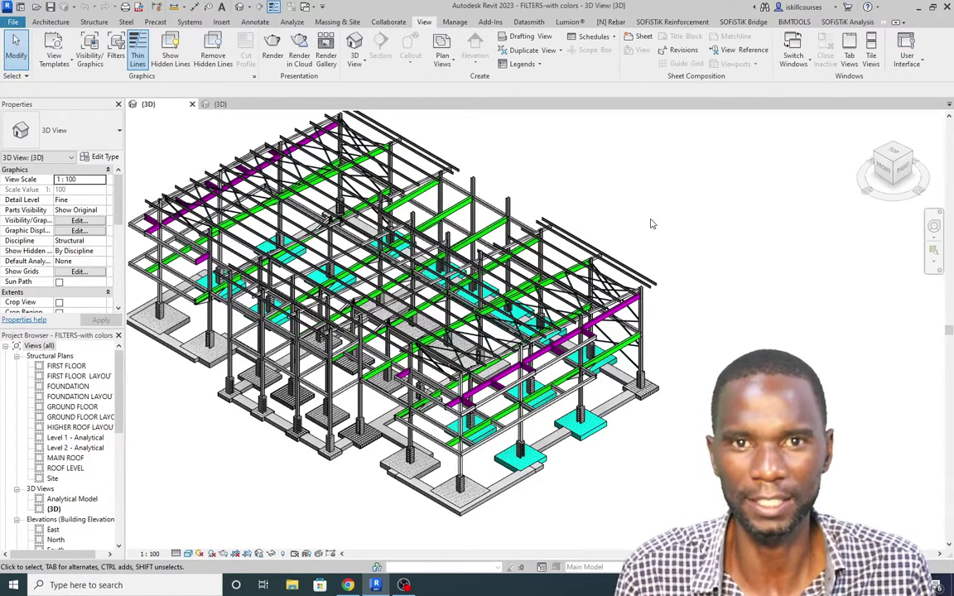
- Zoom in and out around the steel frame model to inspect it
scroll(453, 341, up, 3)
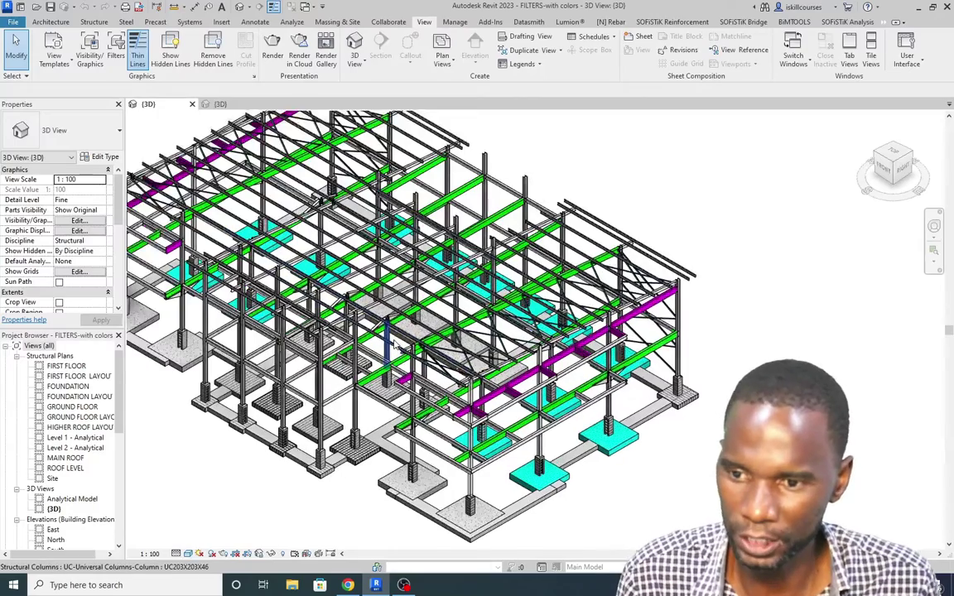
scroll(454, 341, down, 2)
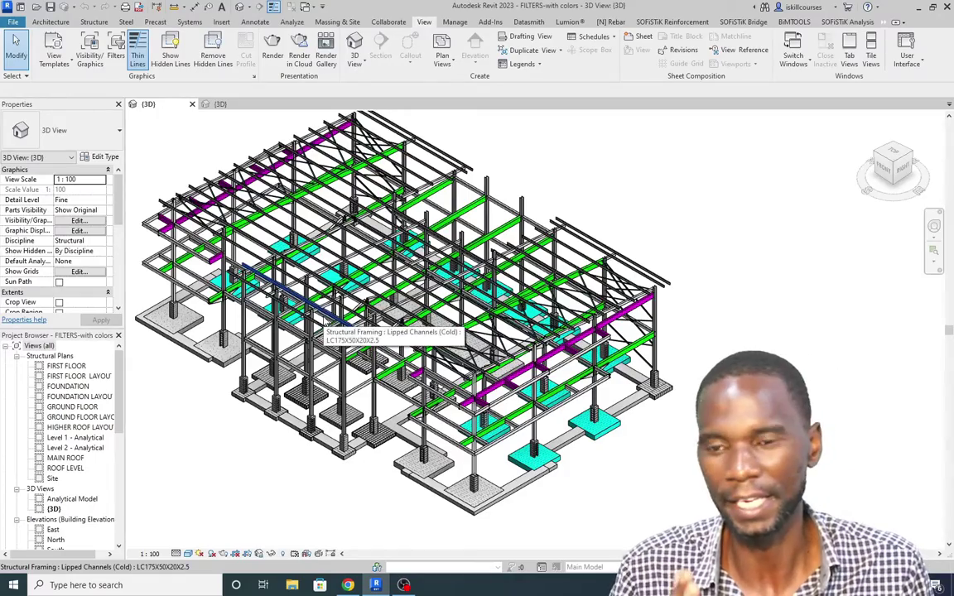
scroll(273, 252, up, 2)
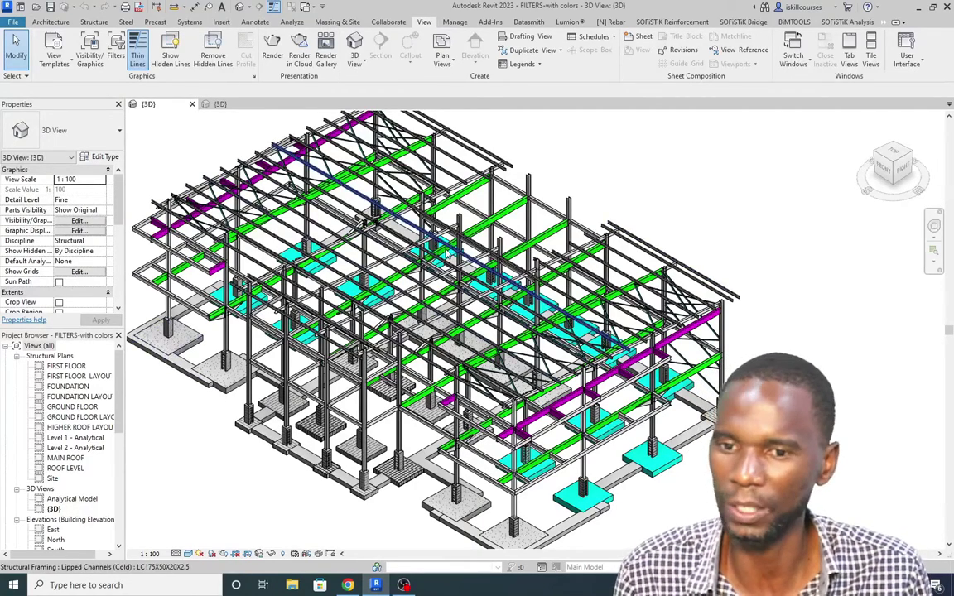
scroll(396, 250, down, 2)
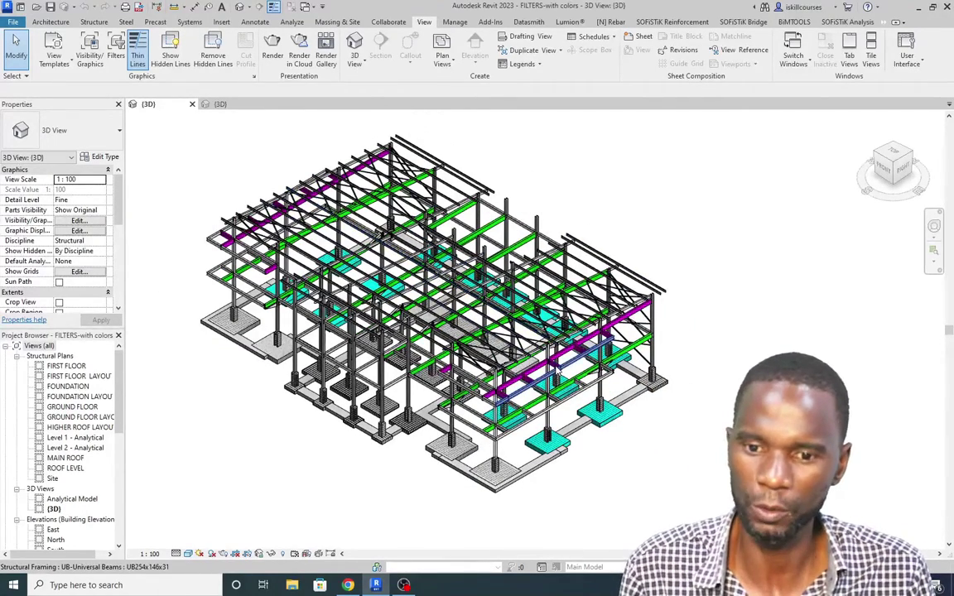
scroll(556, 364, up, 2)
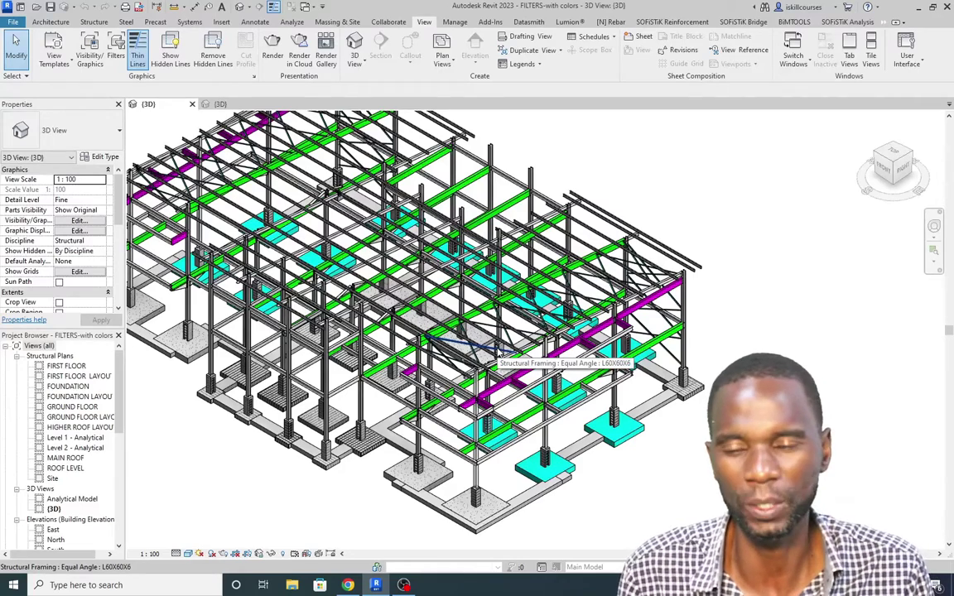
scroll(498, 358, down, 2)
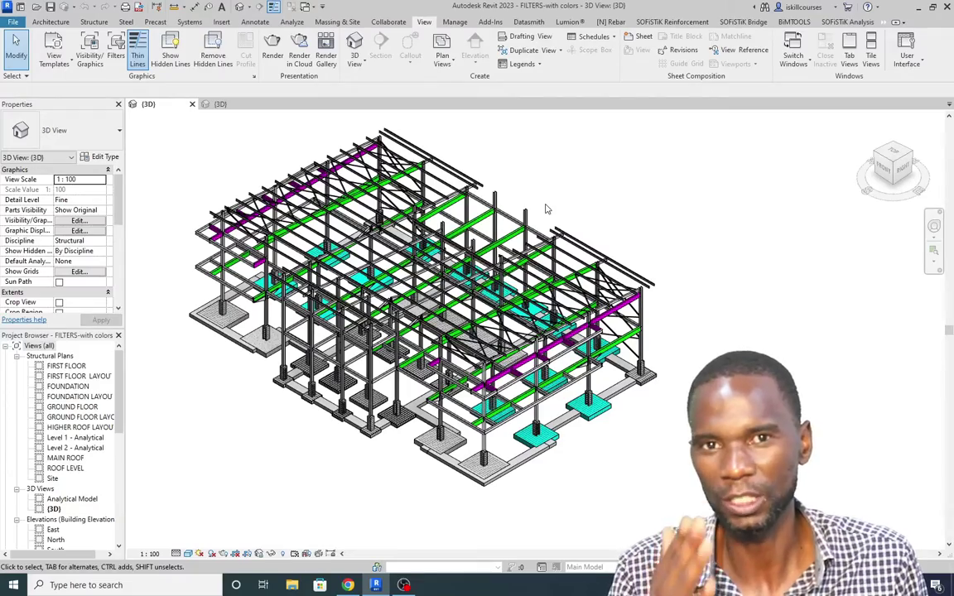
scroll(427, 279, up, 4)
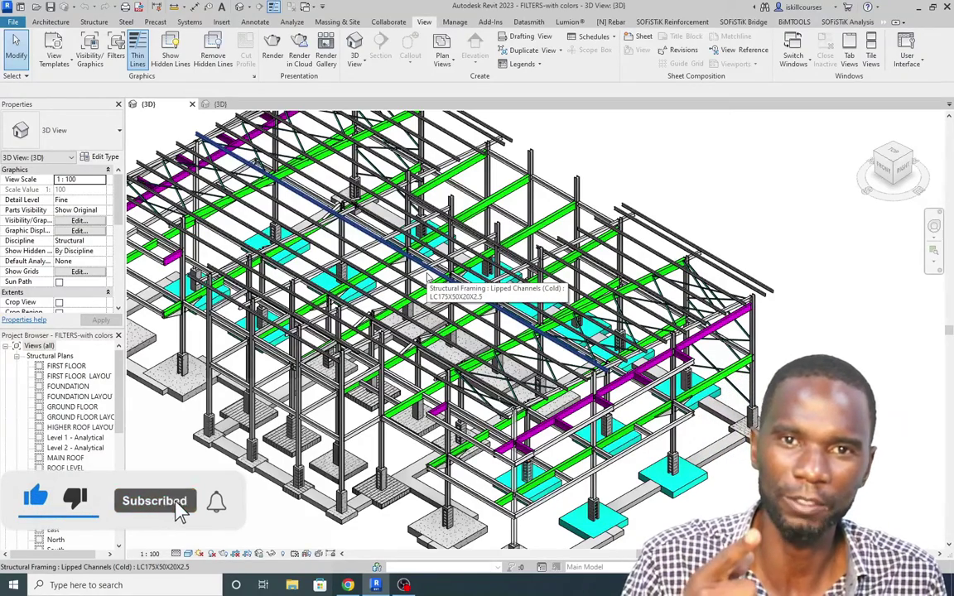
scroll(428, 277, down, 4)
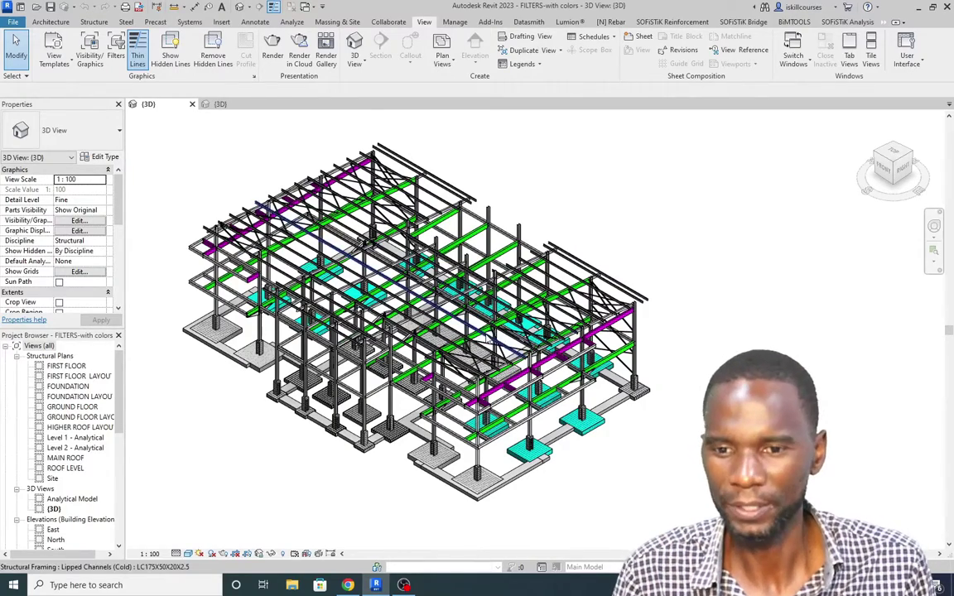
scroll(497, 240, up, 3)
scroll(598, 192, down, 3)
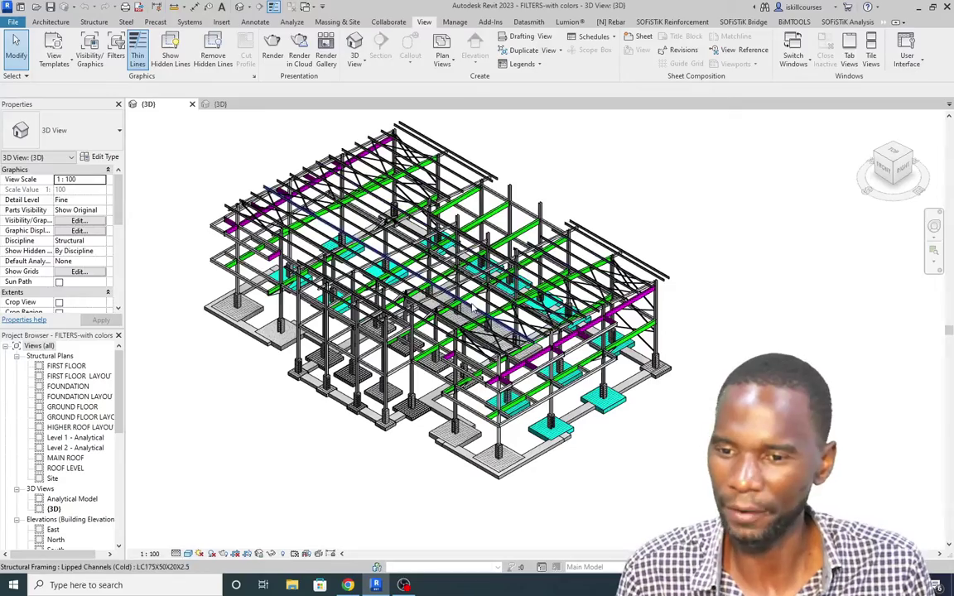
scroll(427, 279, up, 3)
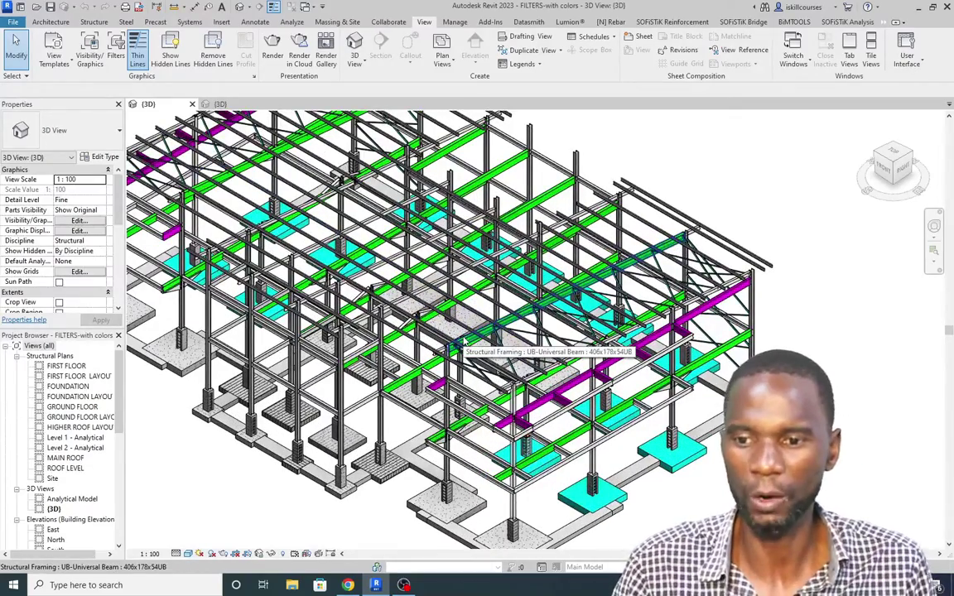
scroll(464, 341, down, 2)
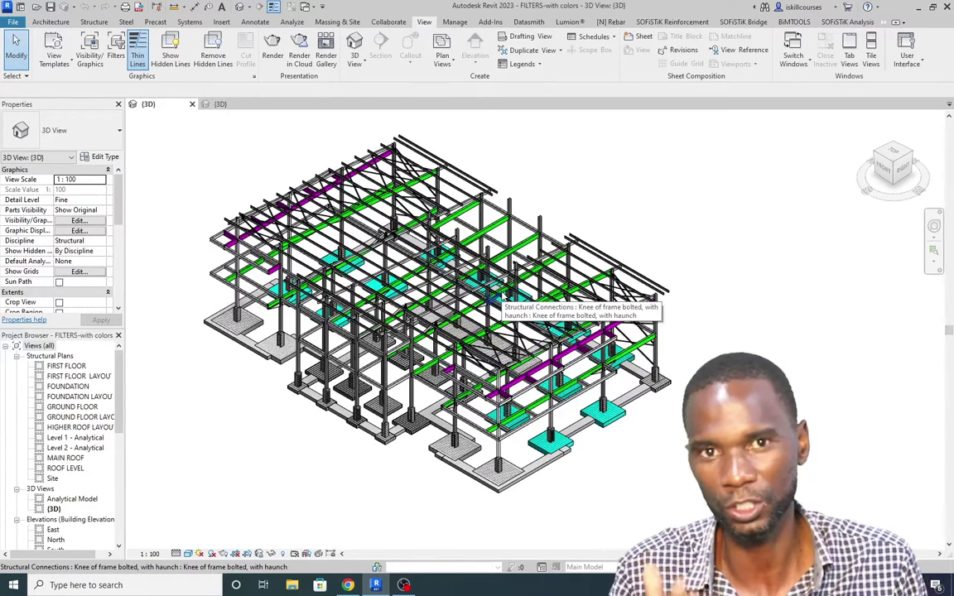
scroll(500, 295, up, 1)
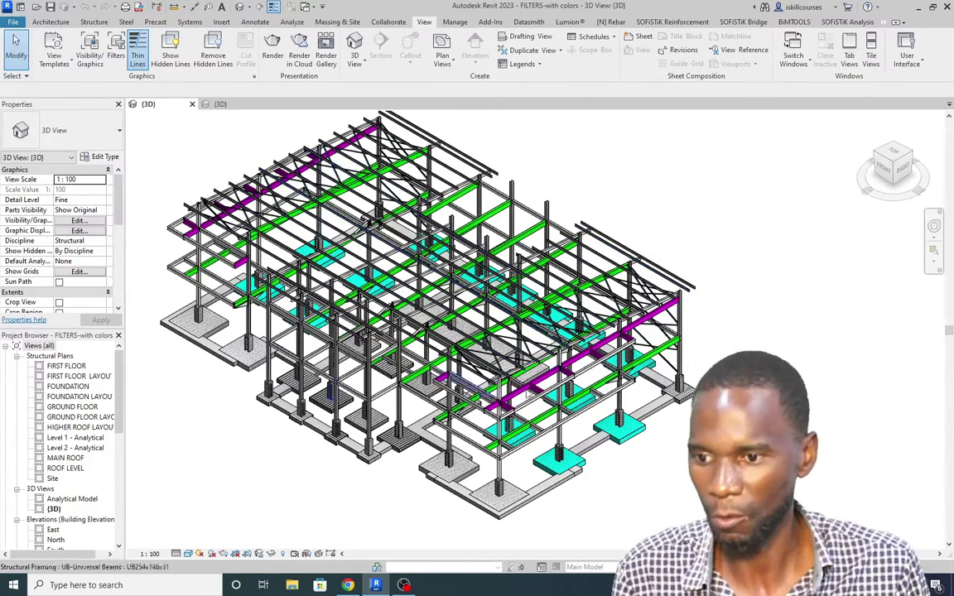
- Glance at the uncoloured 3D view, then return to the coloured view and list its view filters
click(220, 104)
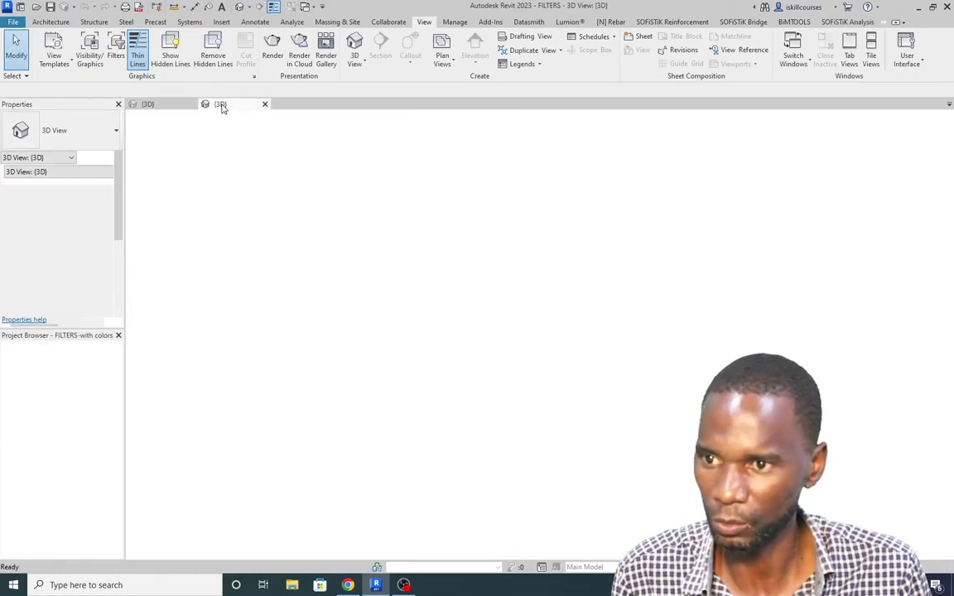
scroll(478, 247, up, 4)
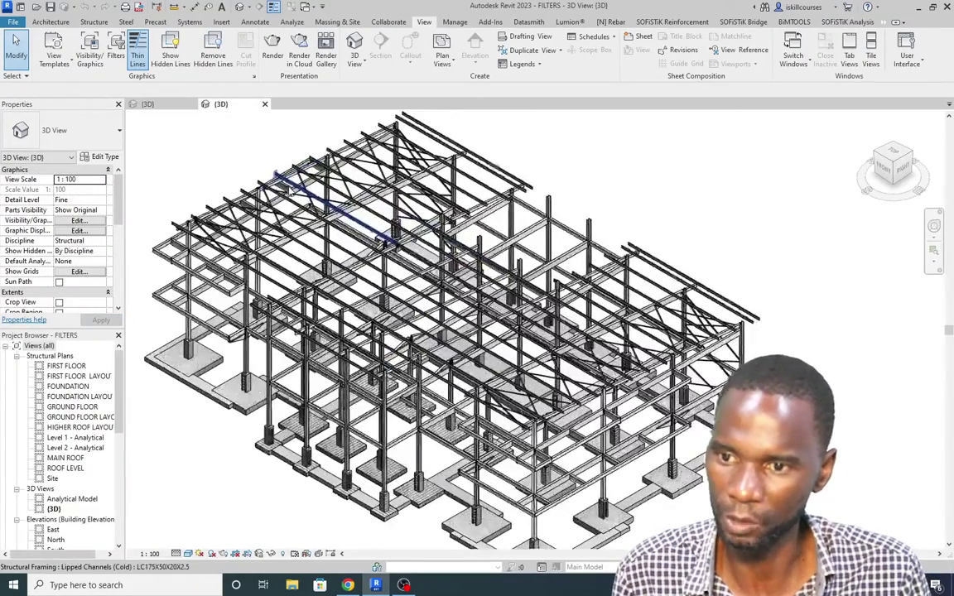
scroll(478, 247, down, 2)
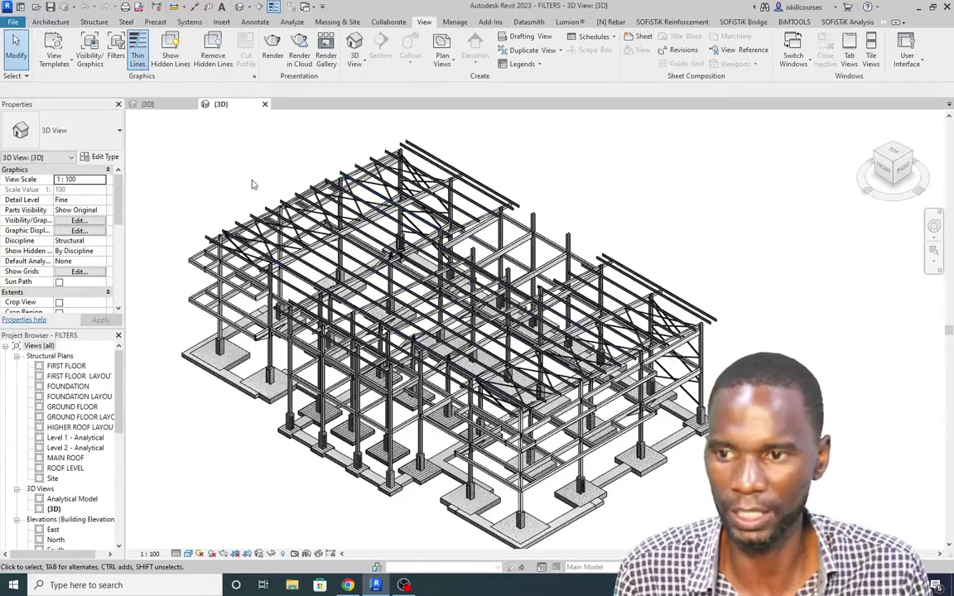
click(149, 103)
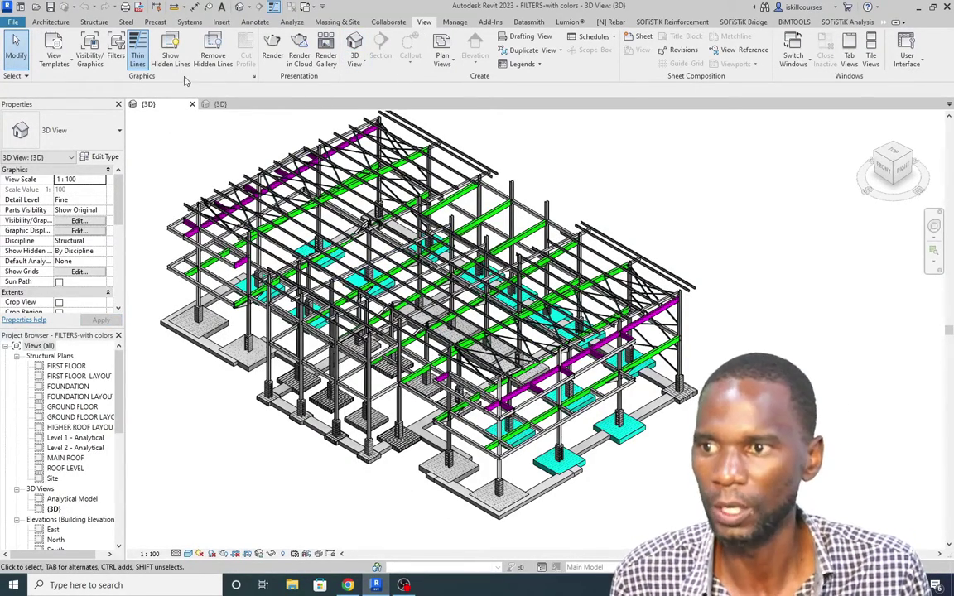
click(115, 51)
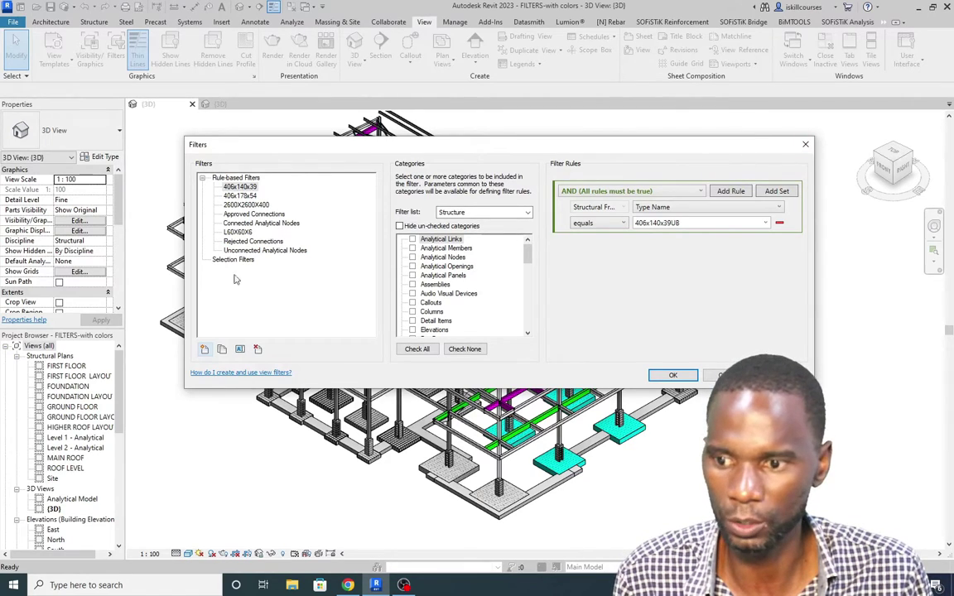
- Close the filter list and review the filters applied in the view's Visibility/Graphics
click(807, 146)
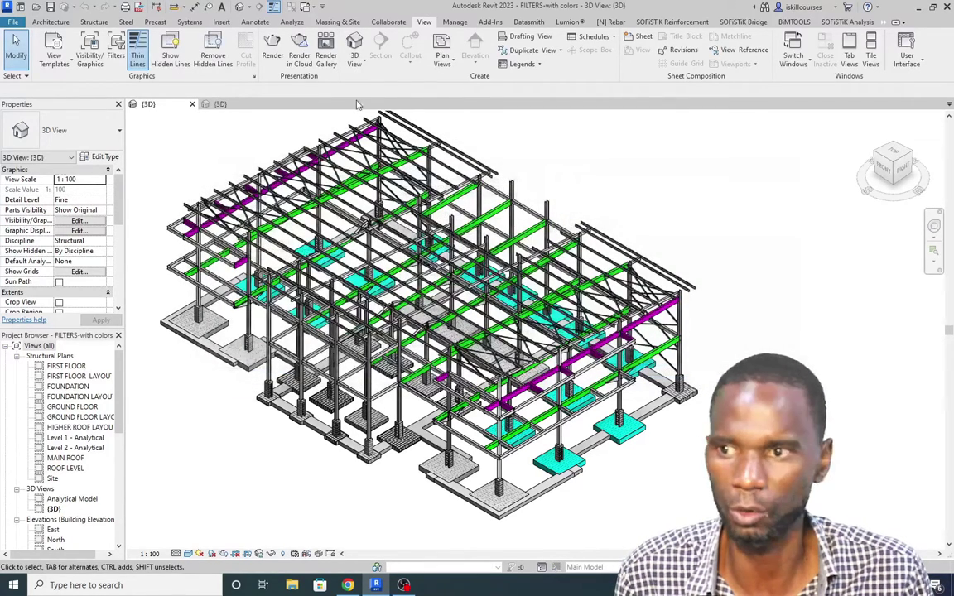
click(89, 52)
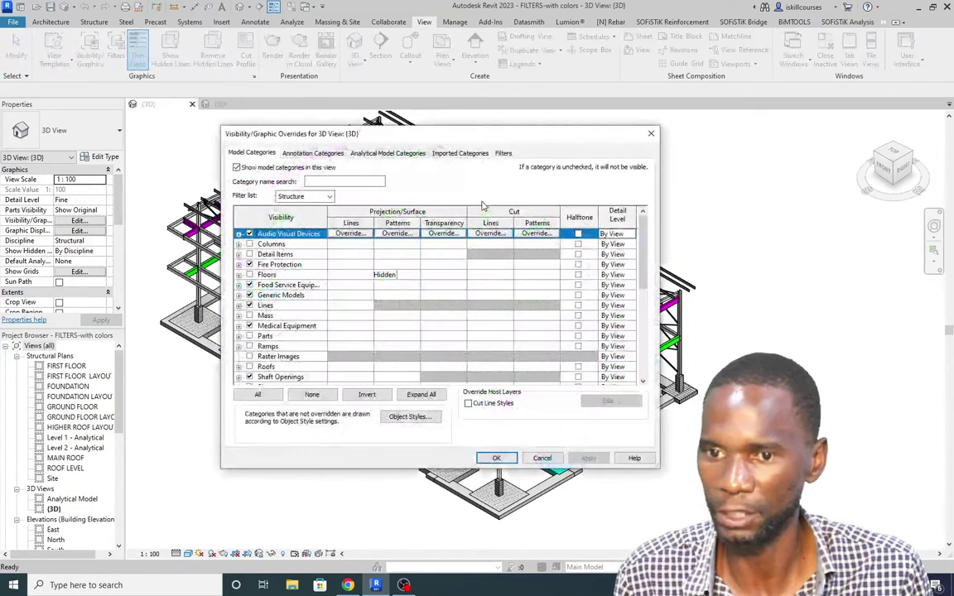
click(503, 154)
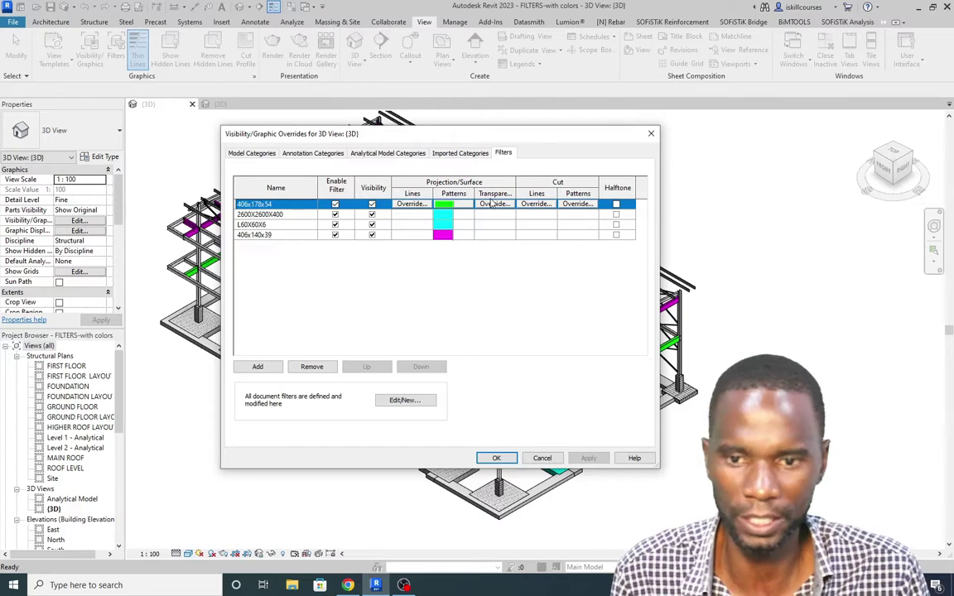
click(651, 134)
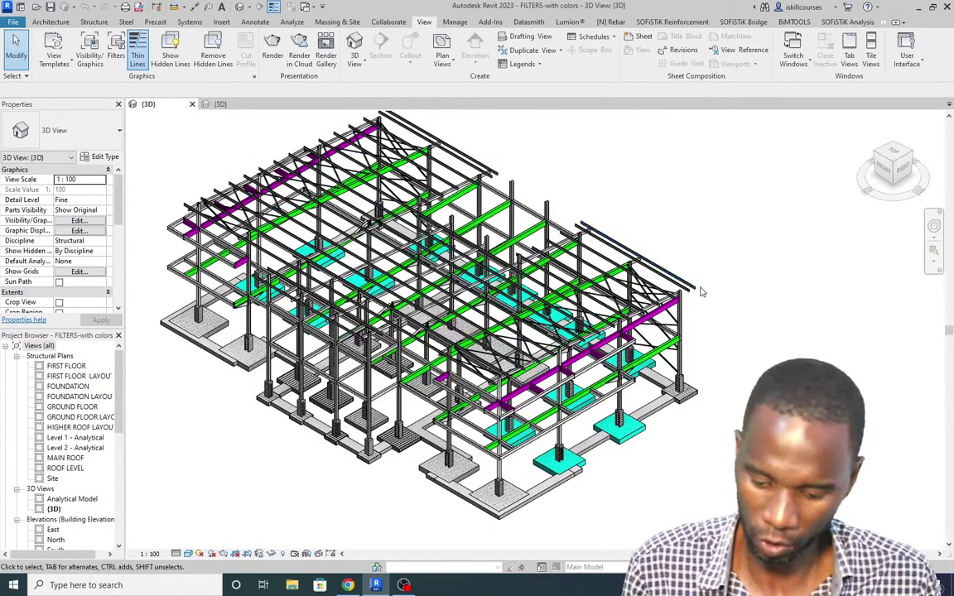
- Recheck the four colour-override filters via VG, then switch to the uncoloured FILTERS 3D view
key(v)
key(g)
click(502, 153)
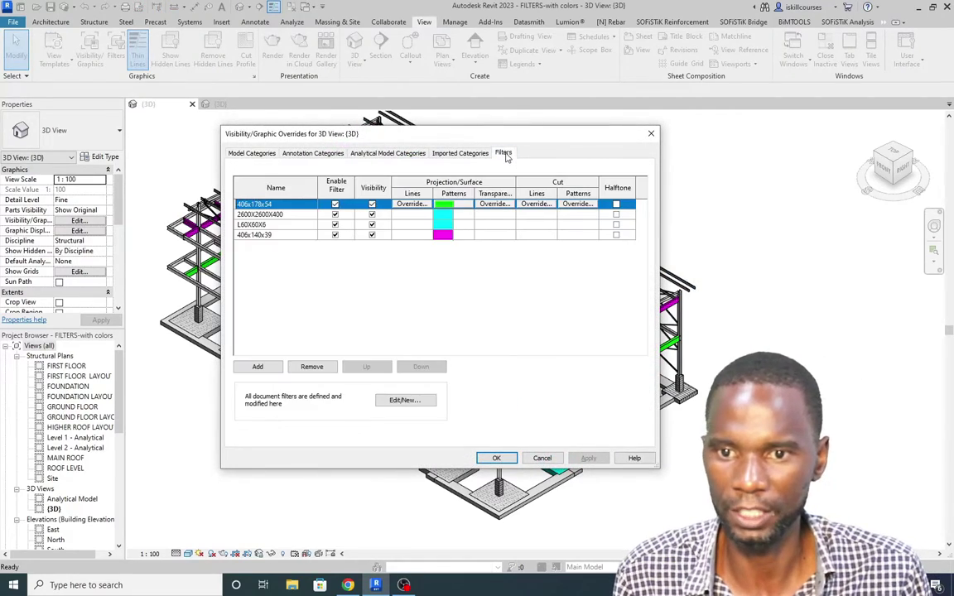
click(651, 134)
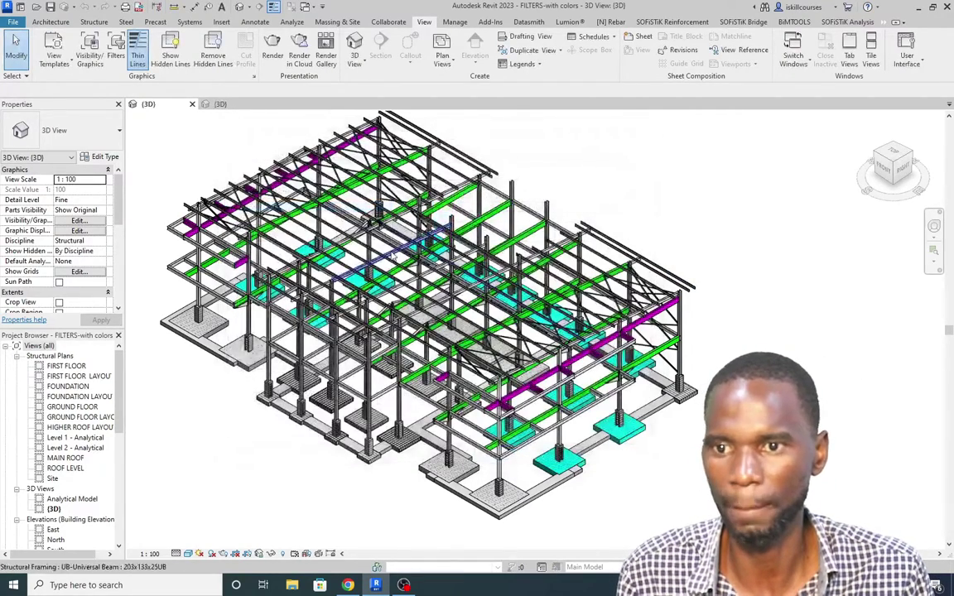
click(220, 105)
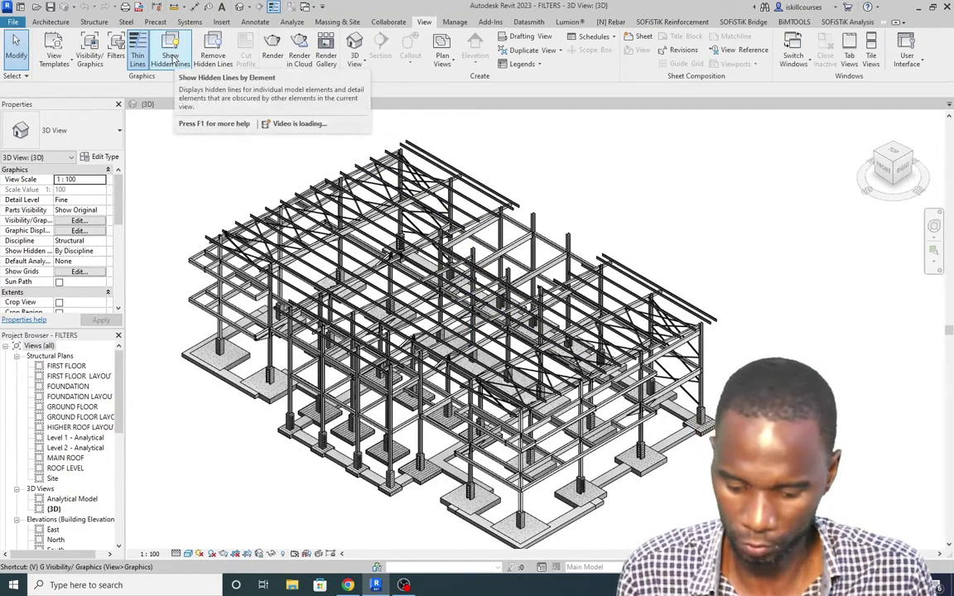
- Confirm in Visibility/Graphics that this 3D view has no filters applied
key(v)
key(v)
click(503, 153)
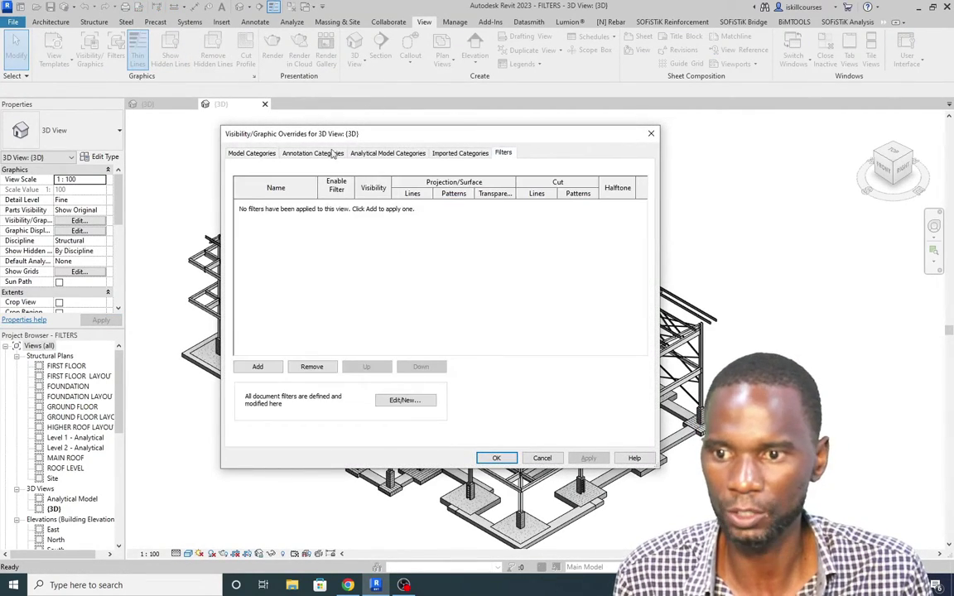
click(651, 136)
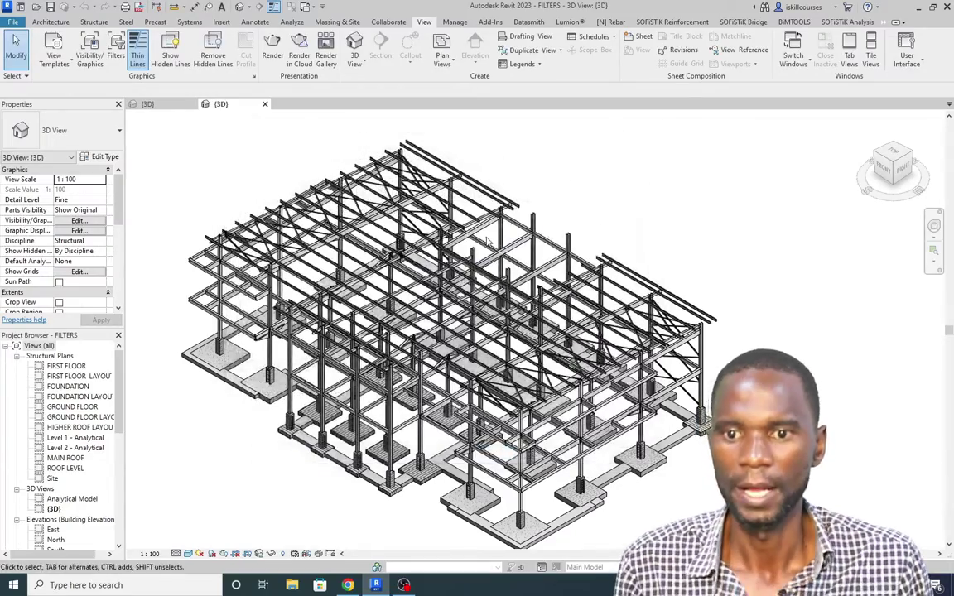
- Select a beam to confirm it is a 406x140x39UB, then clear the selection
scroll(640, 379, up, 3)
scroll(639, 379, up, 2)
scroll(421, 291, down, 5)
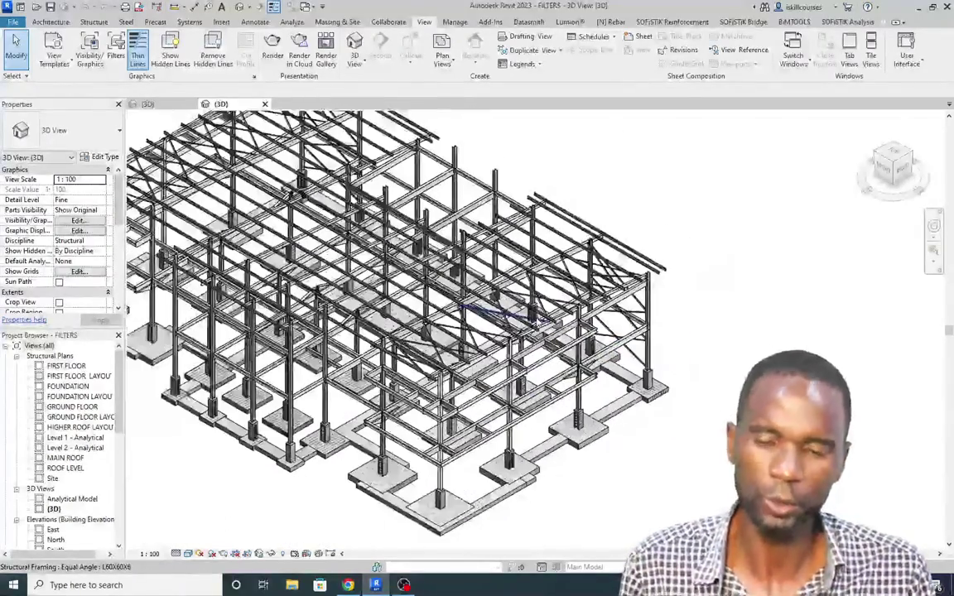
scroll(566, 388, up, 2)
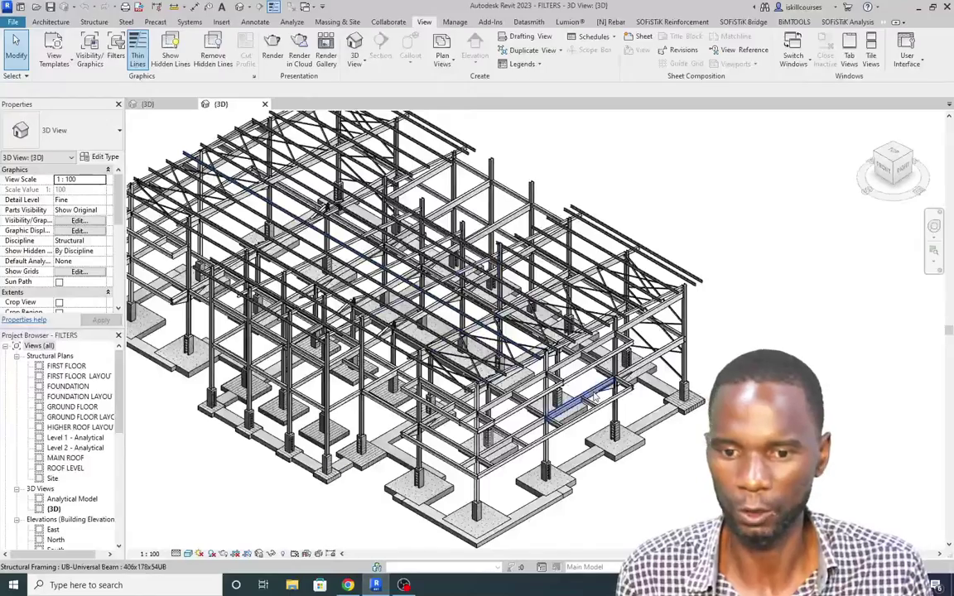
scroll(566, 387, up, 3)
scroll(548, 346, up, 3)
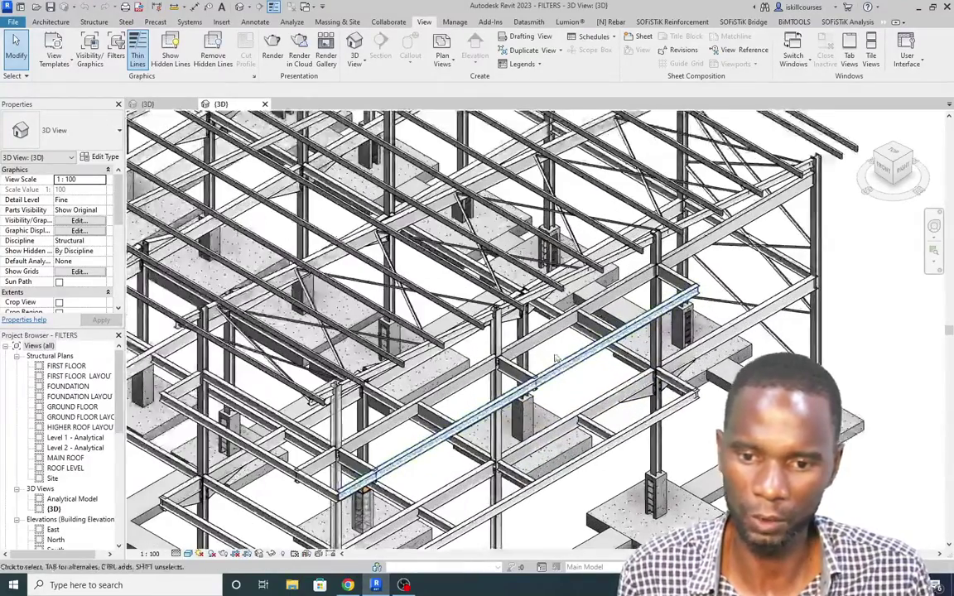
click(548, 346)
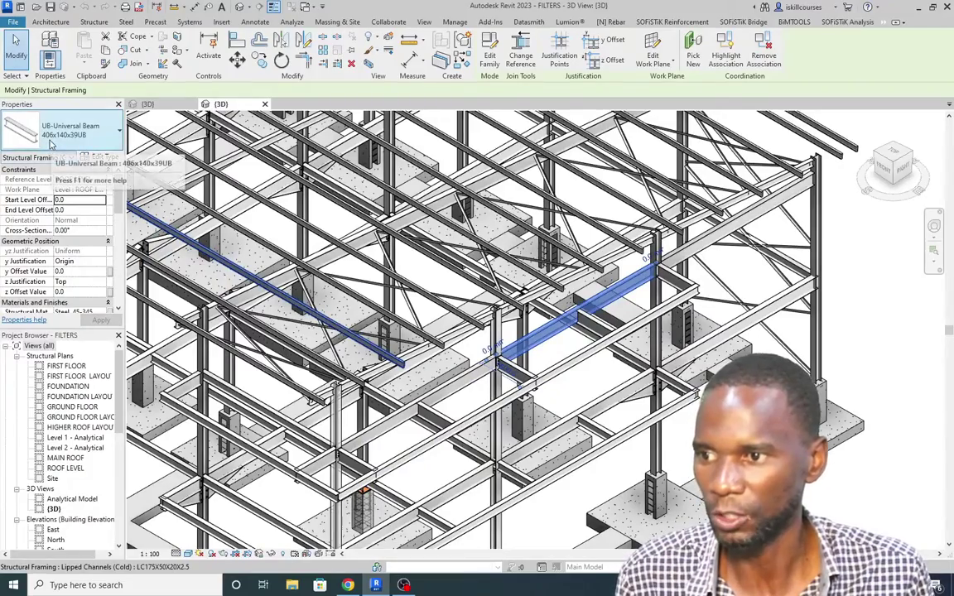
scroll(689, 334, down, 5)
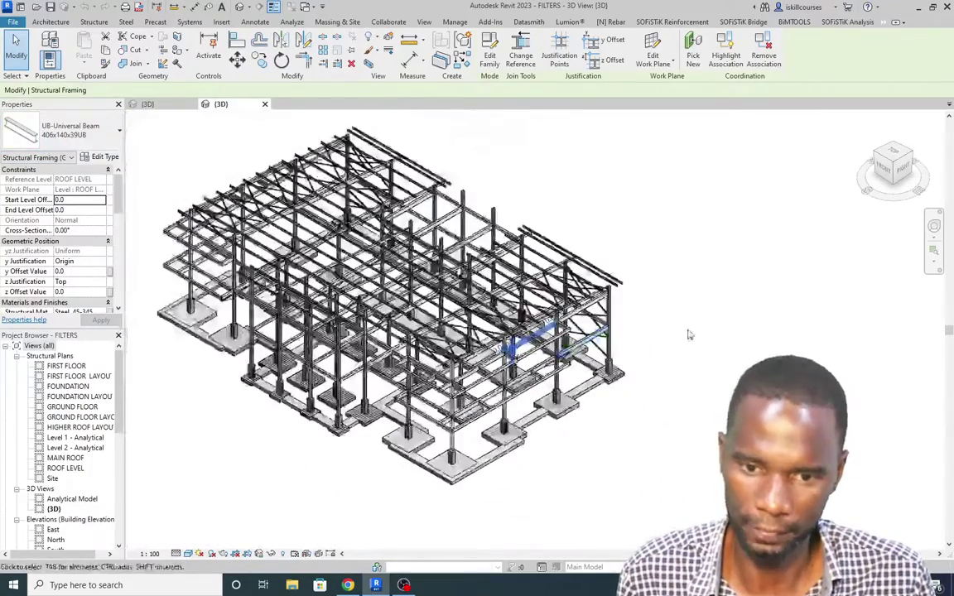
click(690, 334)
scroll(695, 330, up, 3)
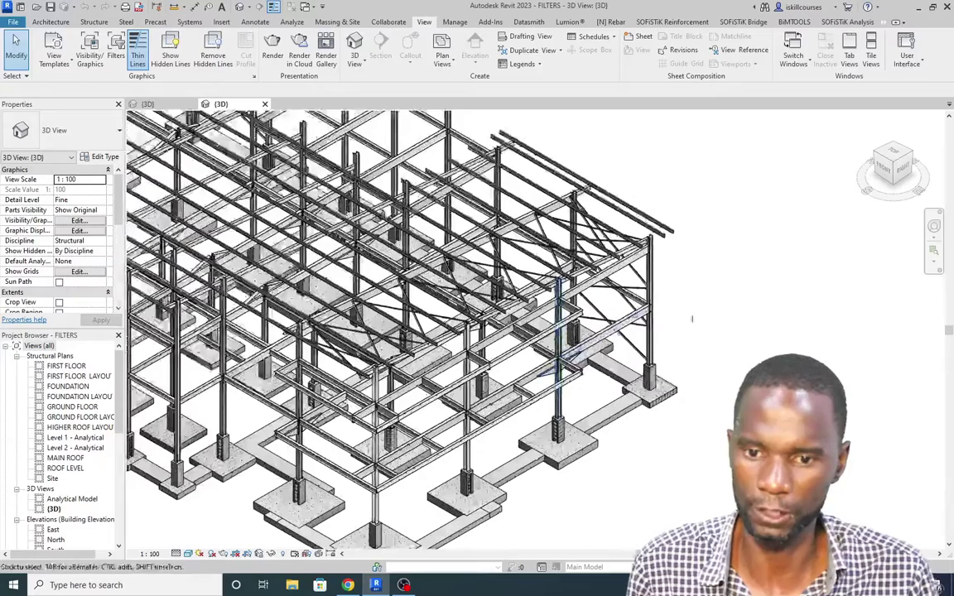
- Create a new rule-based filter named 406x140x39 from the view's Filters tab via VG
key(v)
key(g)
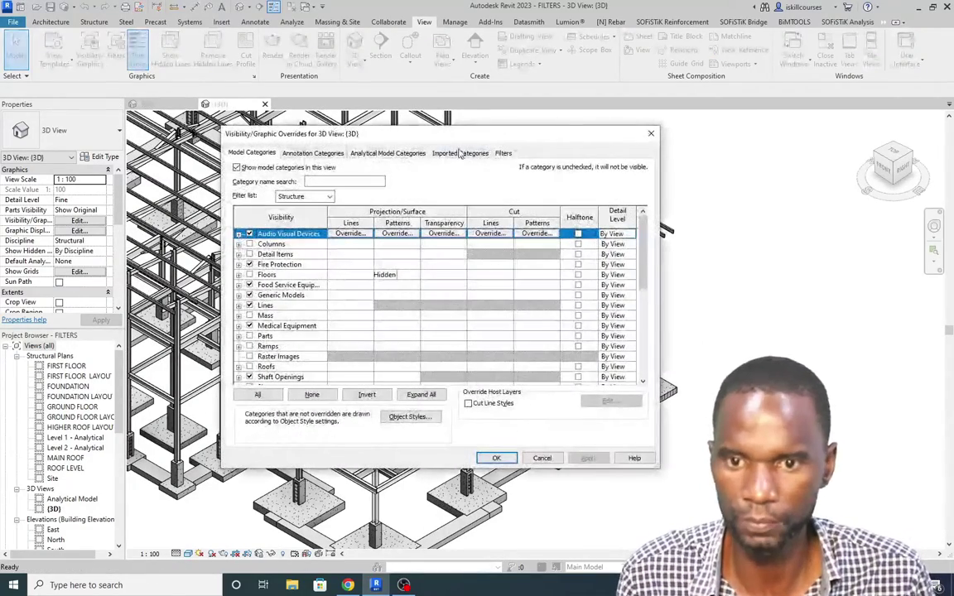
click(502, 154)
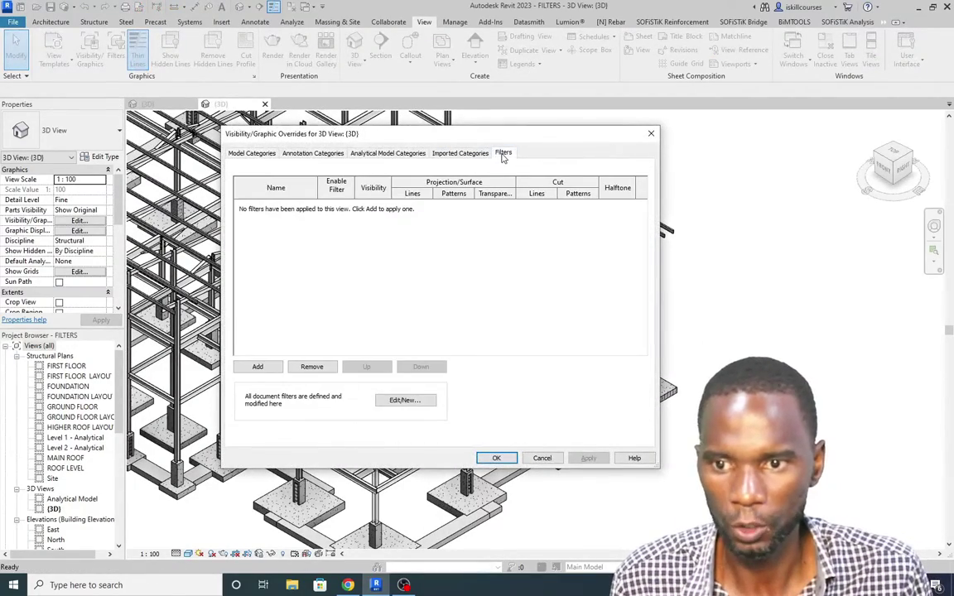
click(396, 405)
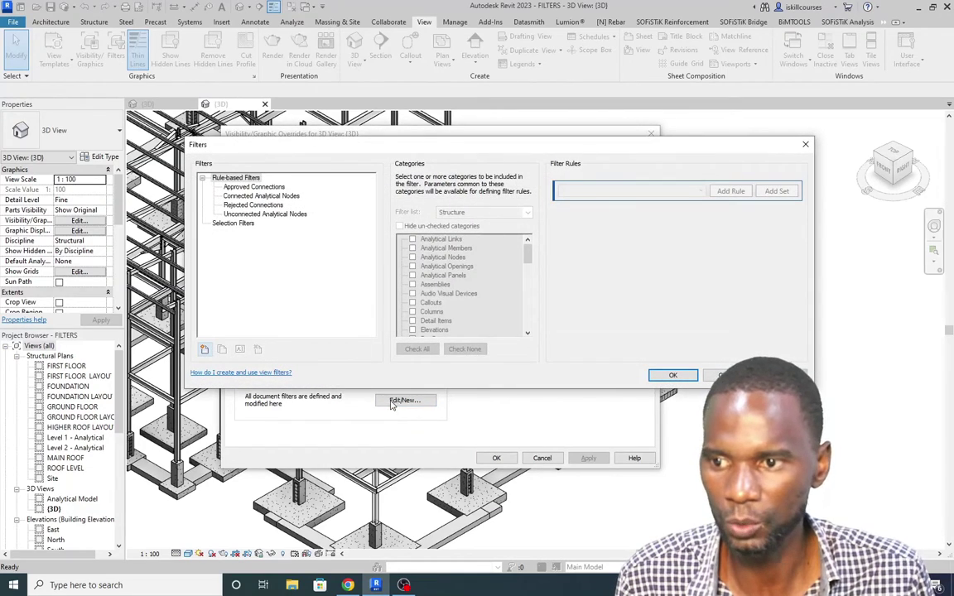
click(204, 350)
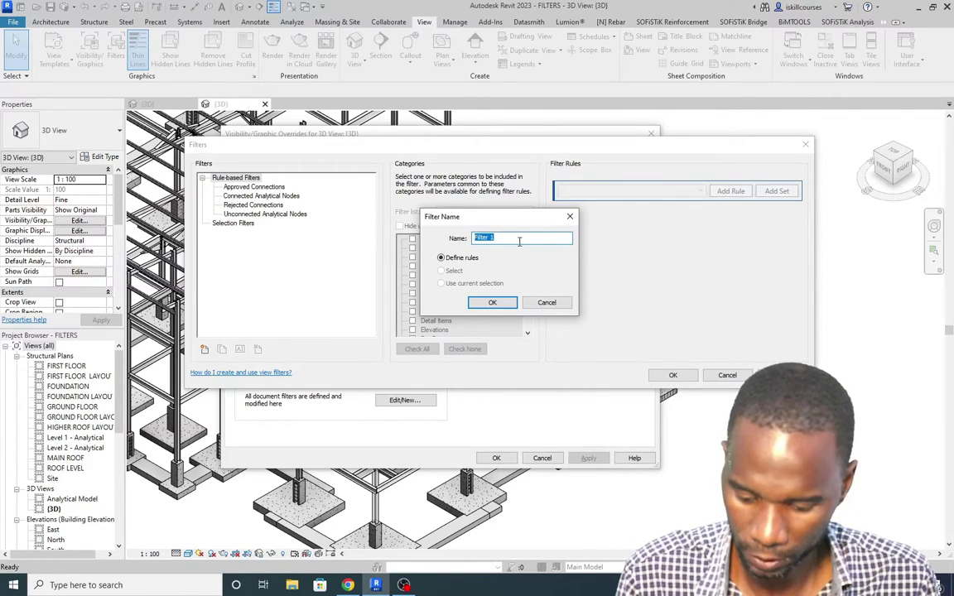
text(406x140x39)
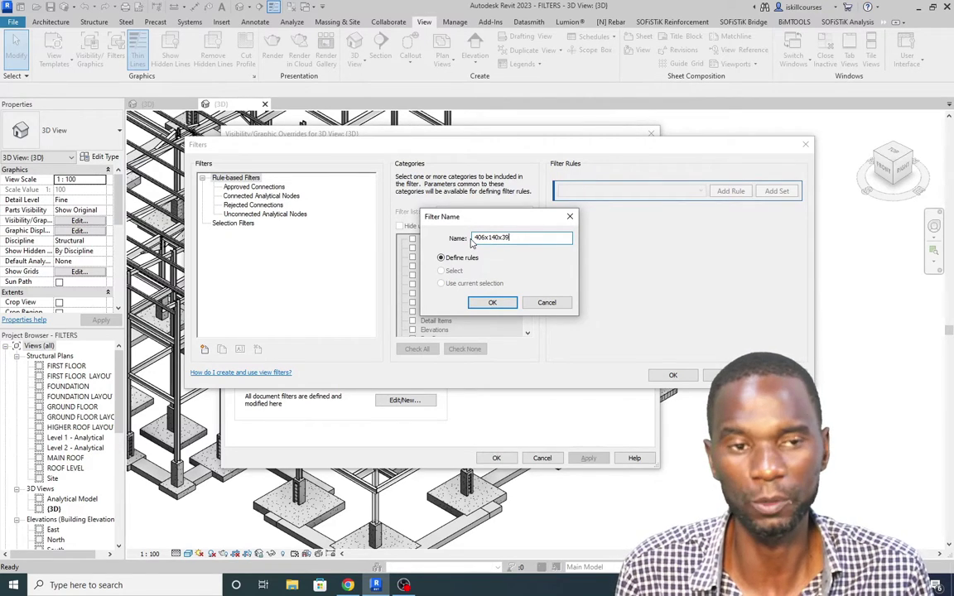
click(491, 303)
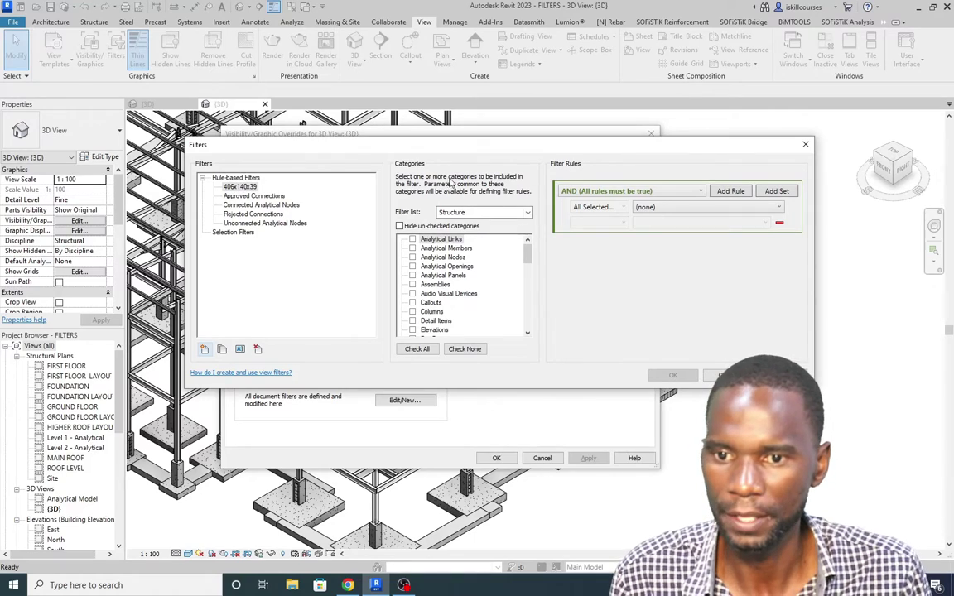
- Include the Structural Framing category in the 406x140x39 filter
click(464, 212)
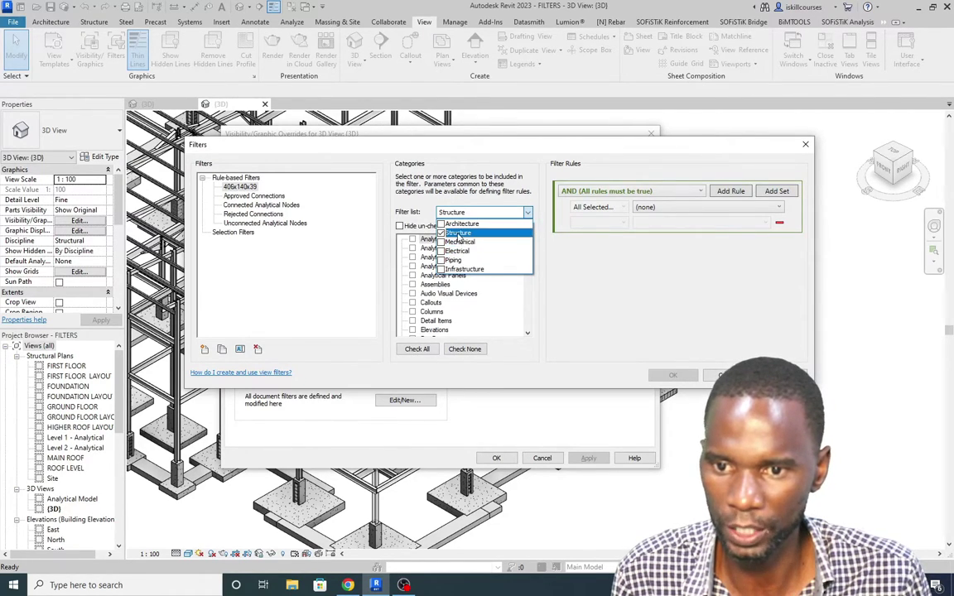
click(527, 214)
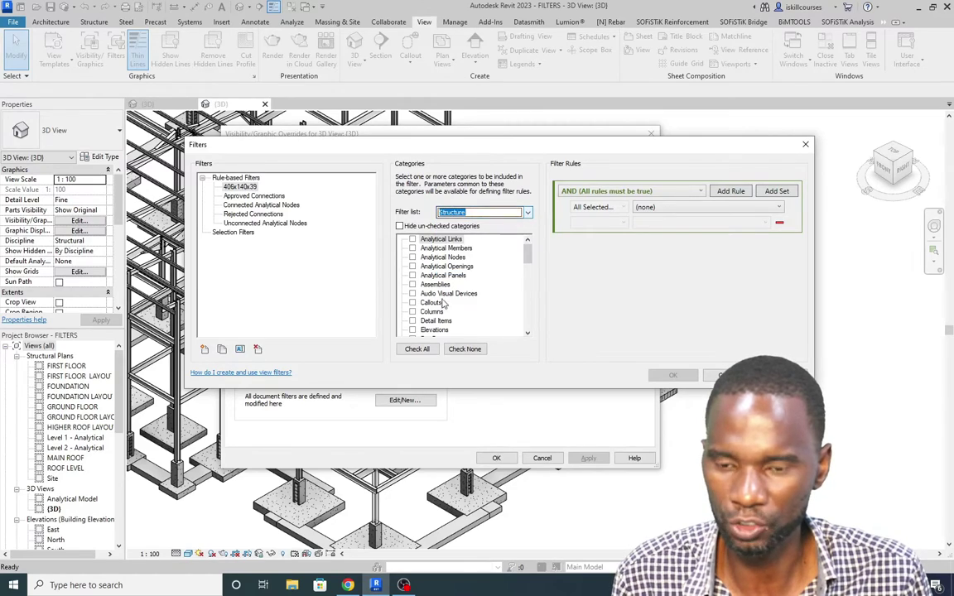
scroll(433, 305, down, 3)
scroll(434, 305, up, 3)
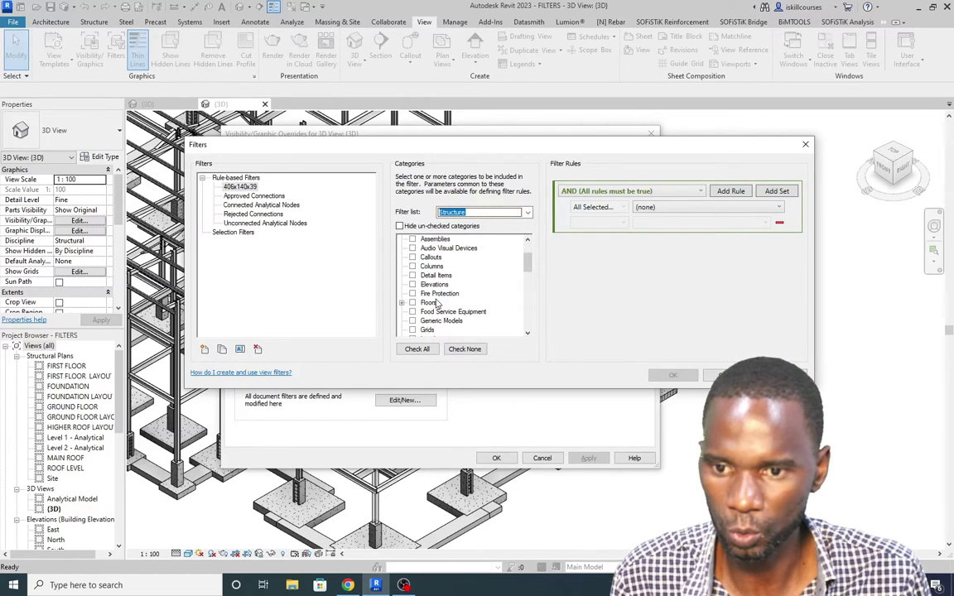
scroll(476, 310, down, 10)
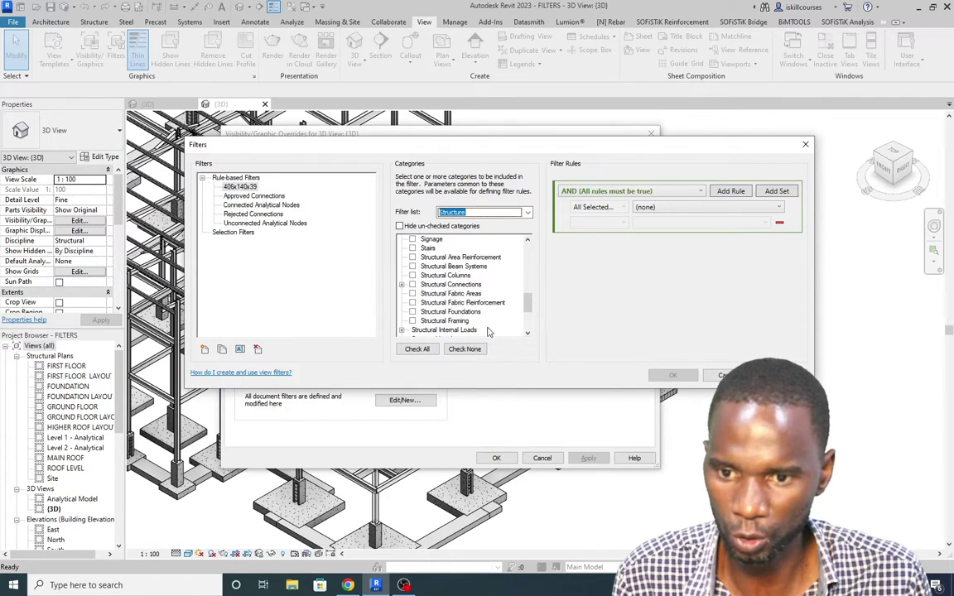
scroll(482, 318, down, 1)
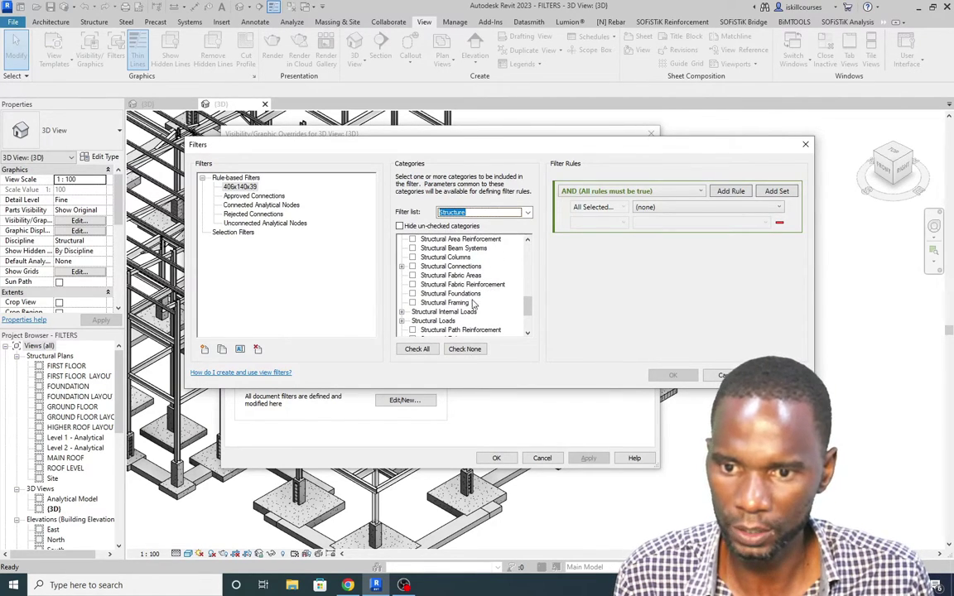
click(468, 303)
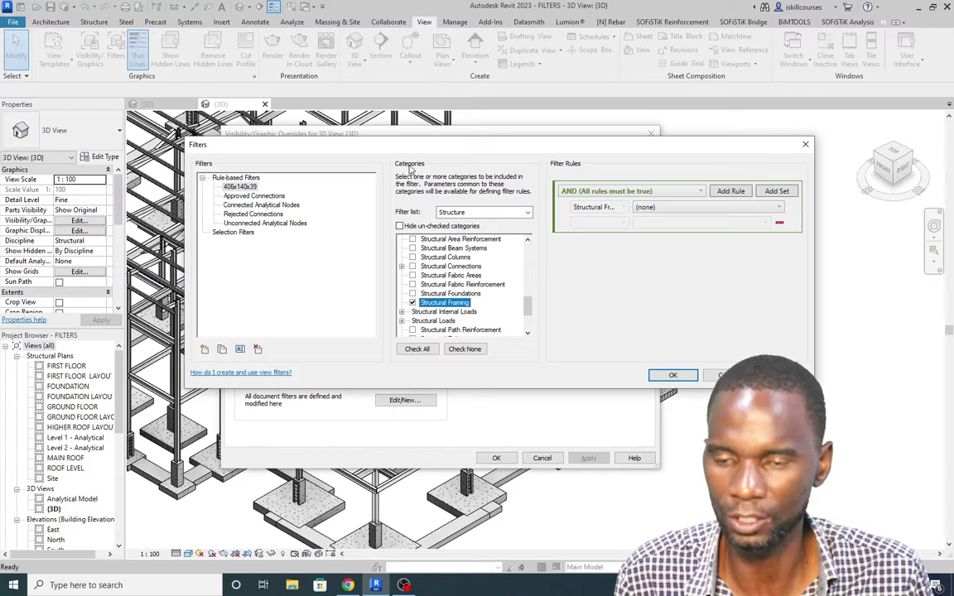
- Set the filter rule to Type Name equals 406x140x39UB and save the filter
click(700, 191)
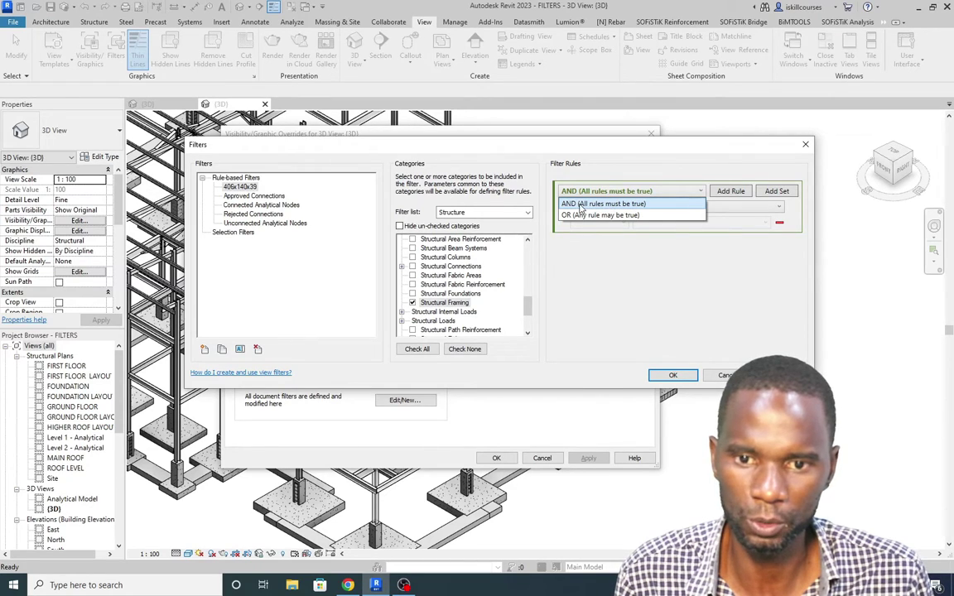
click(701, 192)
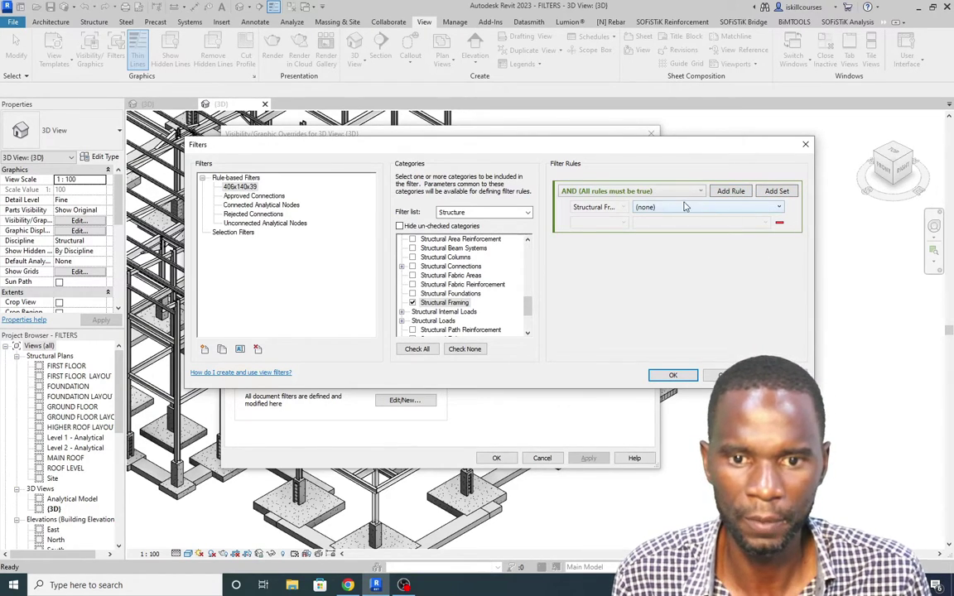
click(720, 207)
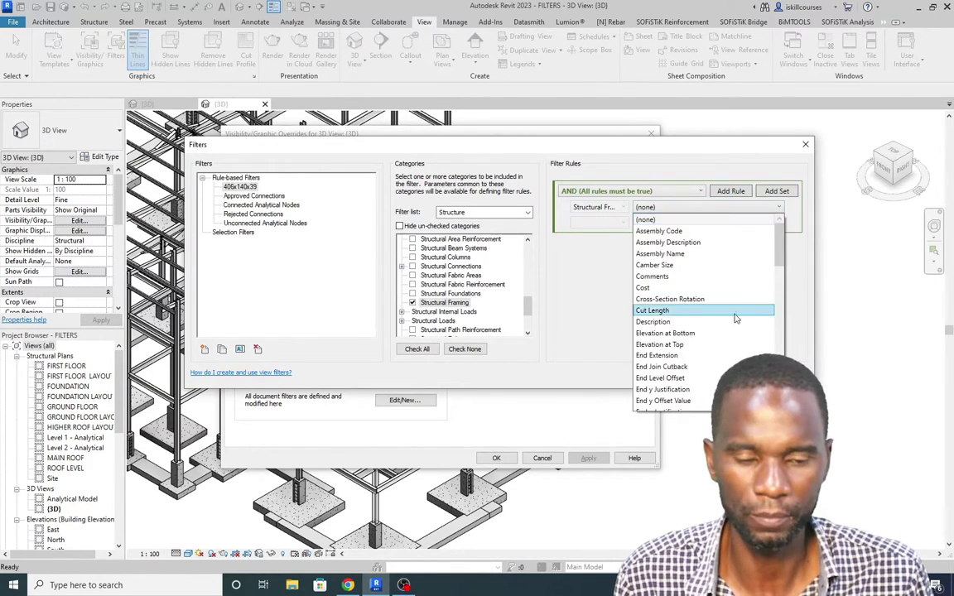
scroll(735, 318, down, 15)
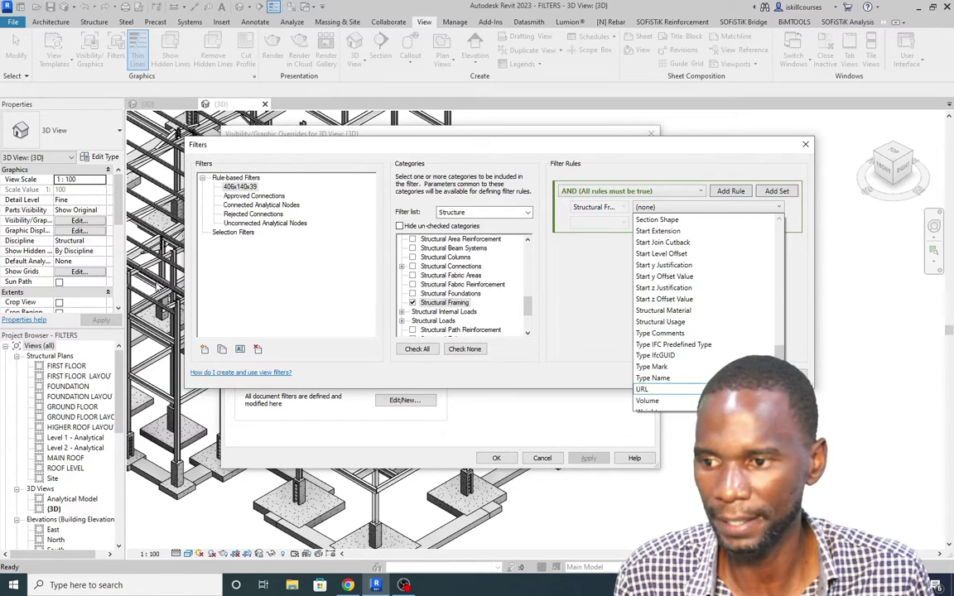
click(662, 379)
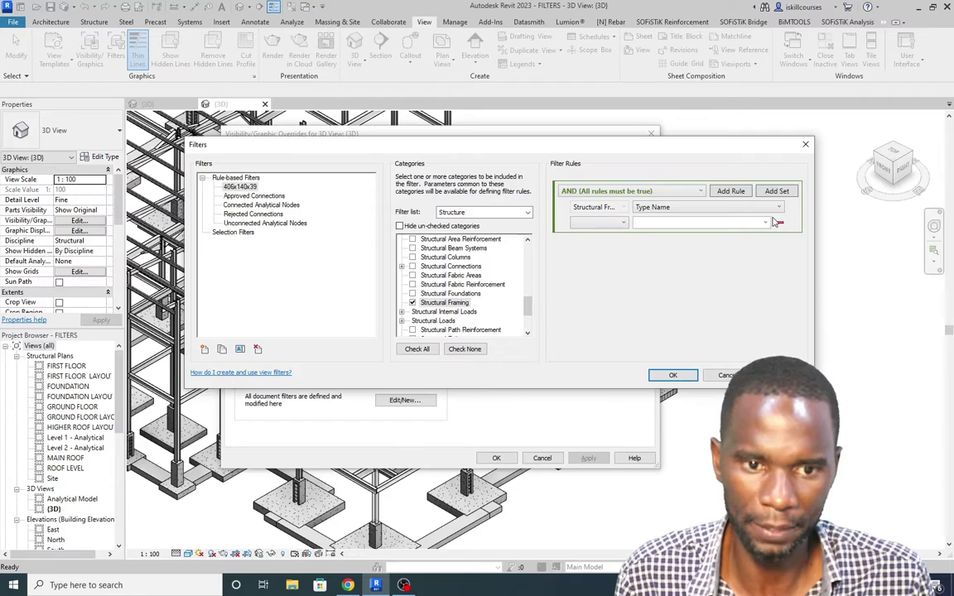
click(624, 224)
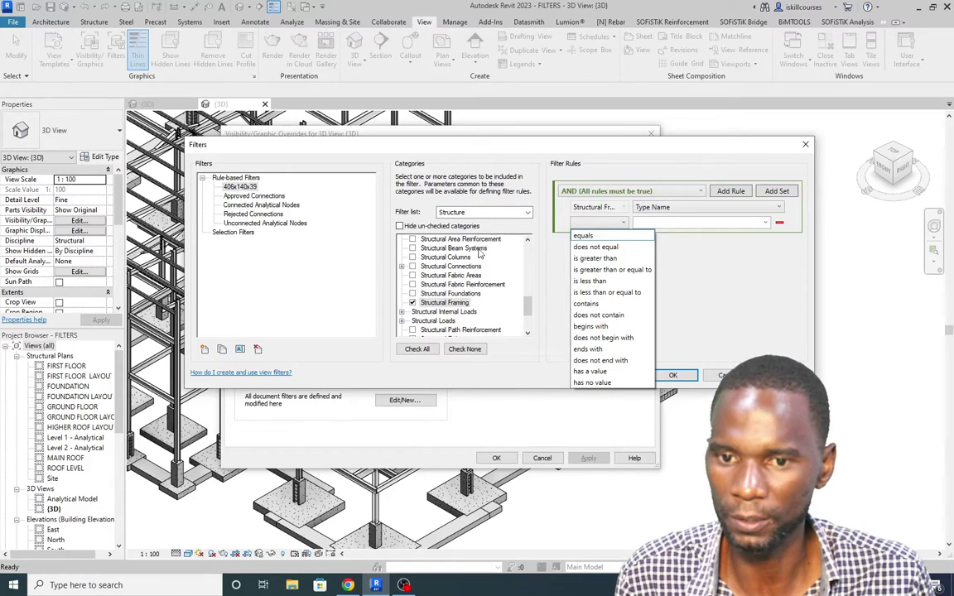
click(584, 236)
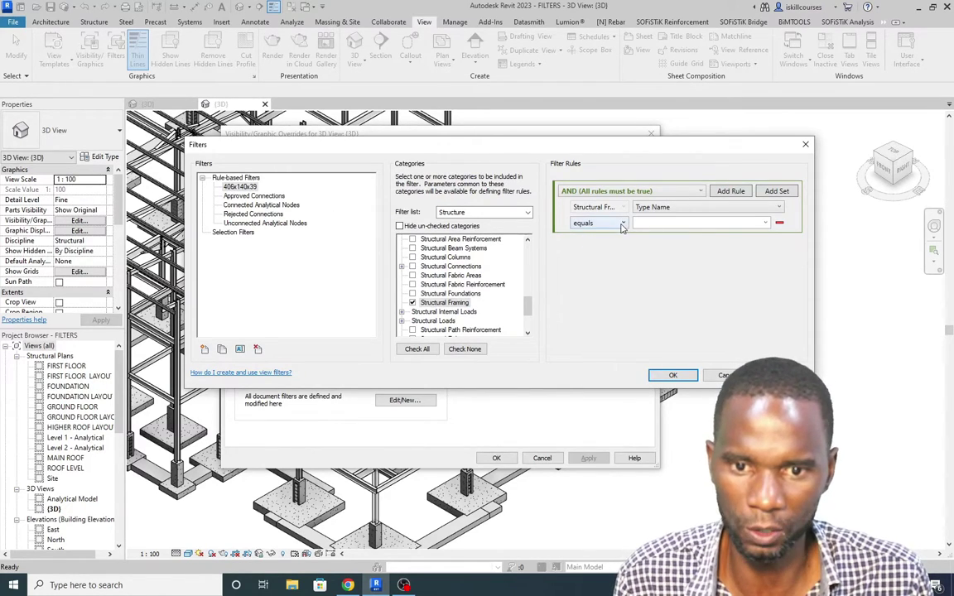
click(594, 223)
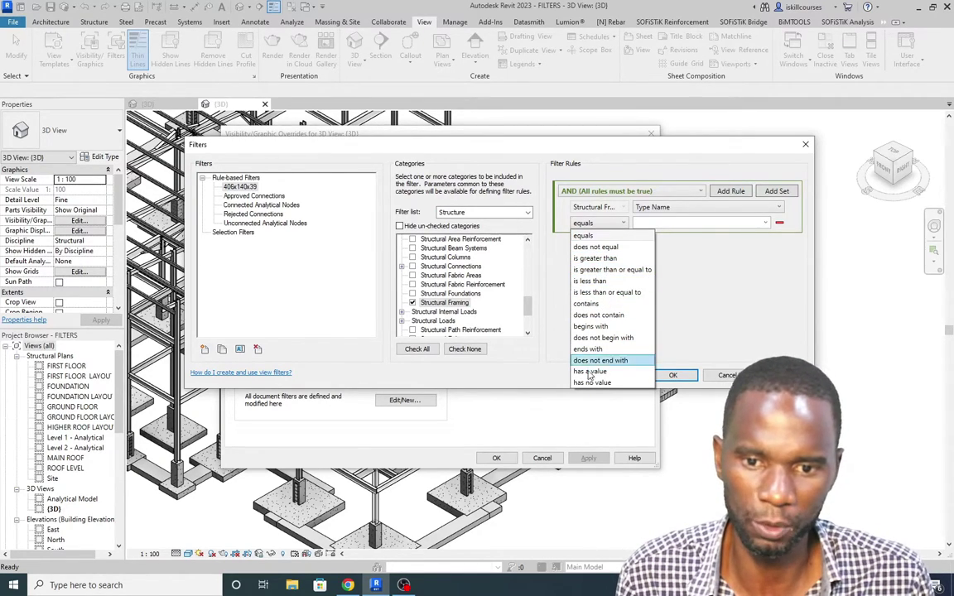
click(589, 237)
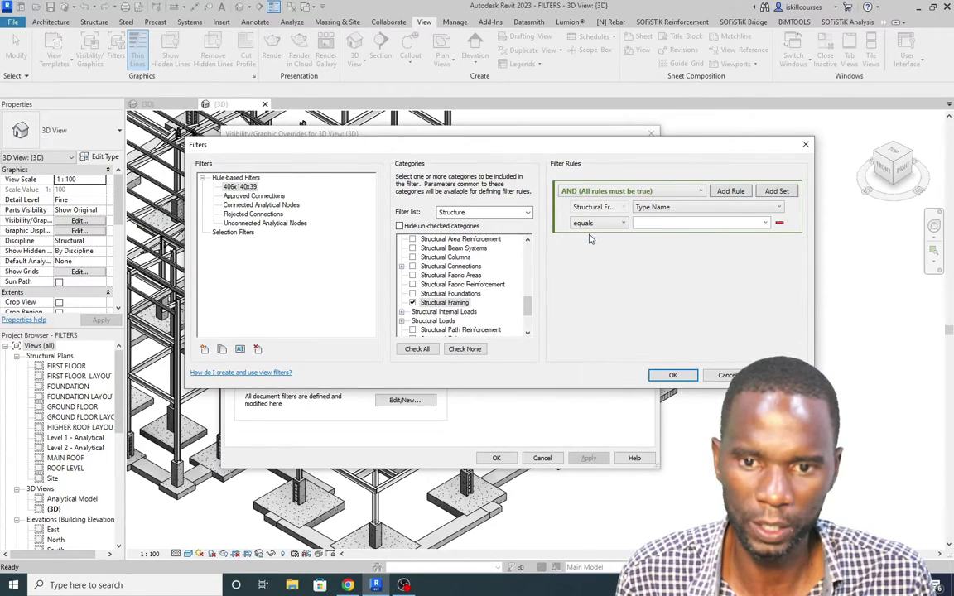
click(693, 222)
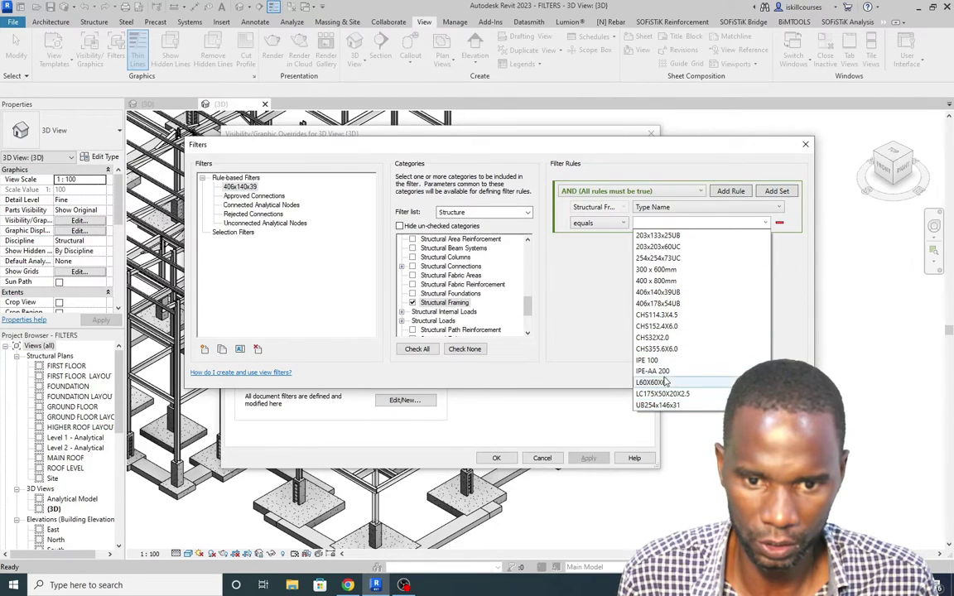
click(665, 295)
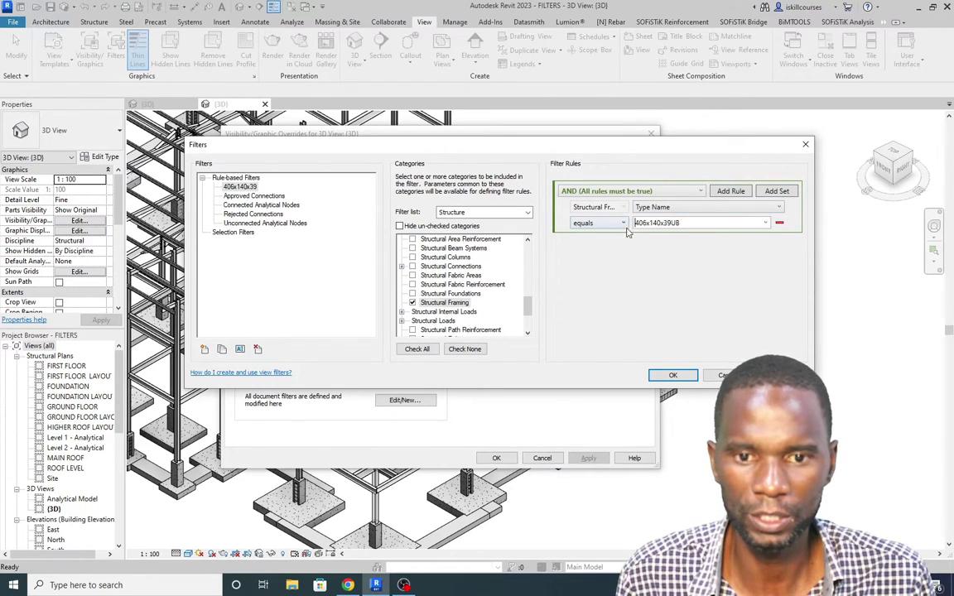
click(673, 375)
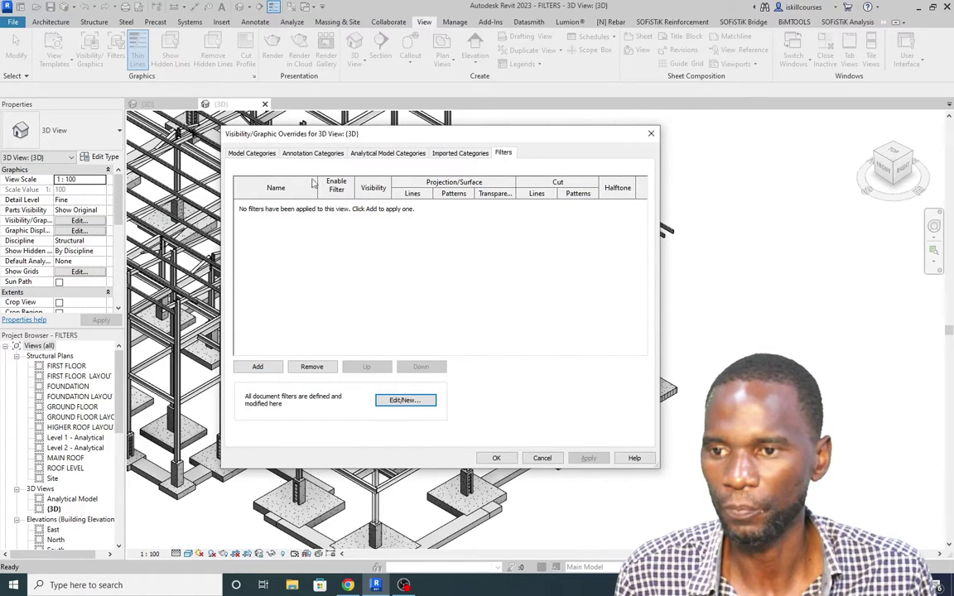
- Add the 406x140x39 filter to the FILTERS 3D view's filter overrides
click(257, 367)
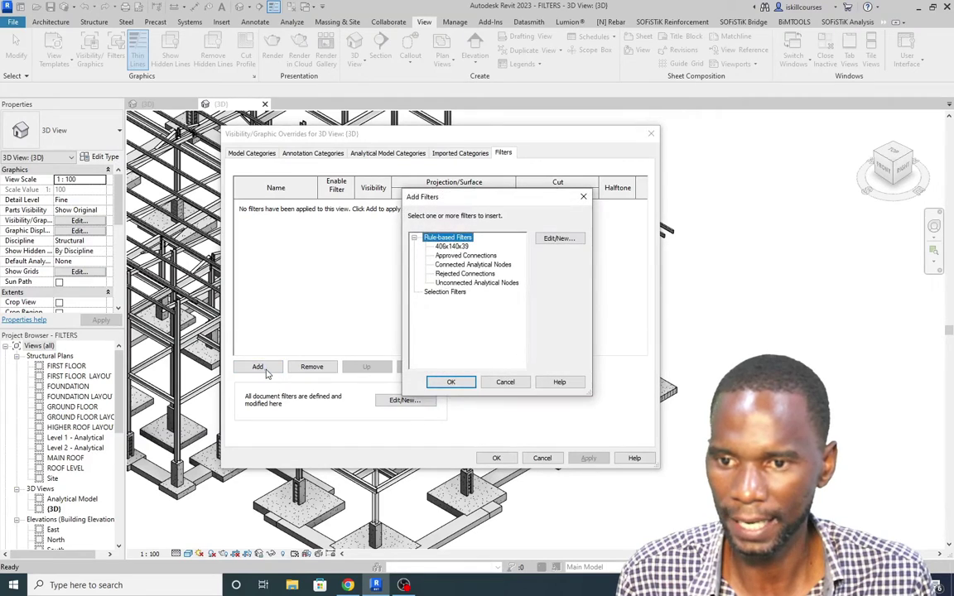
click(452, 247)
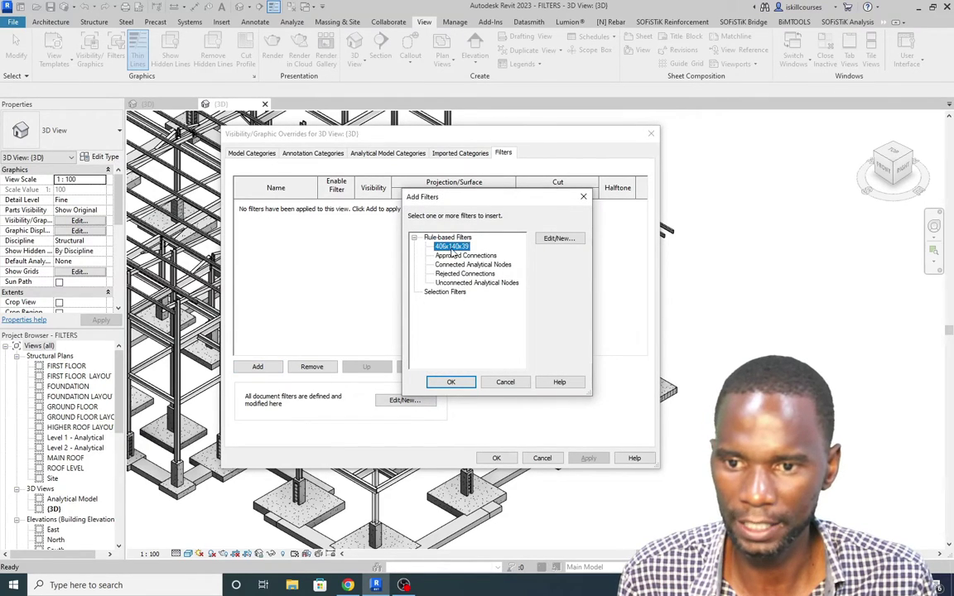
click(452, 383)
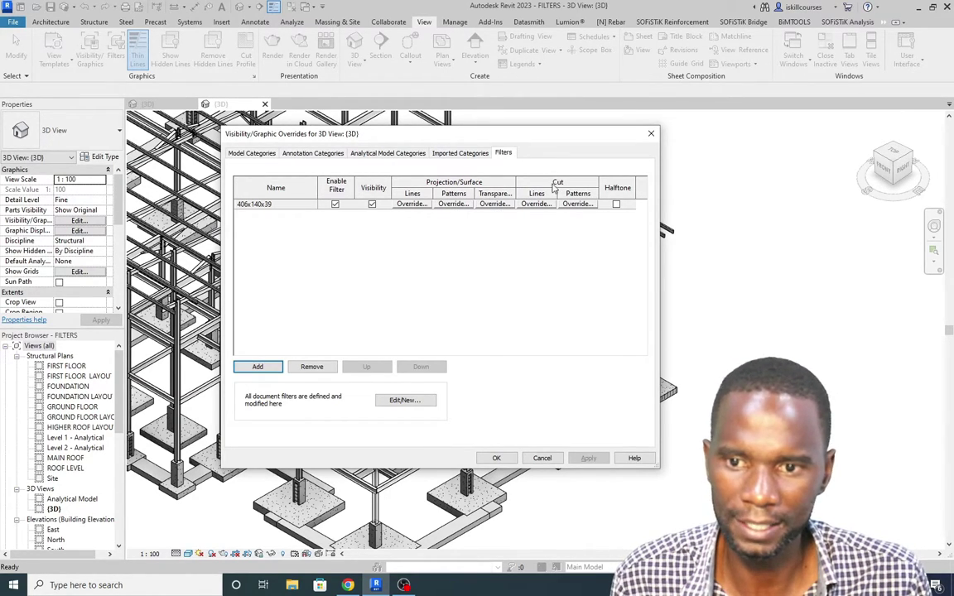
- Give the 406x140x39 filter a cyan solid-fill surface pattern and apply it to the view
click(451, 205)
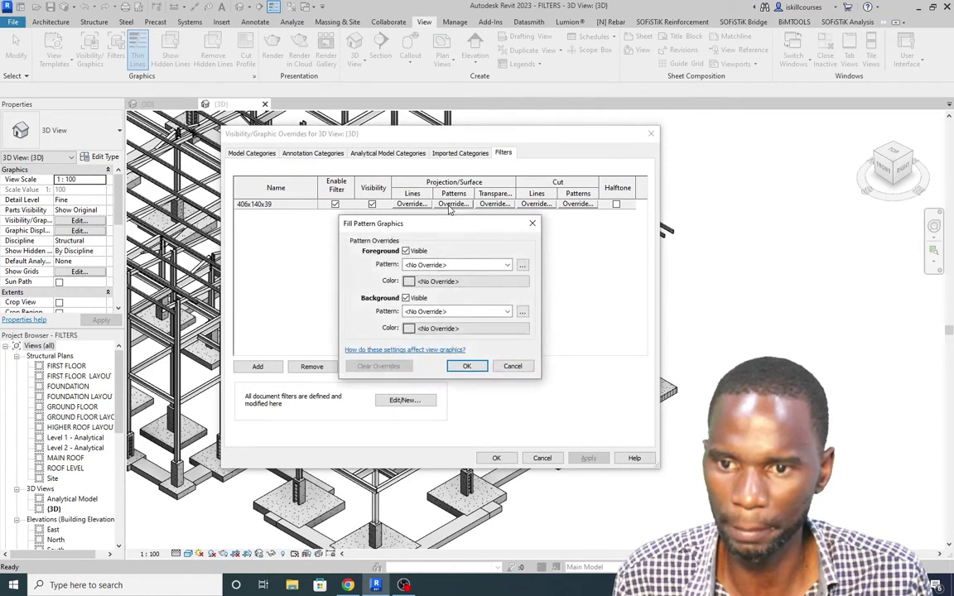
click(507, 265)
click(485, 282)
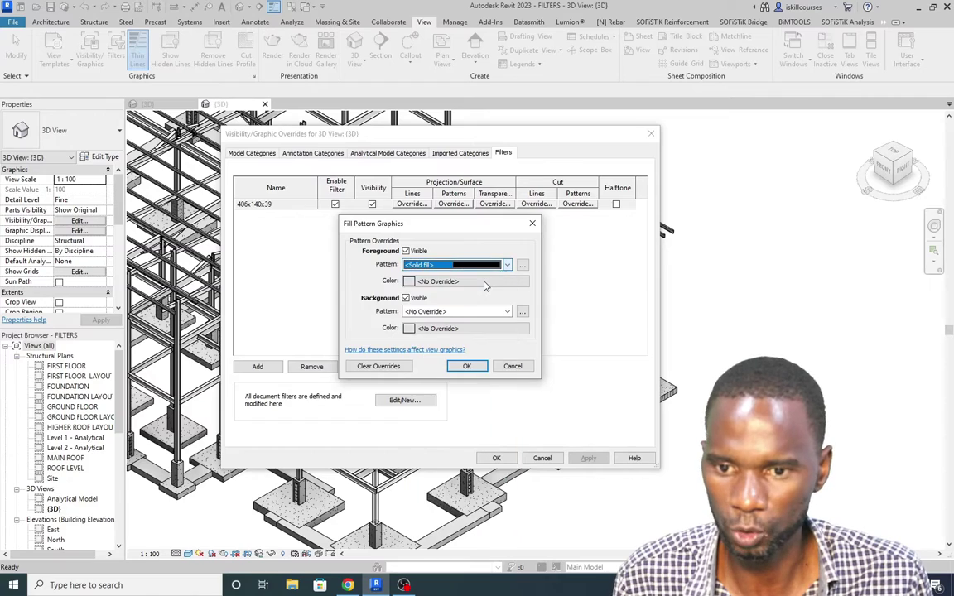
click(480, 282)
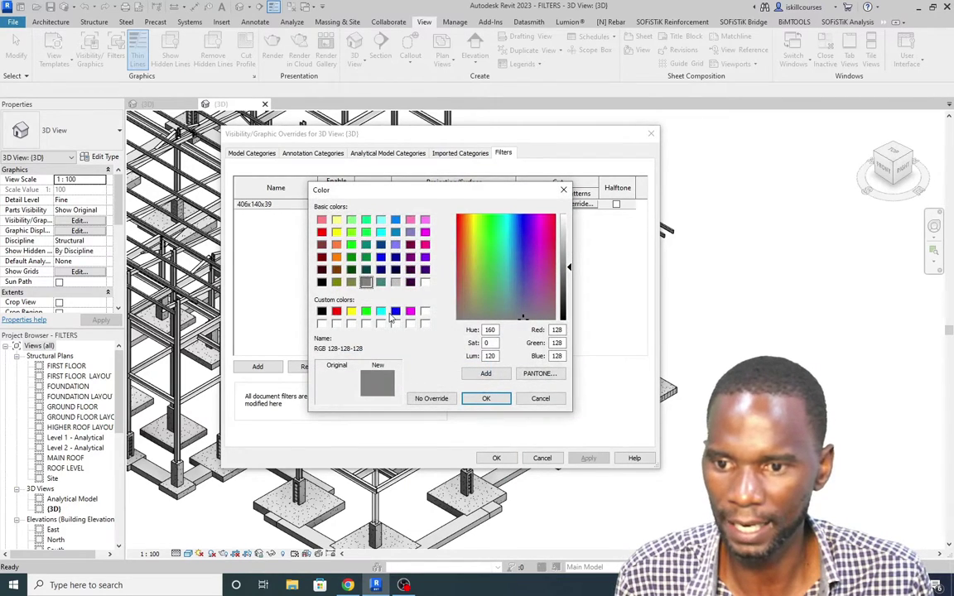
click(380, 311)
click(486, 398)
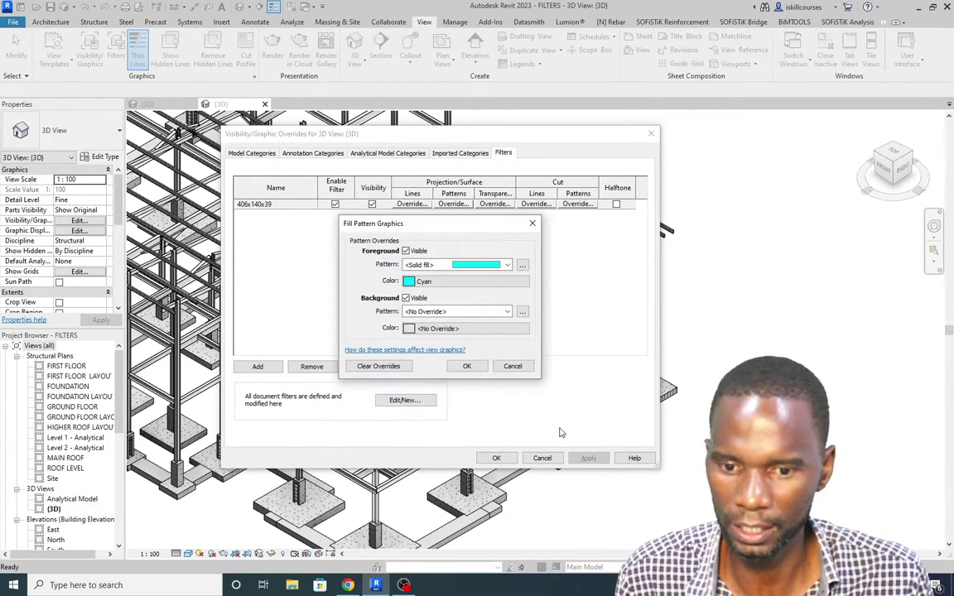
click(467, 366)
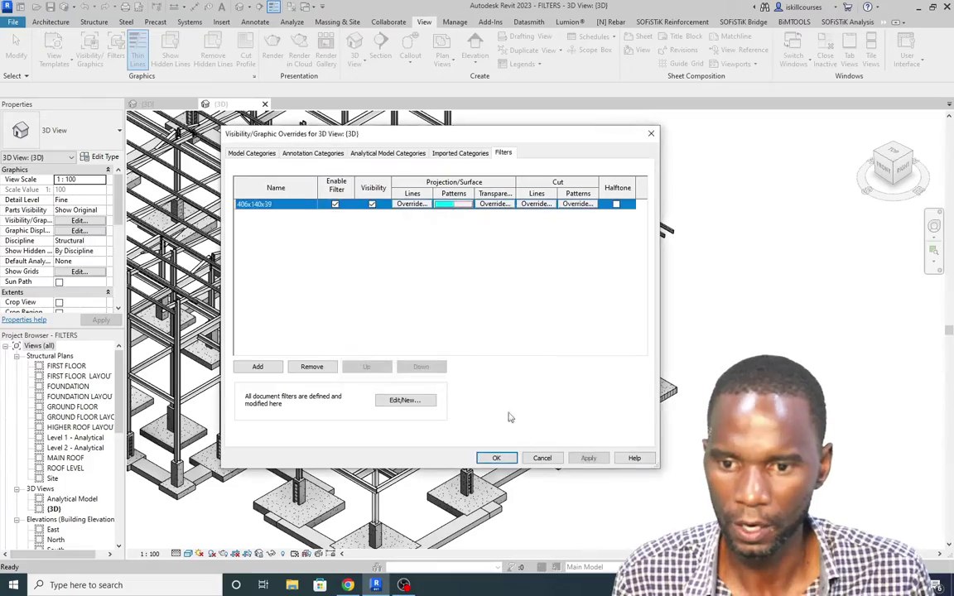
click(496, 458)
- Select a long beam in the frame to check its type, then clear the selection
scroll(538, 330, down, 3)
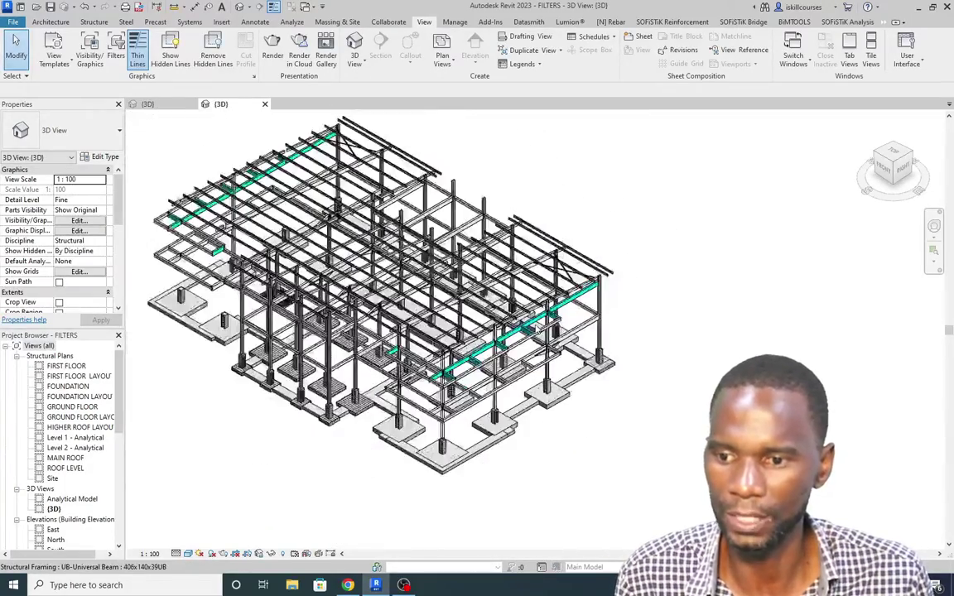
scroll(178, 198, up, 4)
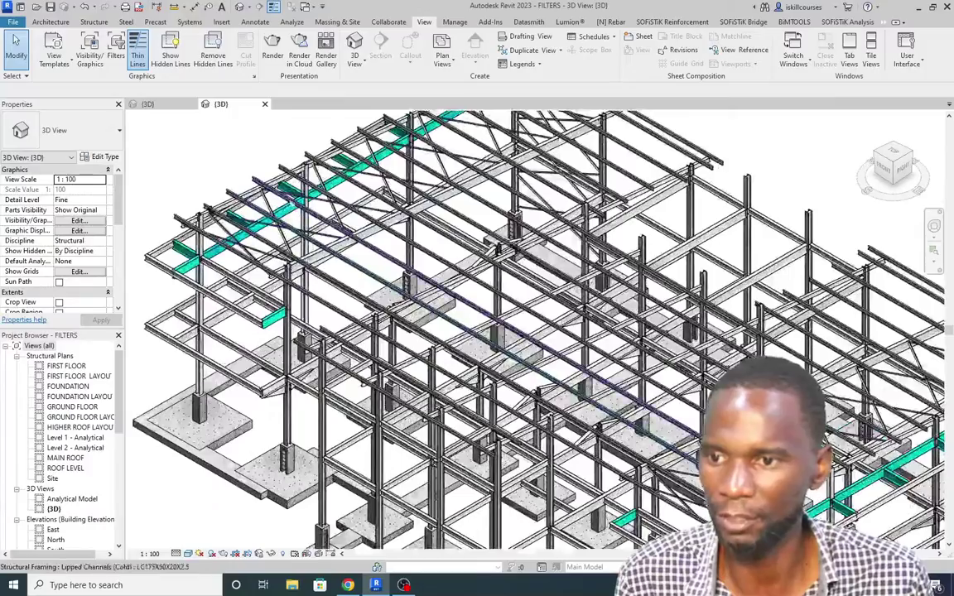
scroll(273, 191, down, 4)
scroll(534, 331, up, 4)
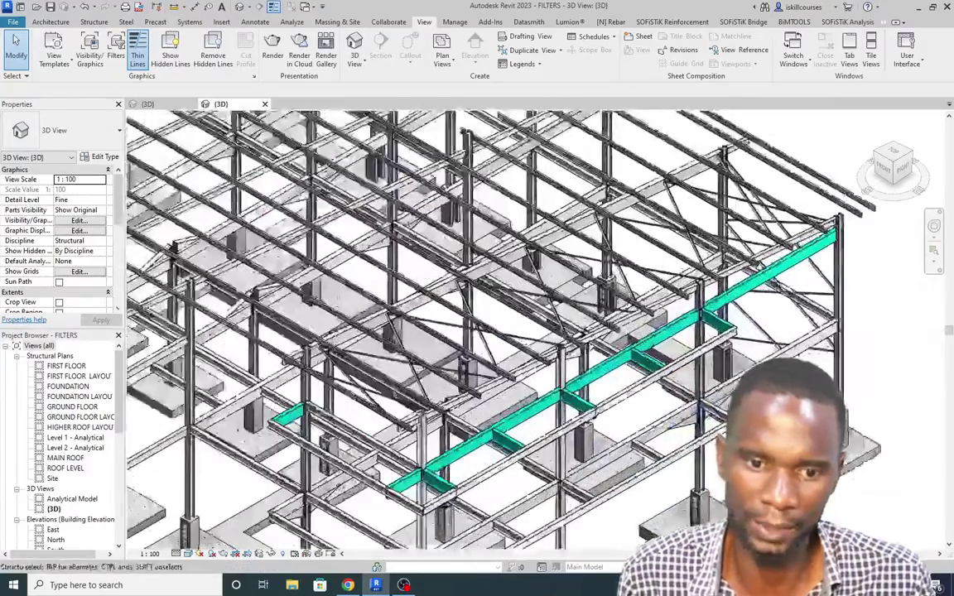
scroll(480, 430, down, 5)
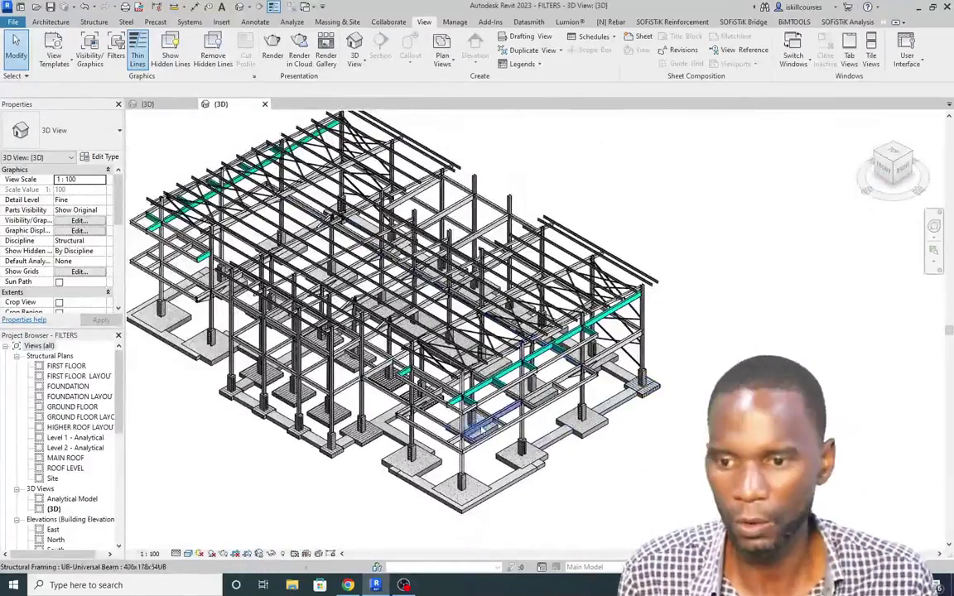
scroll(441, 381, up, 5)
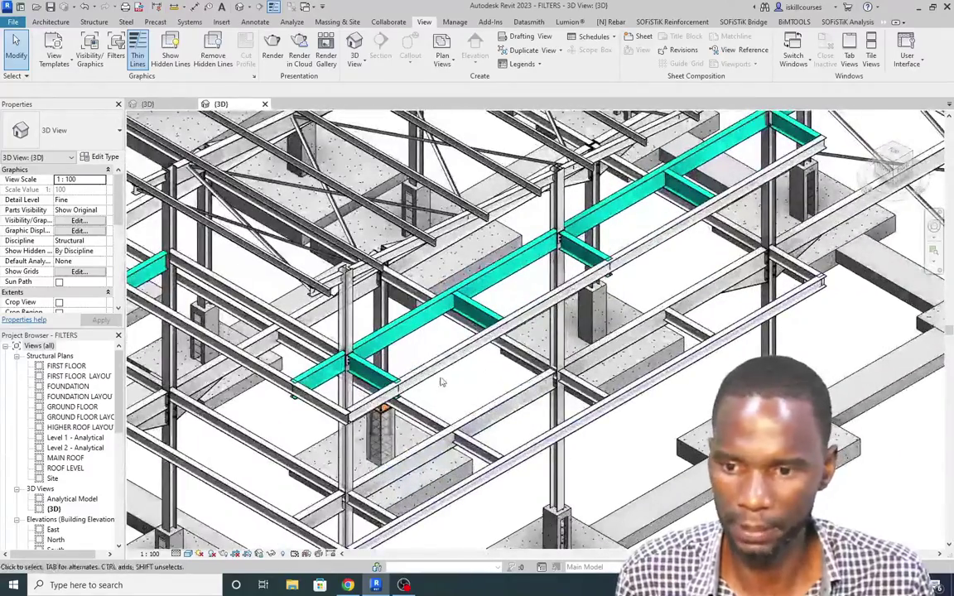
click(441, 374)
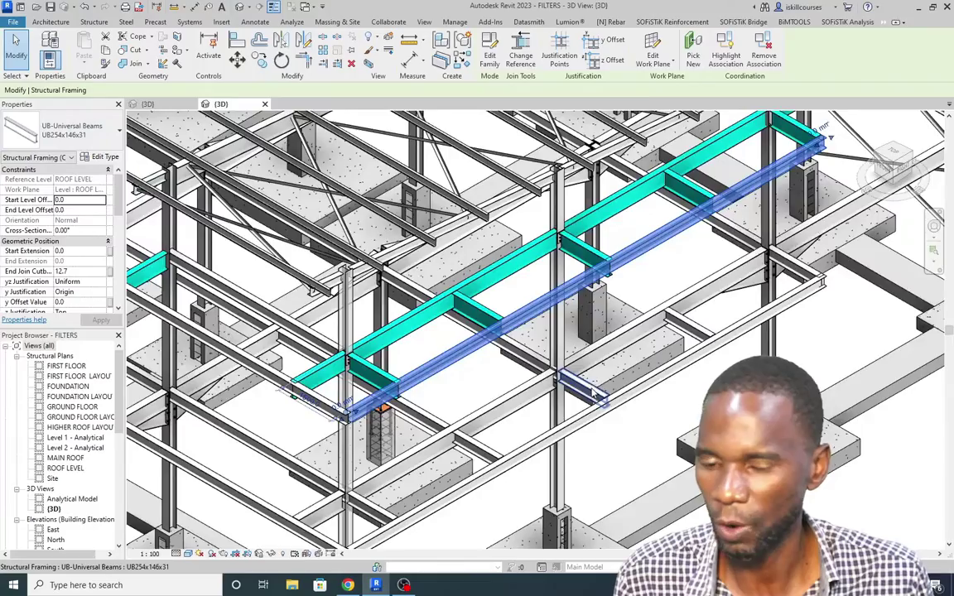
scroll(592, 394, down, 10)
key(Escape)
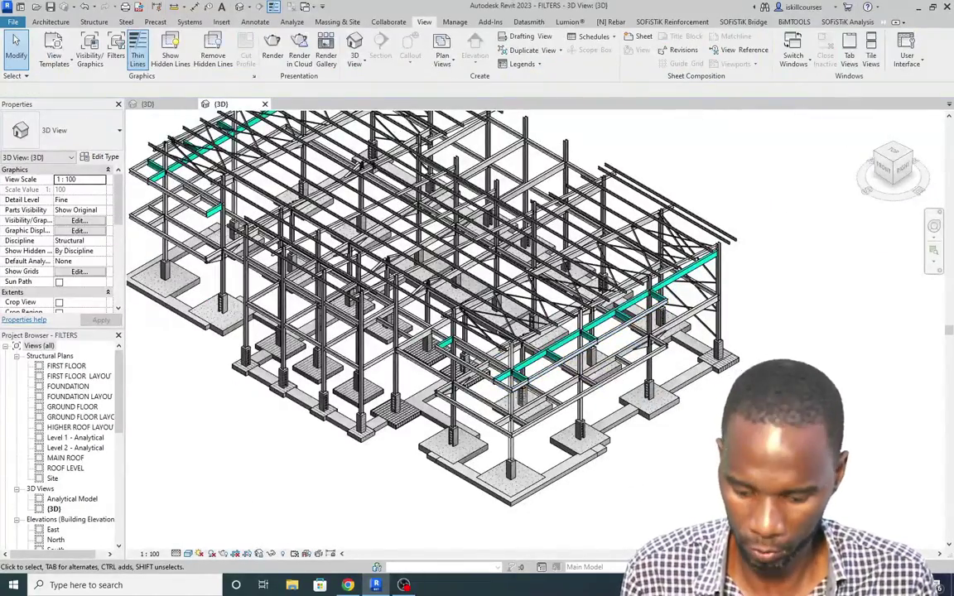
- Duplicate the 406x140x39 filter in the filter editor
key(v)
key(v)
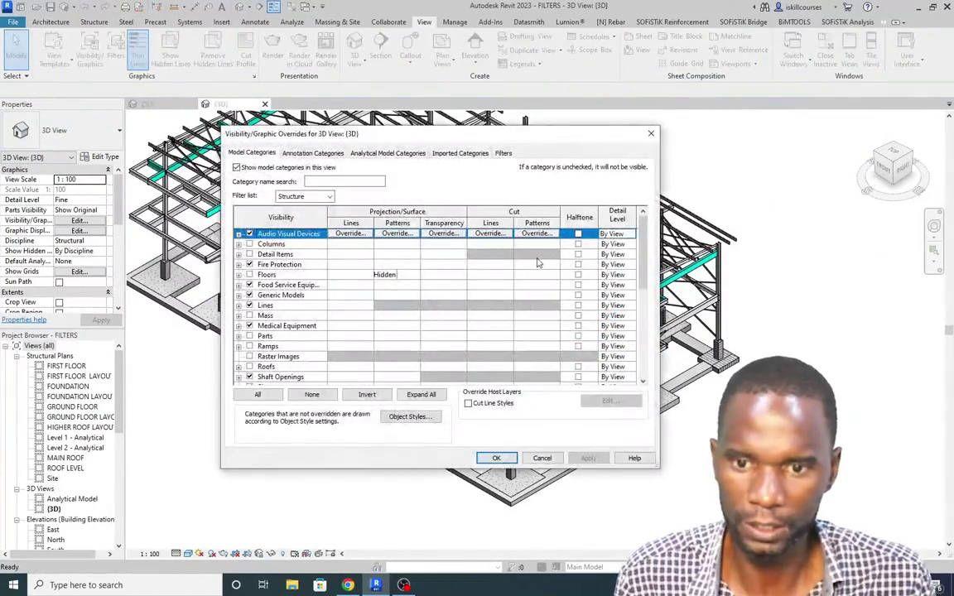
click(503, 154)
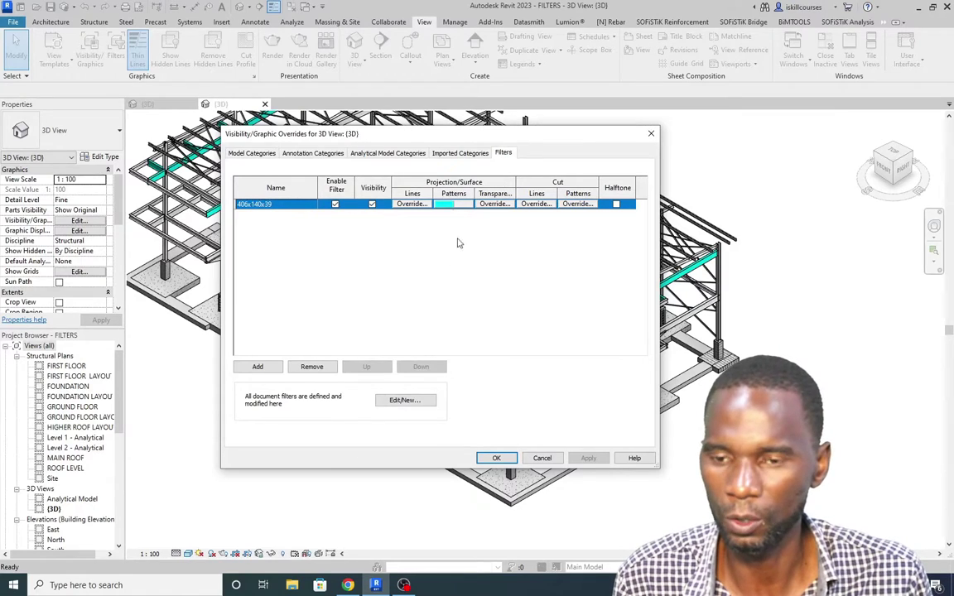
click(405, 399)
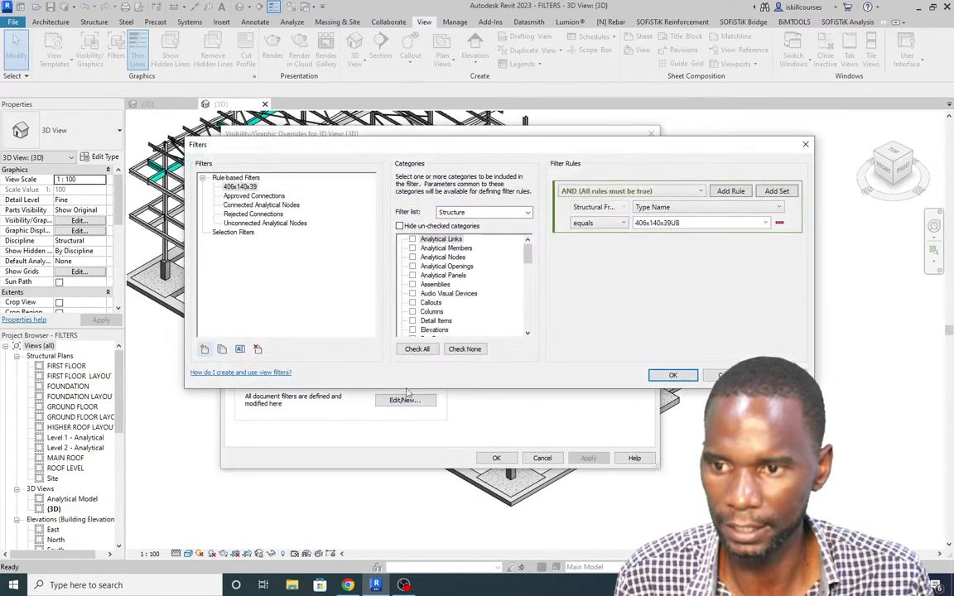
click(246, 188)
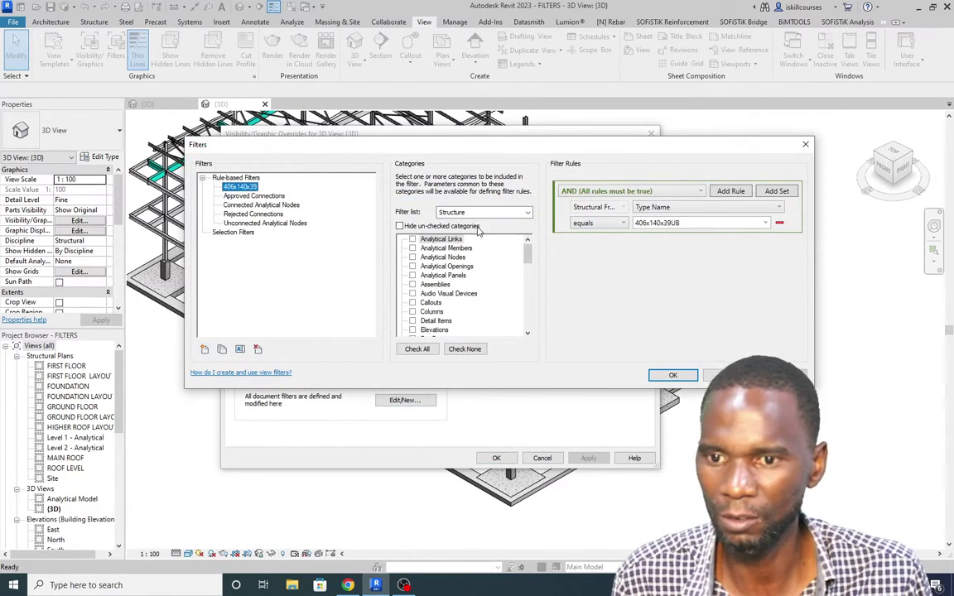
right_click(236, 191)
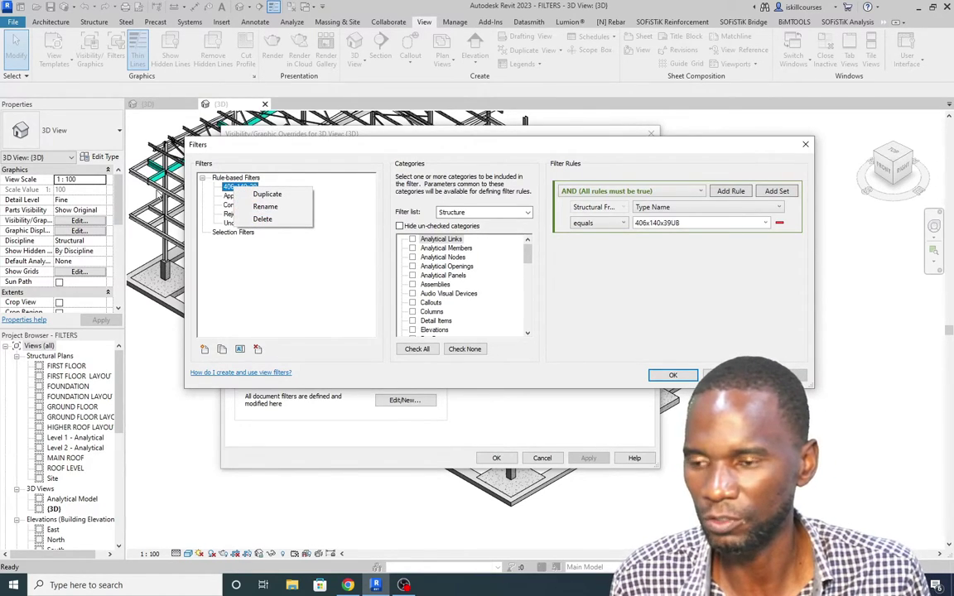
click(267, 194)
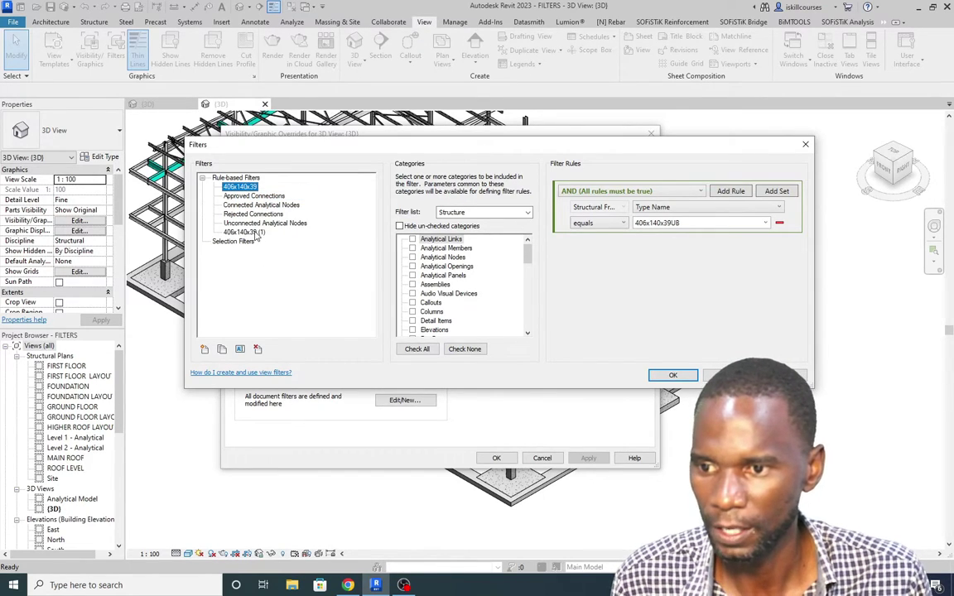
- Rename the duplicated filter to 256x146x31 and close the filter editor
right_click(274, 233)
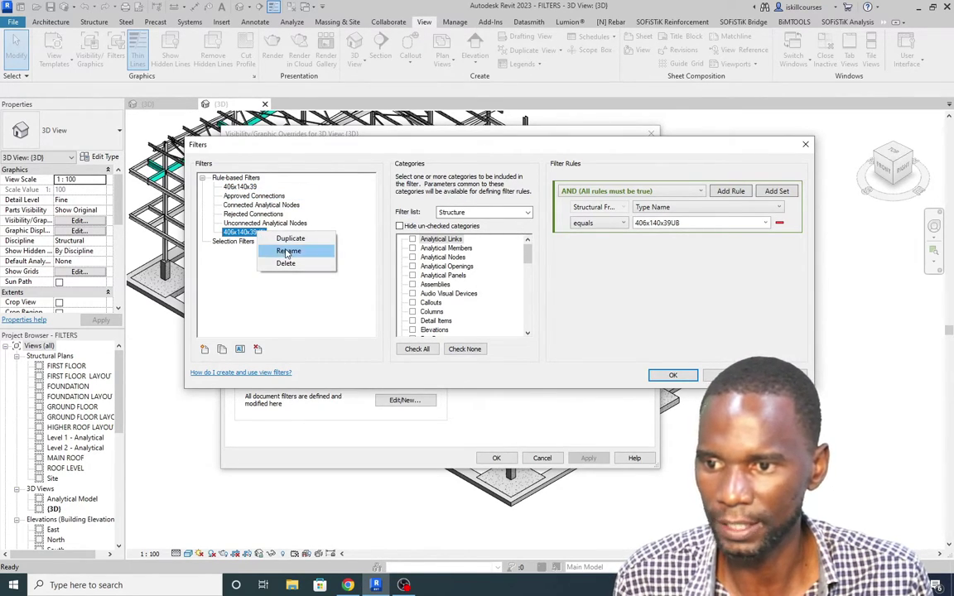
click(287, 251)
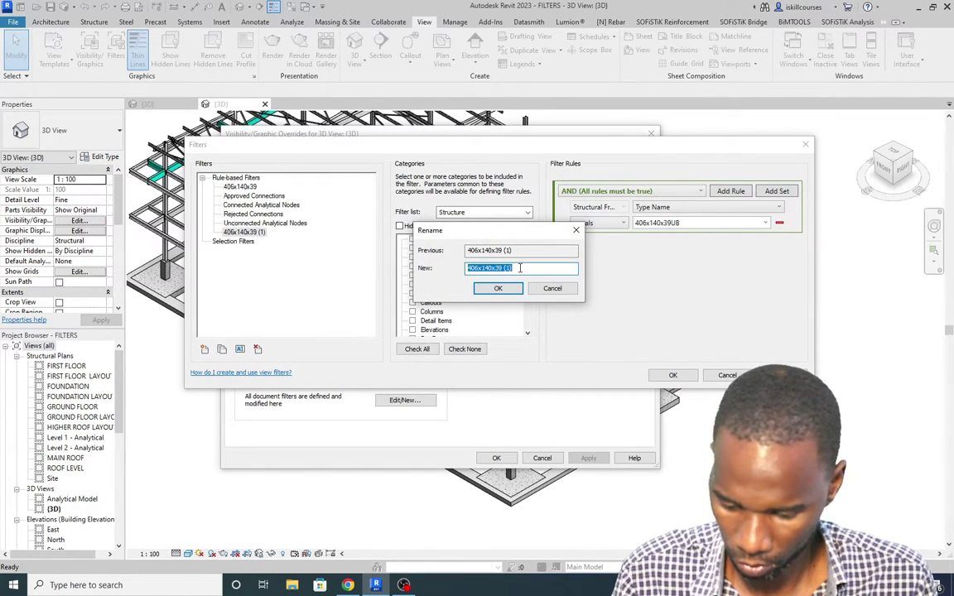
text(25)
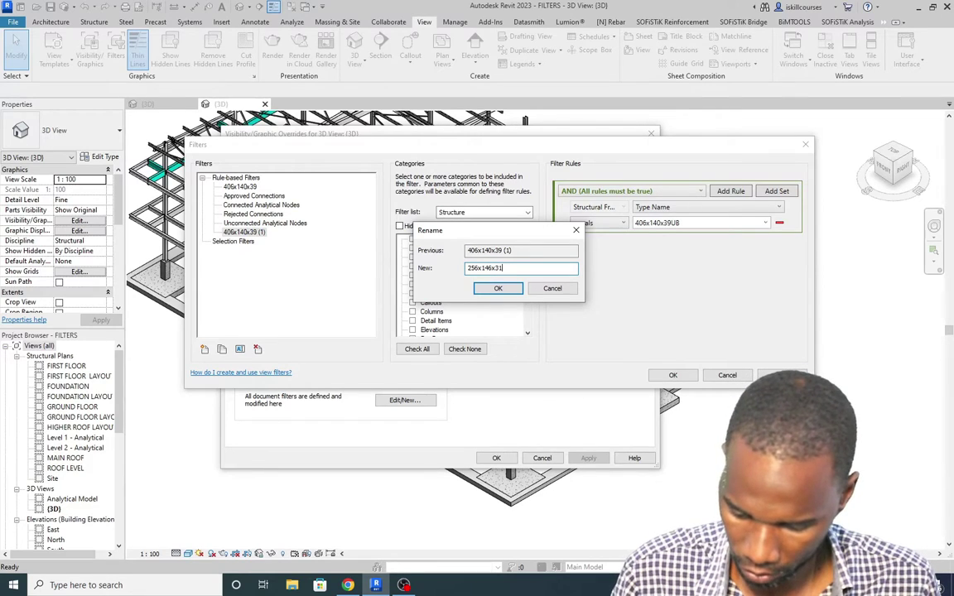
click(497, 288)
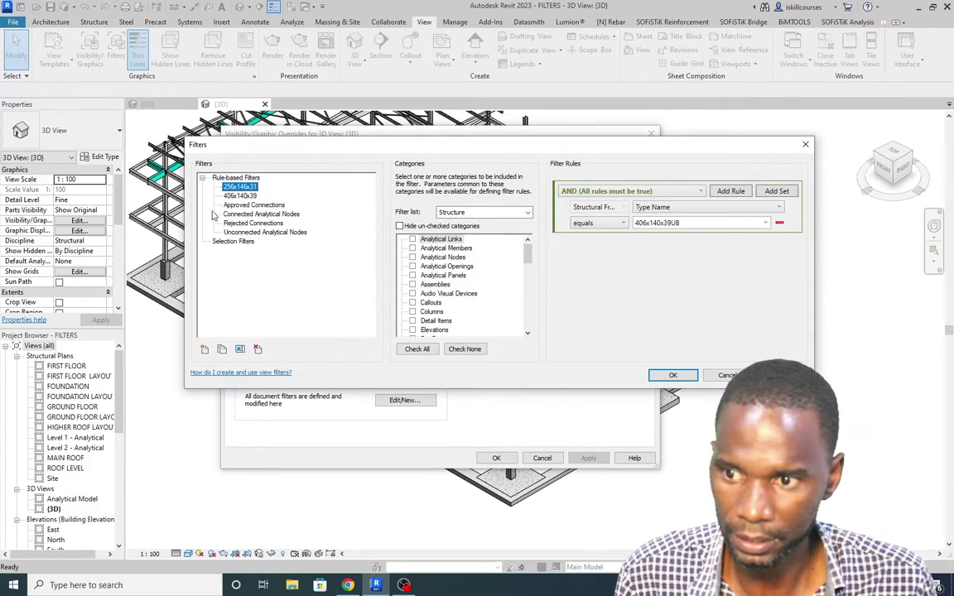
click(674, 376)
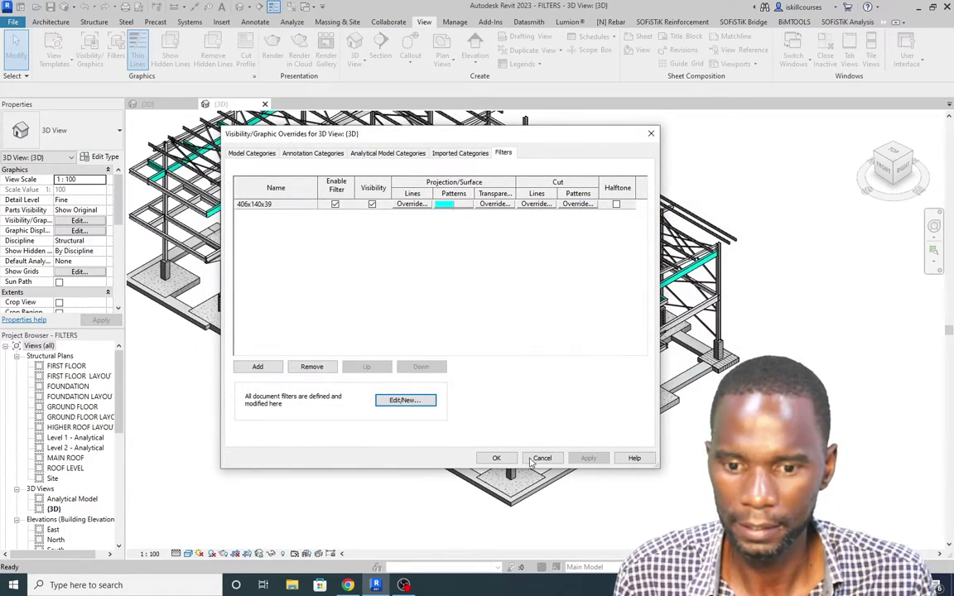
- Close the overrides dialog and select every visible UB254x146x31 beam, then orbit to view the frame
click(496, 459)
scroll(538, 365, up, 5)
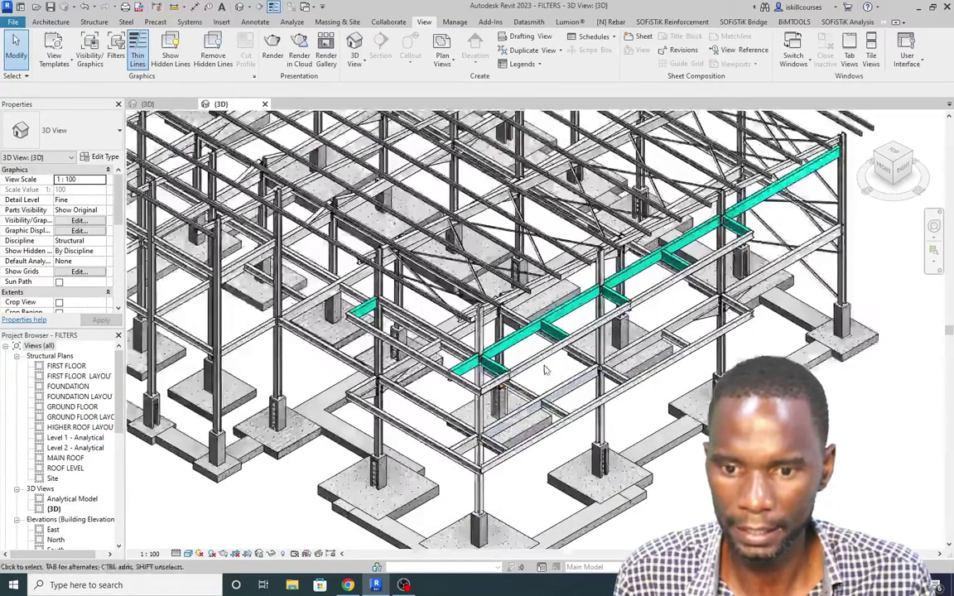
click(543, 361)
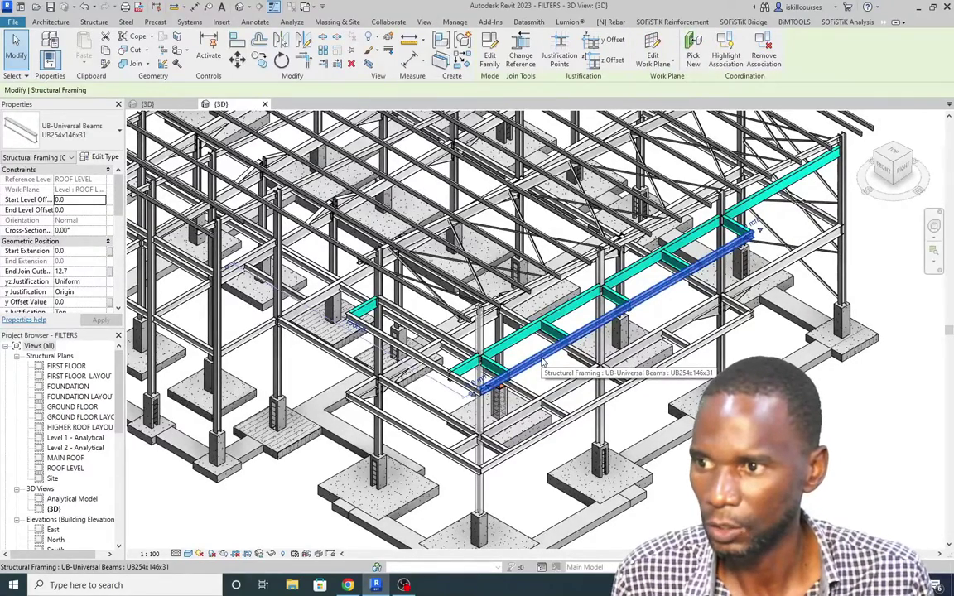
right_click(542, 362)
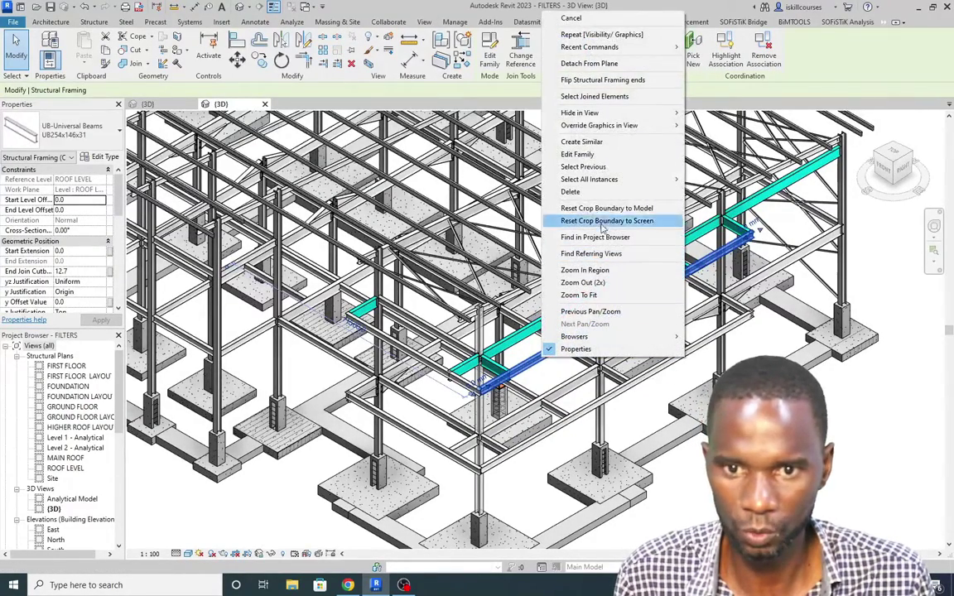
mouse_move(615, 181)
click(722, 179)
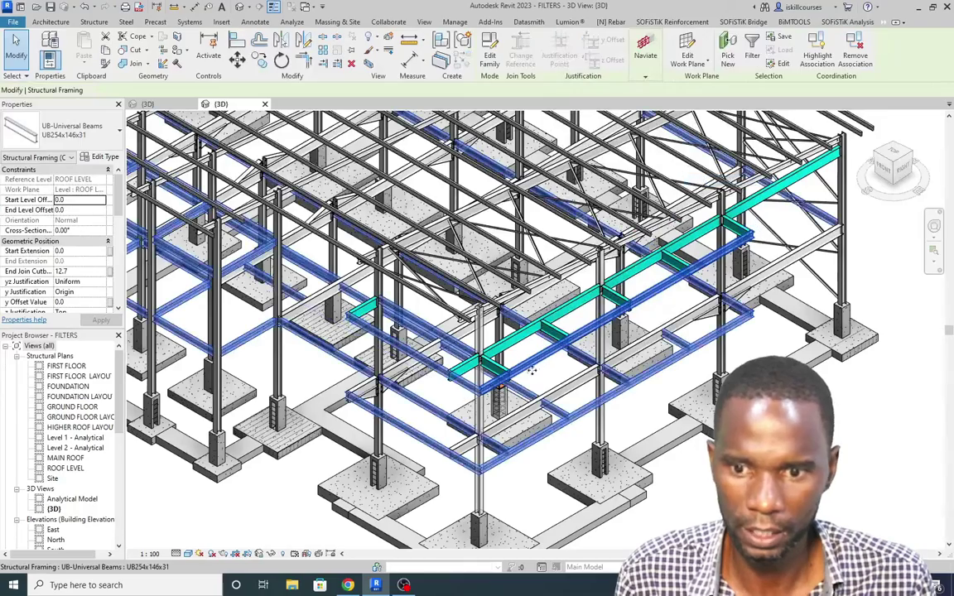
scroll(520, 375, down, 3)
scroll(520, 375, down, 2)
shift+middle_drag(563, 265, 611, 258)
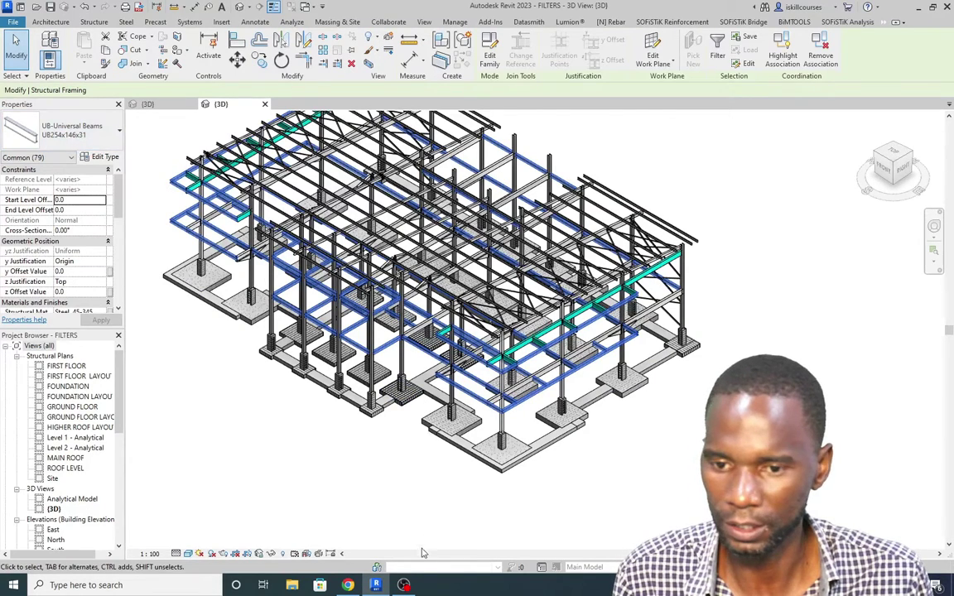
- In the view's filter editor, rename the 256x146x31 filter to 254x146x31
key(v)
key(g)
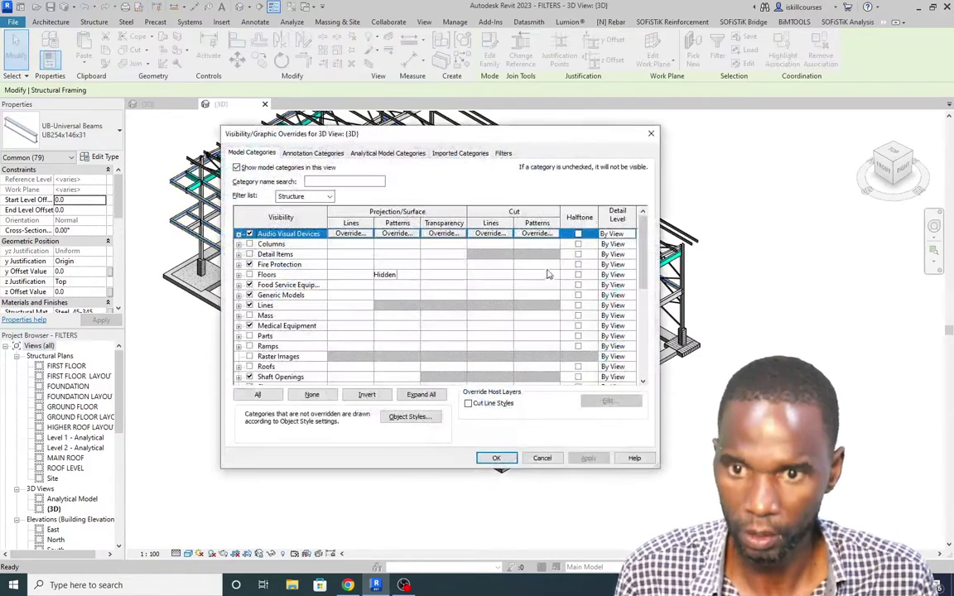
click(503, 152)
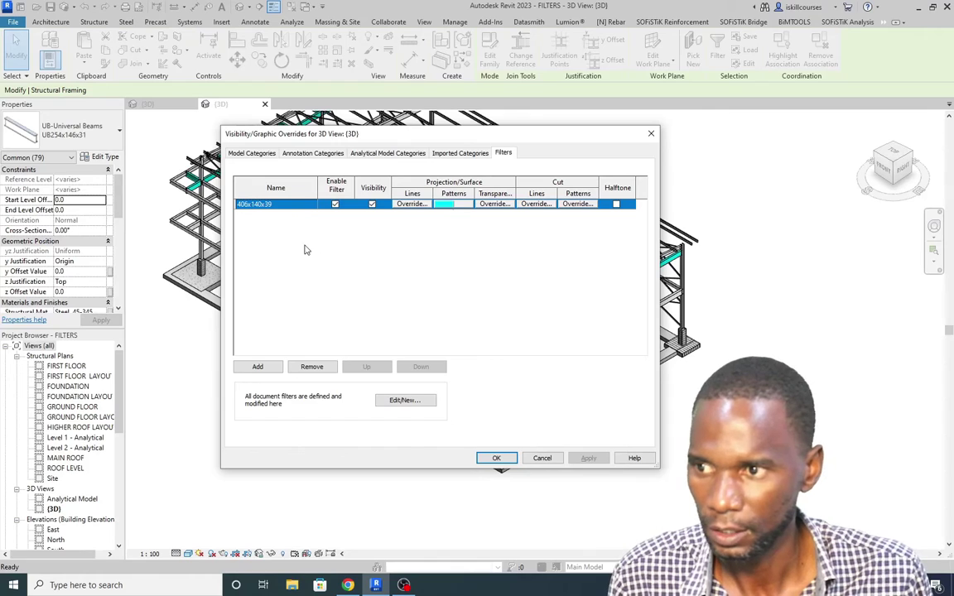
drag(374, 125, 509, 116)
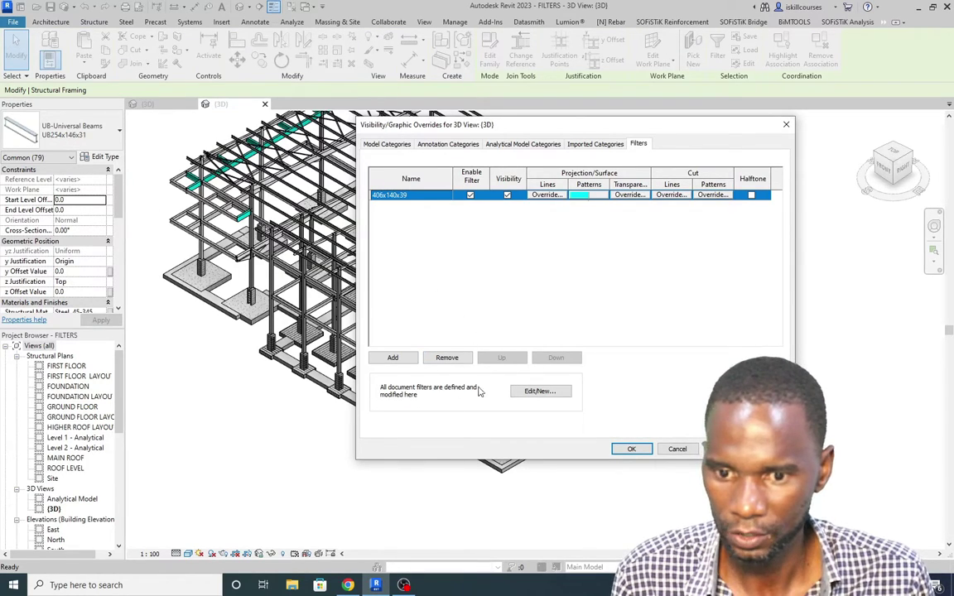
click(523, 392)
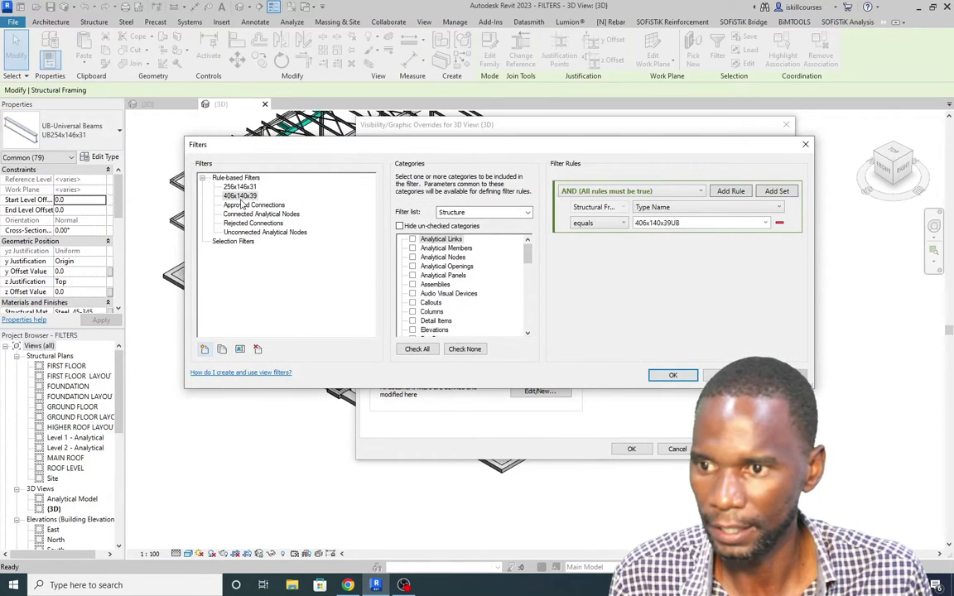
click(240, 187)
right_click(240, 189)
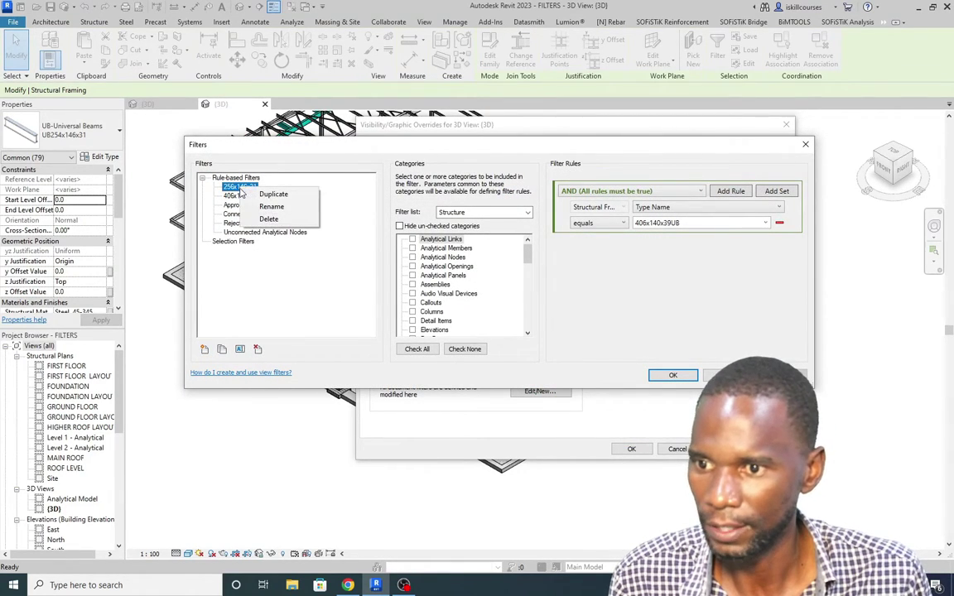
click(273, 207)
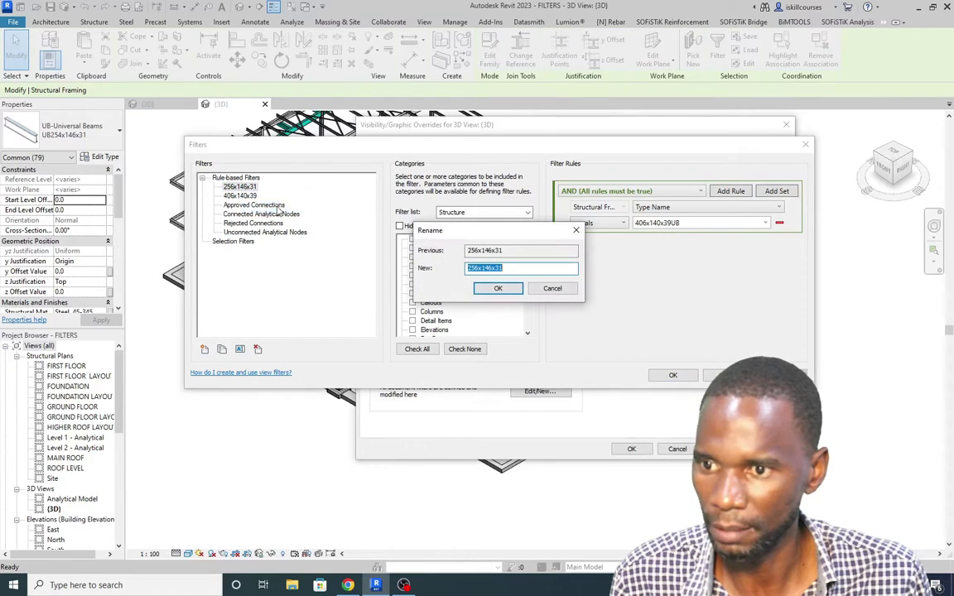
click(479, 268)
key(BackSpace)
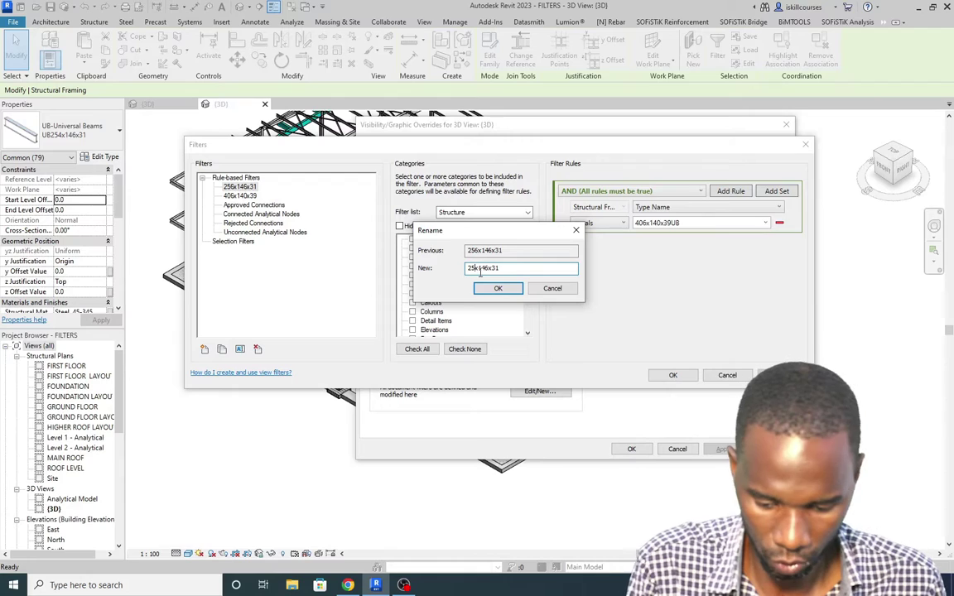
text(4)
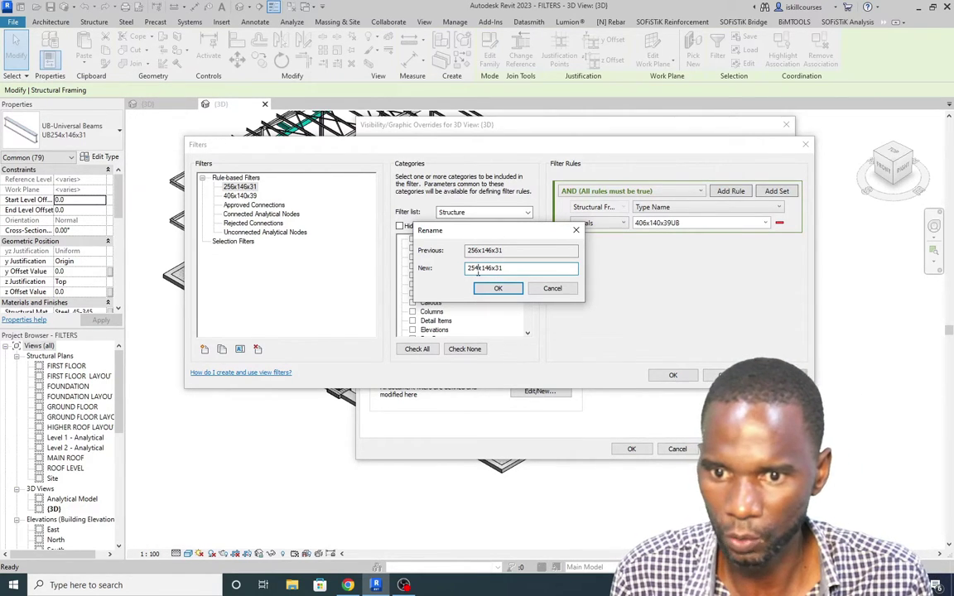
click(496, 289)
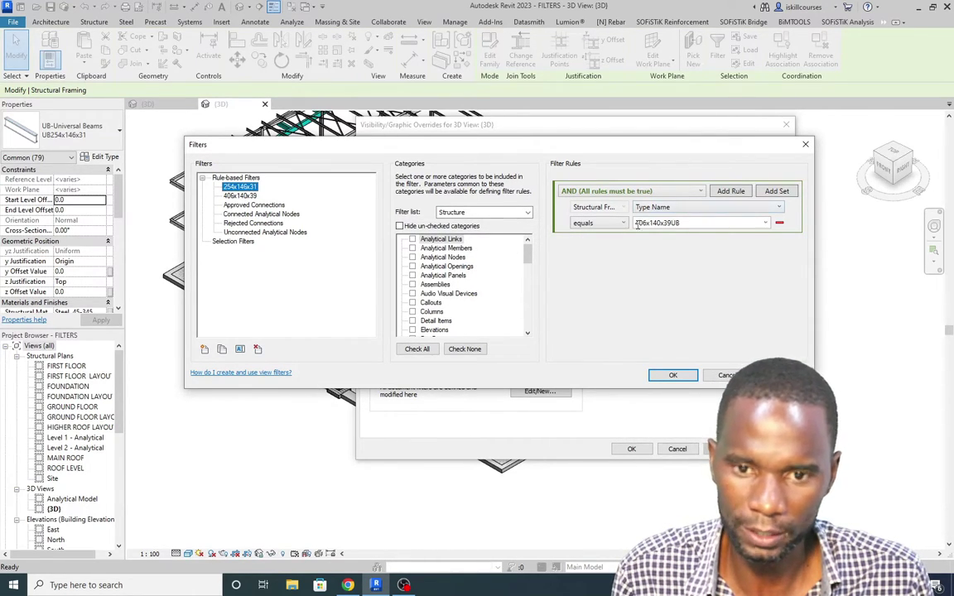
- Set the filter rule to Type Name equals UB254x146x31 and save the filter
click(765, 222)
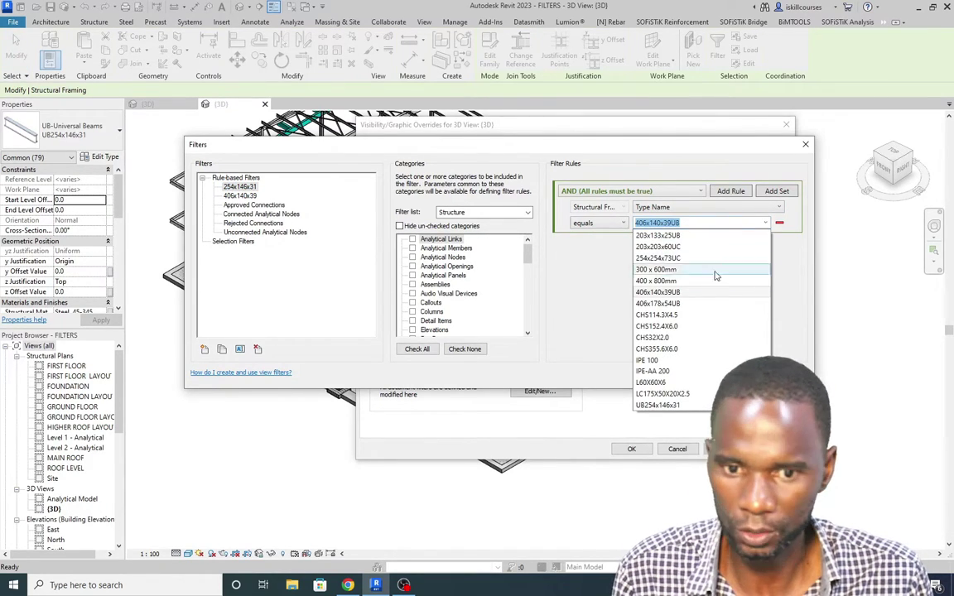
click(666, 405)
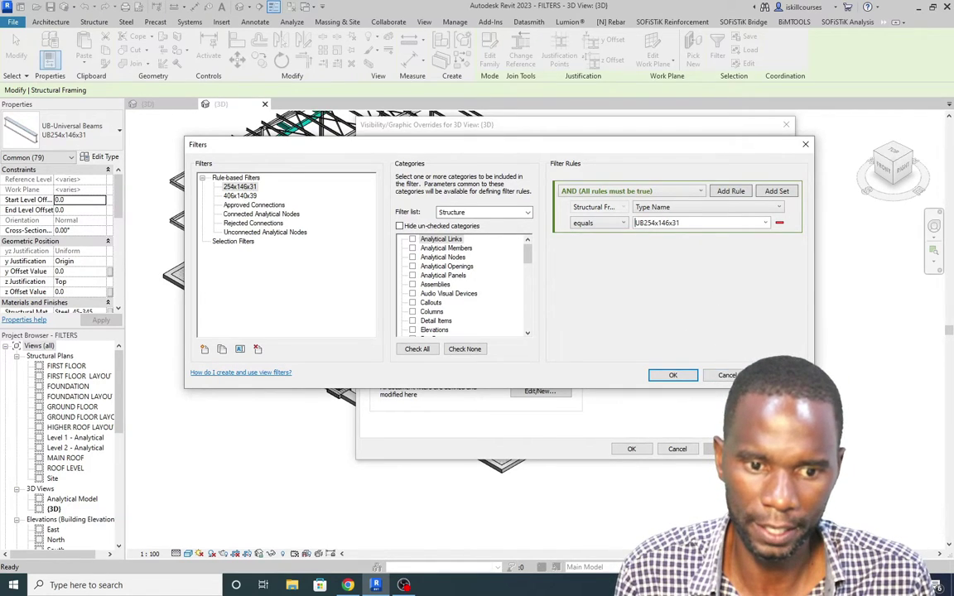
click(672, 375)
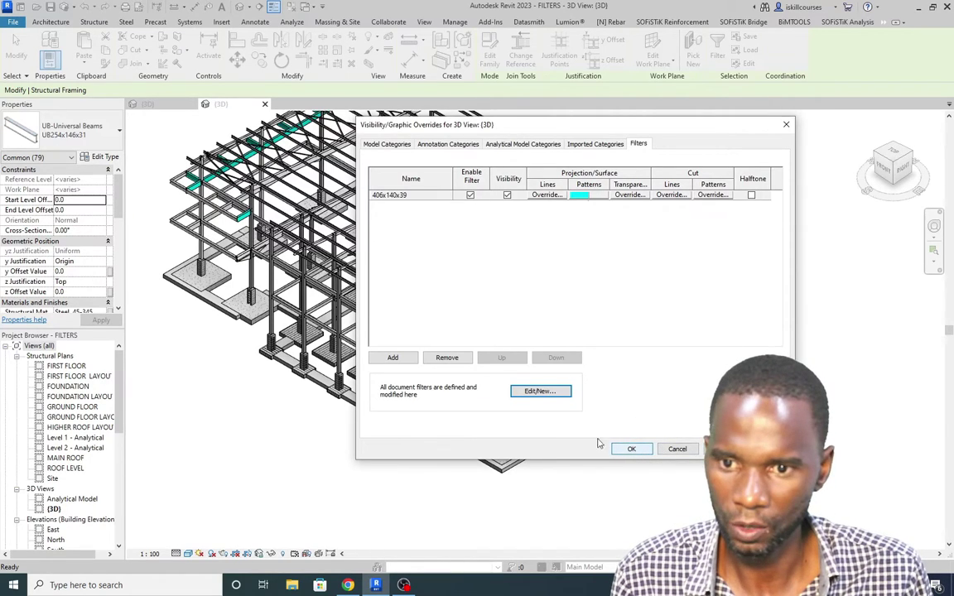
- Add the 254x146x31 filter to the 3D view's filter list
click(392, 357)
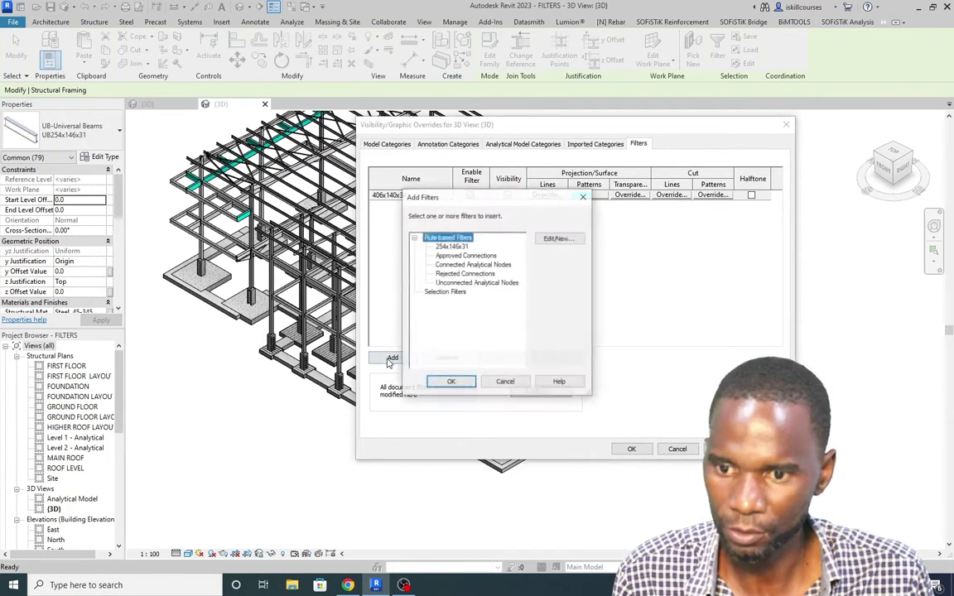
click(461, 247)
click(450, 382)
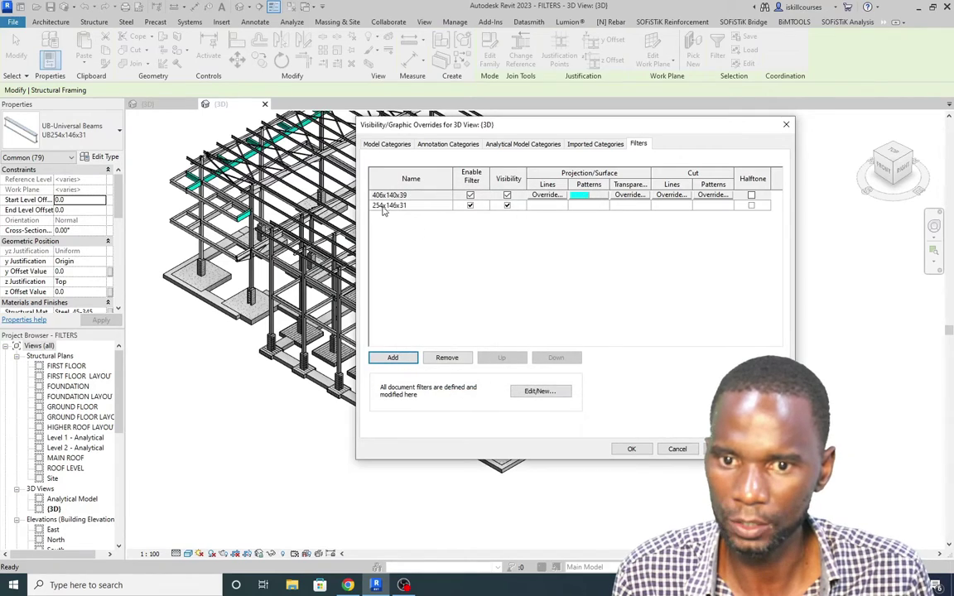
- Give the 254x146x31 filter a green solid fill surface pattern and apply the overrides
click(534, 204)
click(590, 205)
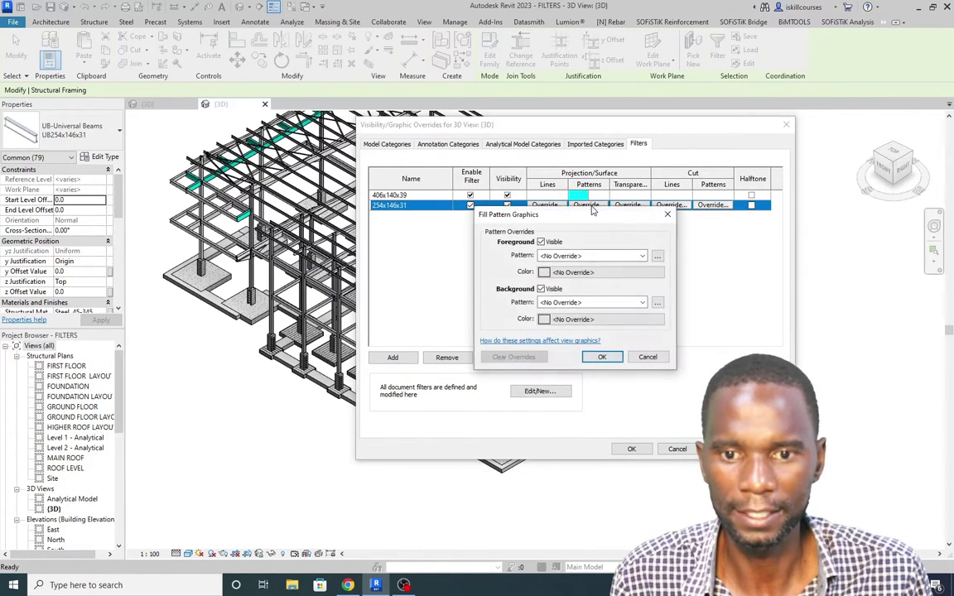
click(642, 256)
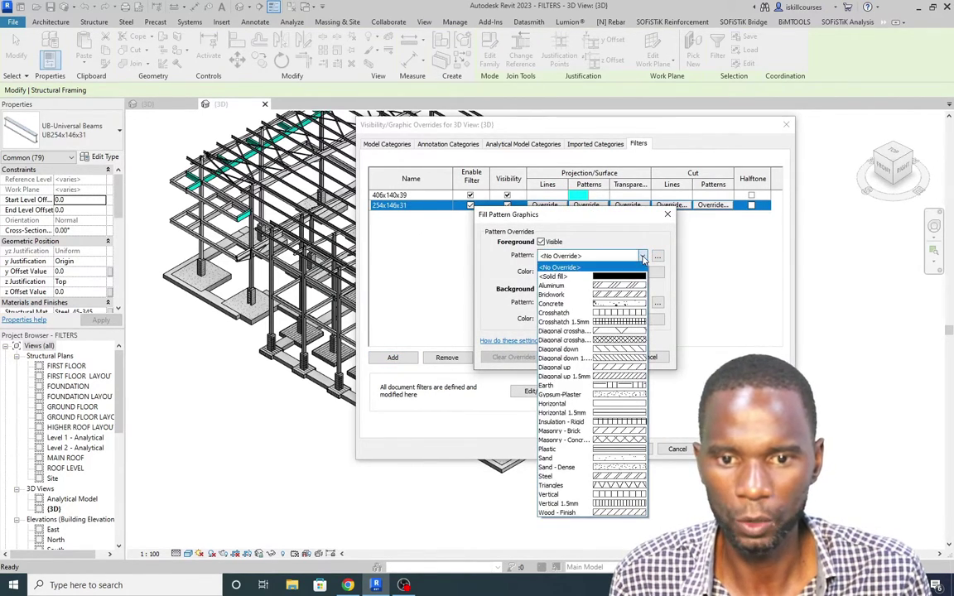
click(627, 276)
click(563, 272)
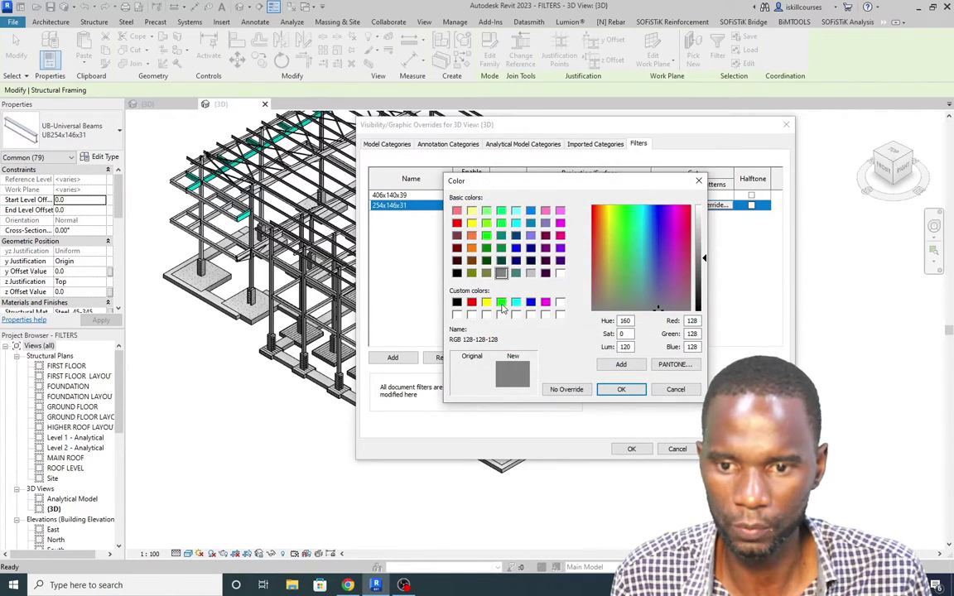
click(501, 301)
click(619, 389)
click(602, 357)
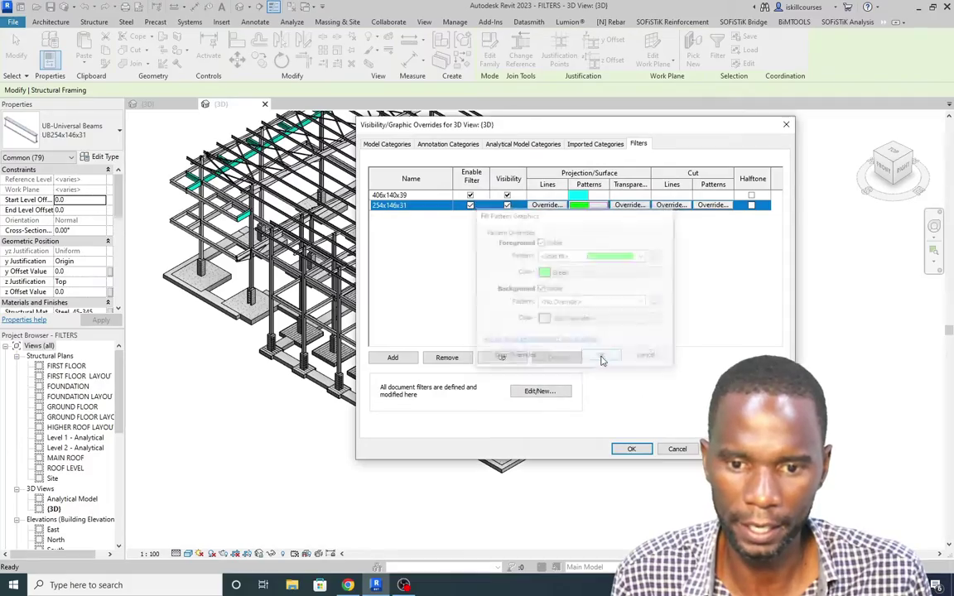
click(631, 449)
- Zoom around the 3D view and select a pad footing to inspect its rebar, then deselect it
scroll(530, 381, up, 5)
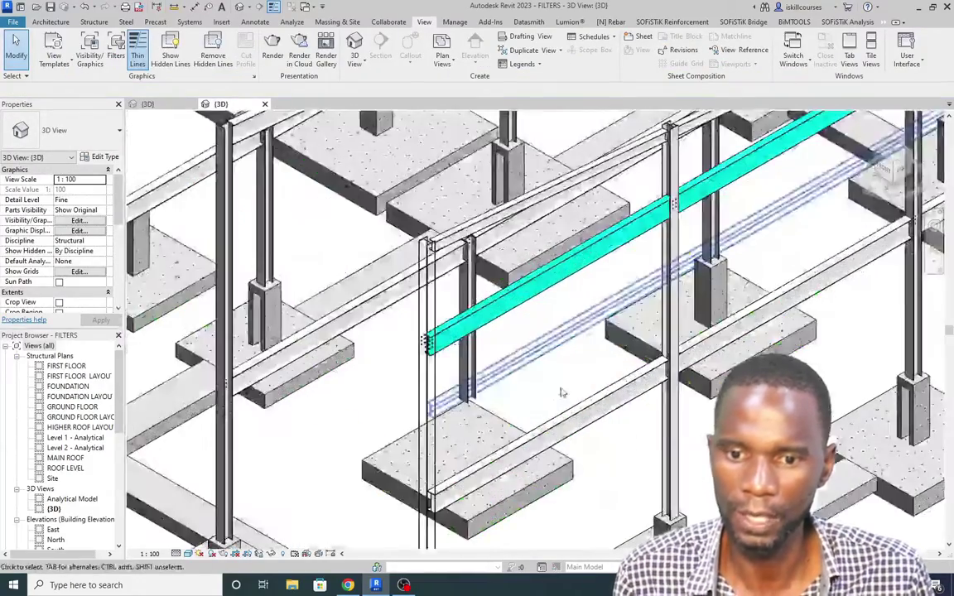
scroll(537, 381, down, 4)
scroll(537, 381, down, 3)
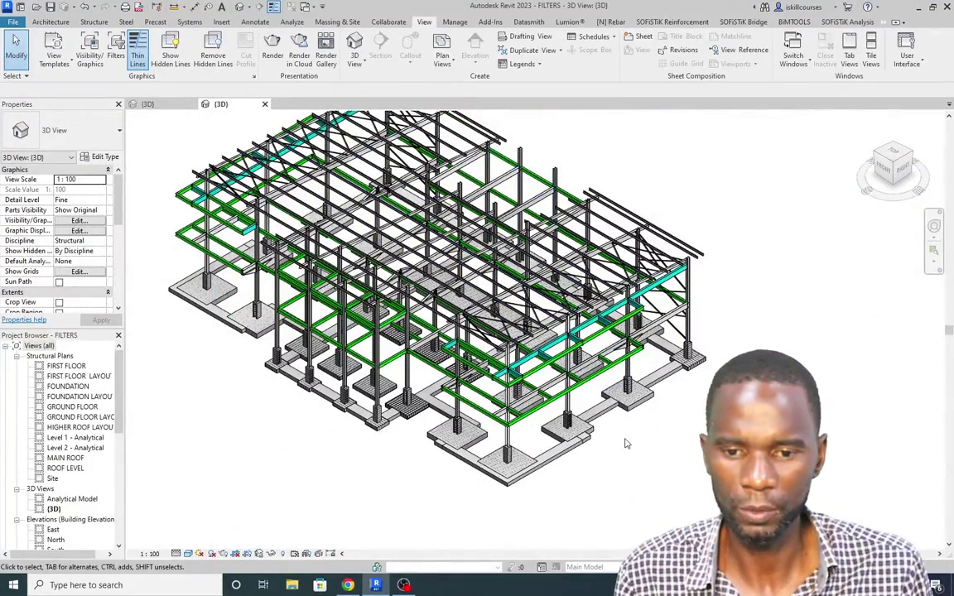
scroll(579, 446, up, 3)
scroll(581, 445, down, 2)
scroll(612, 437, up, 2)
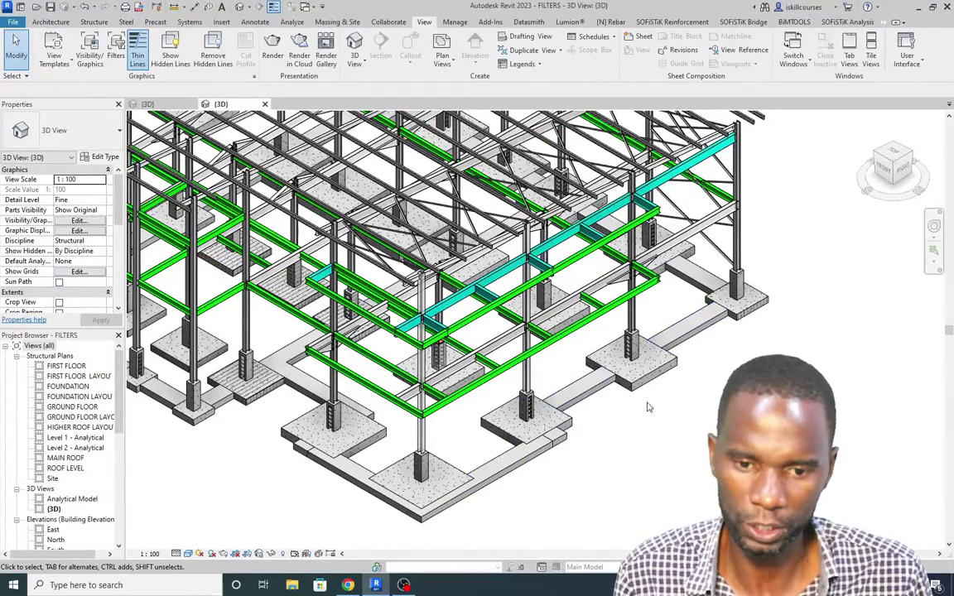
scroll(648, 404, up, 2)
click(630, 381)
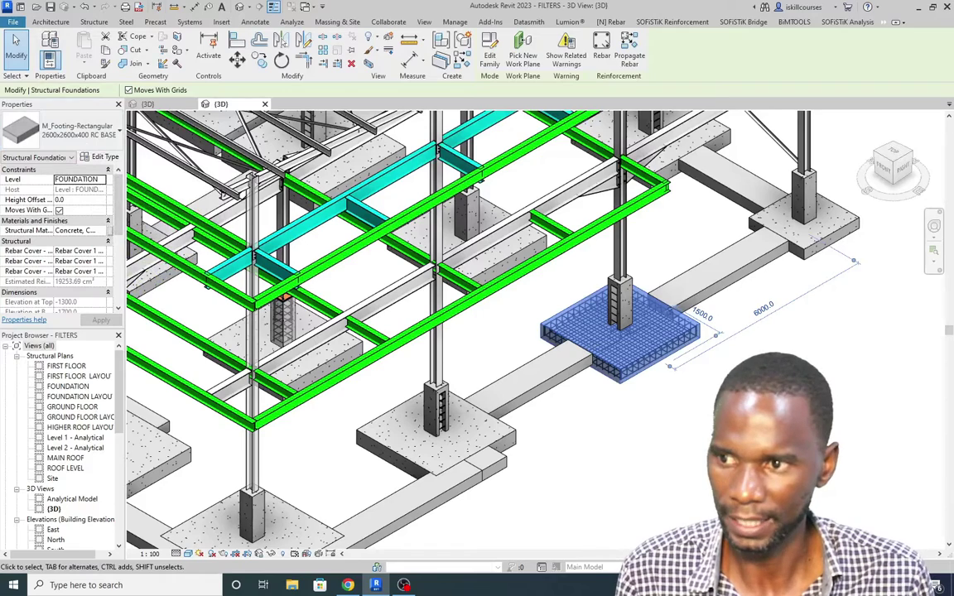
click(683, 414)
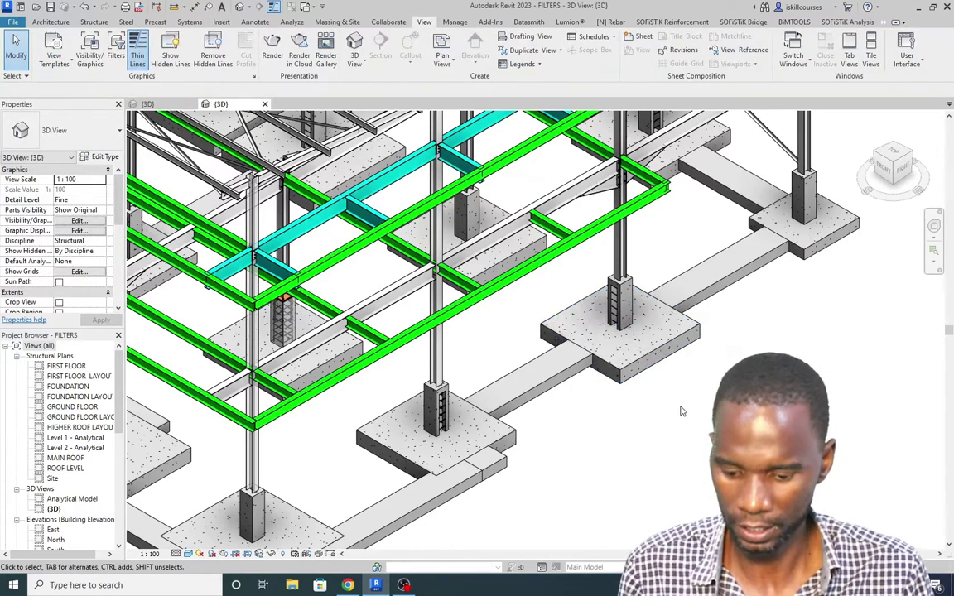
- From the view's filters, open the filter editor and duplicate the 406x140x39 filter
key(v)
key(g)
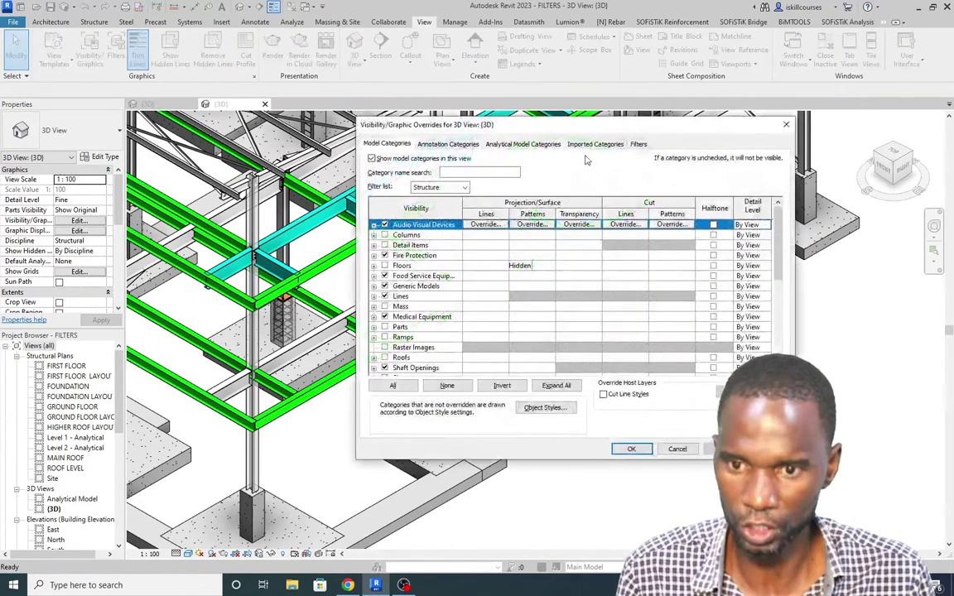
click(638, 145)
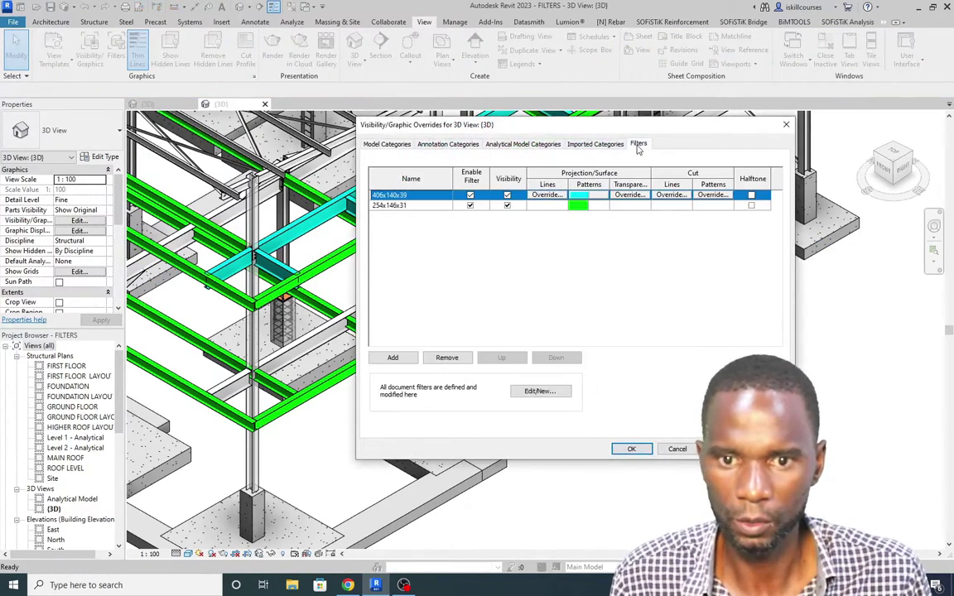
click(537, 392)
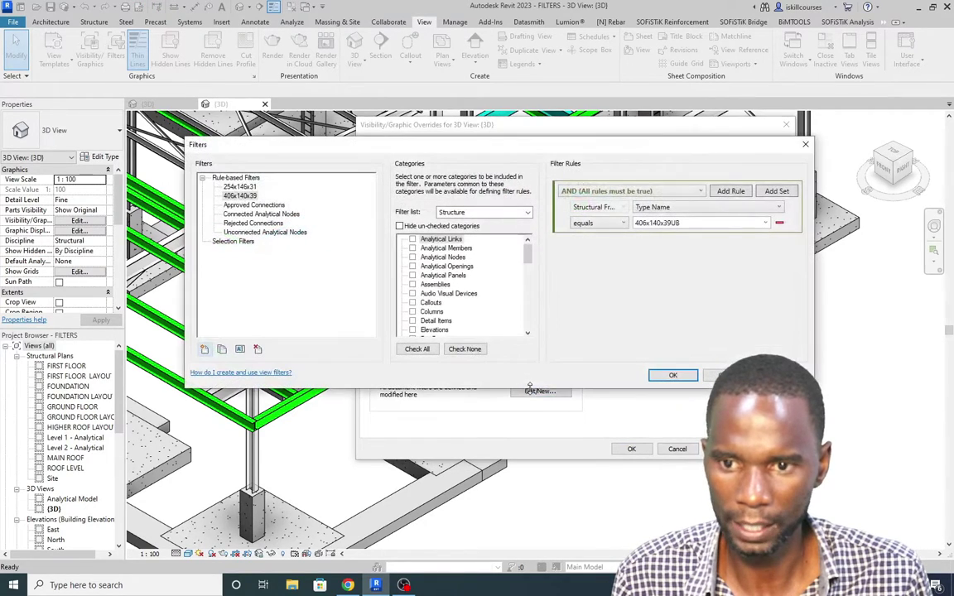
click(239, 196)
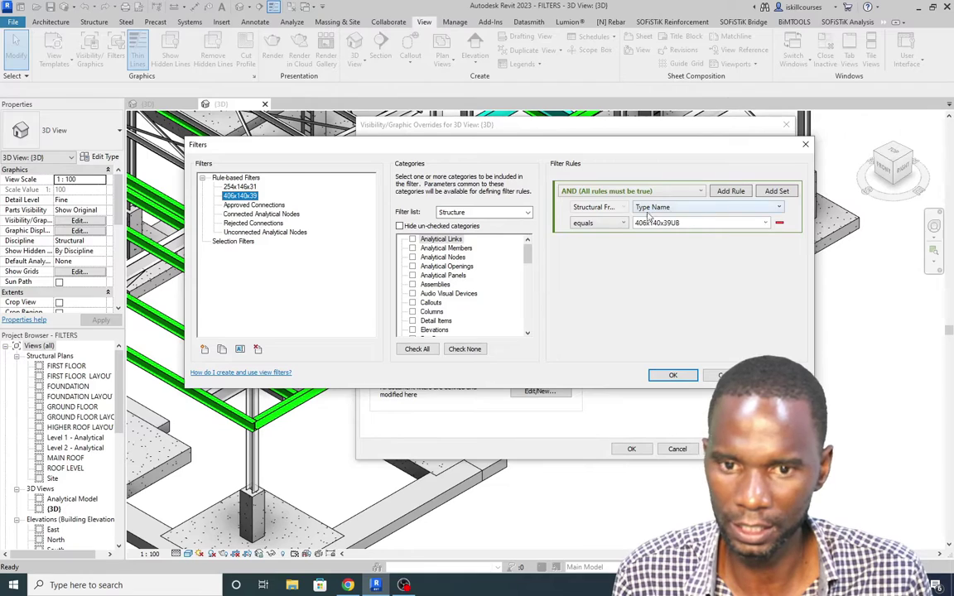
right_click(246, 199)
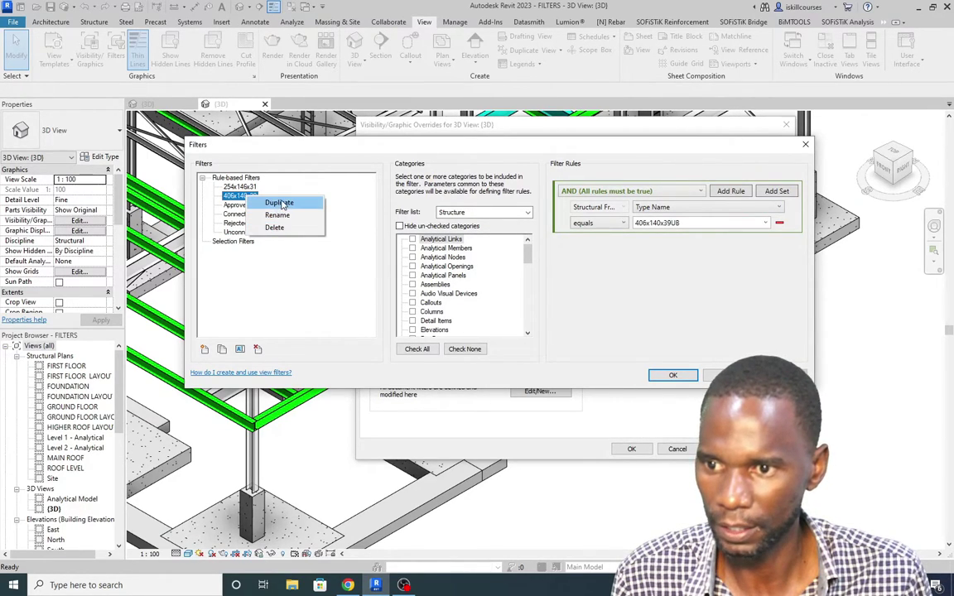
click(281, 203)
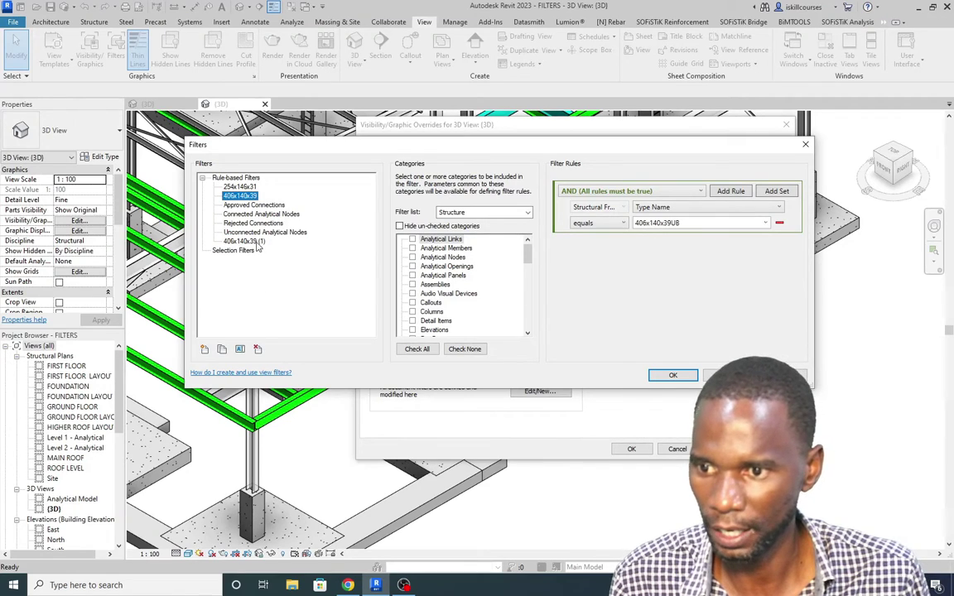
- Rename the duplicated filter to 2600x2600x300
click(249, 241)
right_click(248, 241)
click(282, 261)
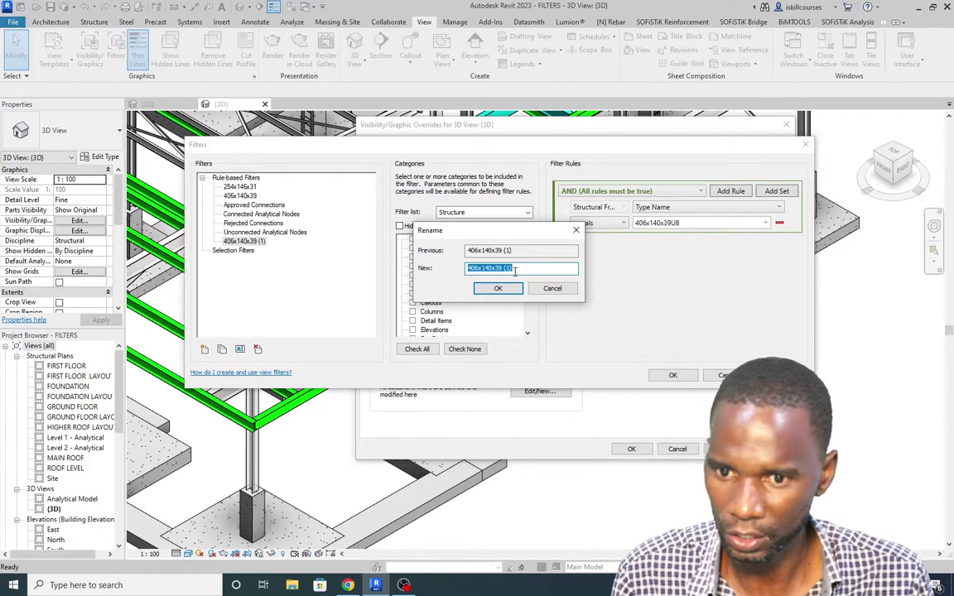
text(26)
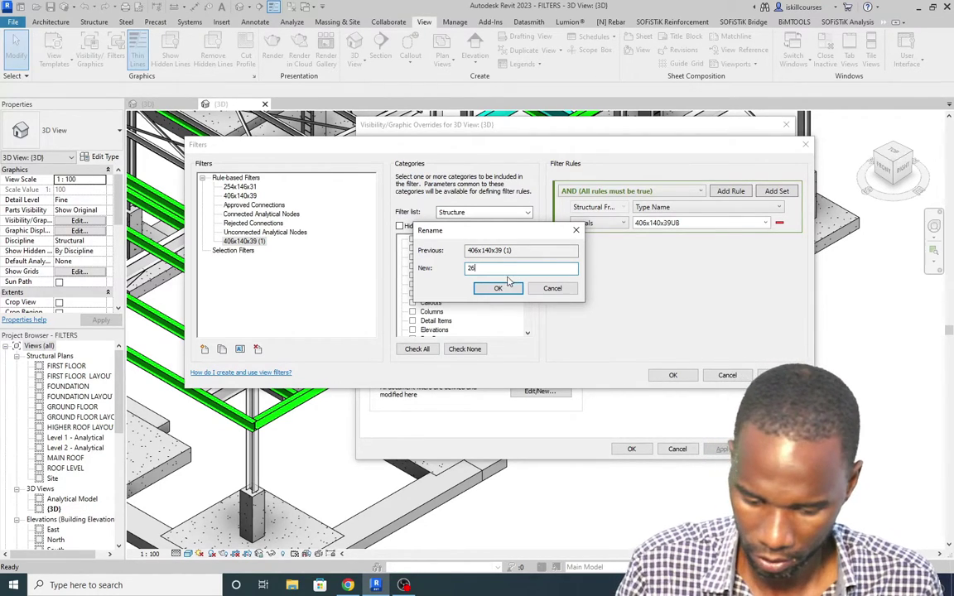
text(00x2)
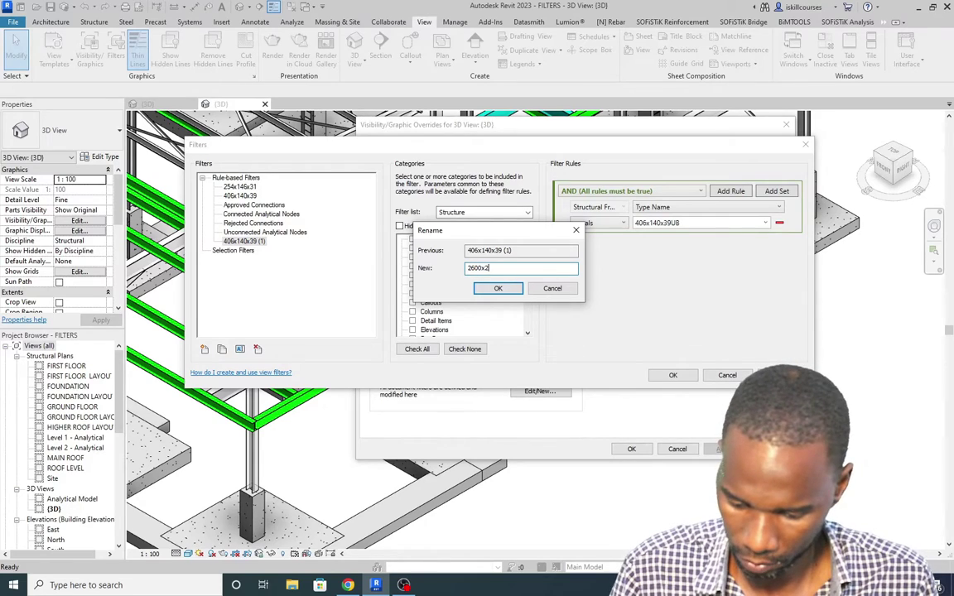
text(600x300)
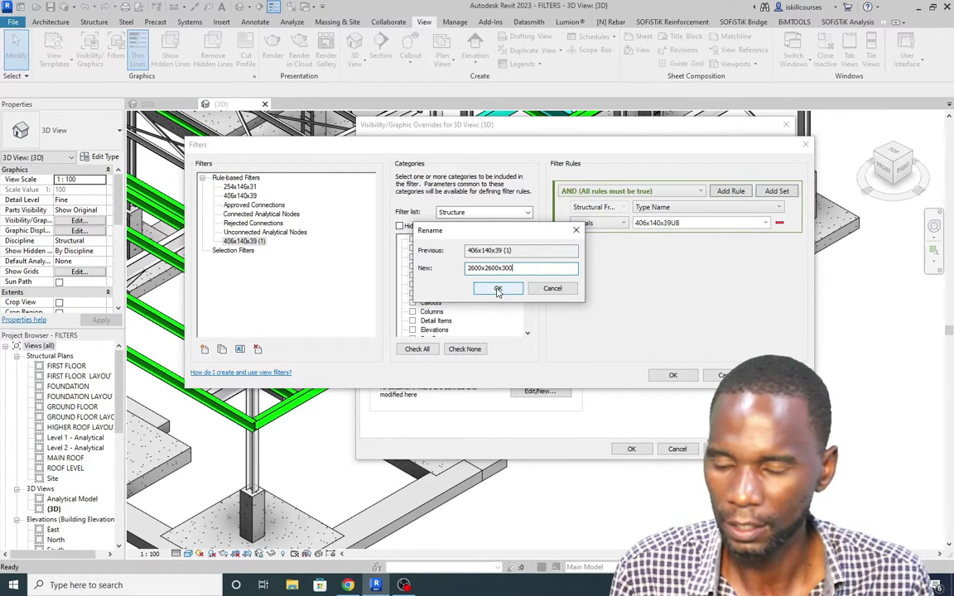
click(498, 289)
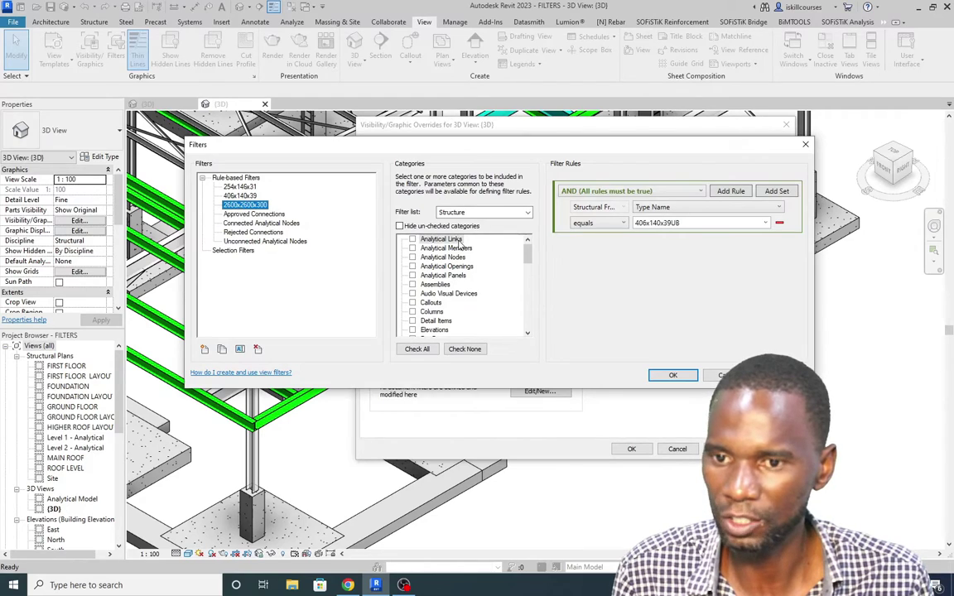
- Tick Structural Framing and Structural Foundations as the filter's categories in the Structure group
click(526, 214)
click(455, 229)
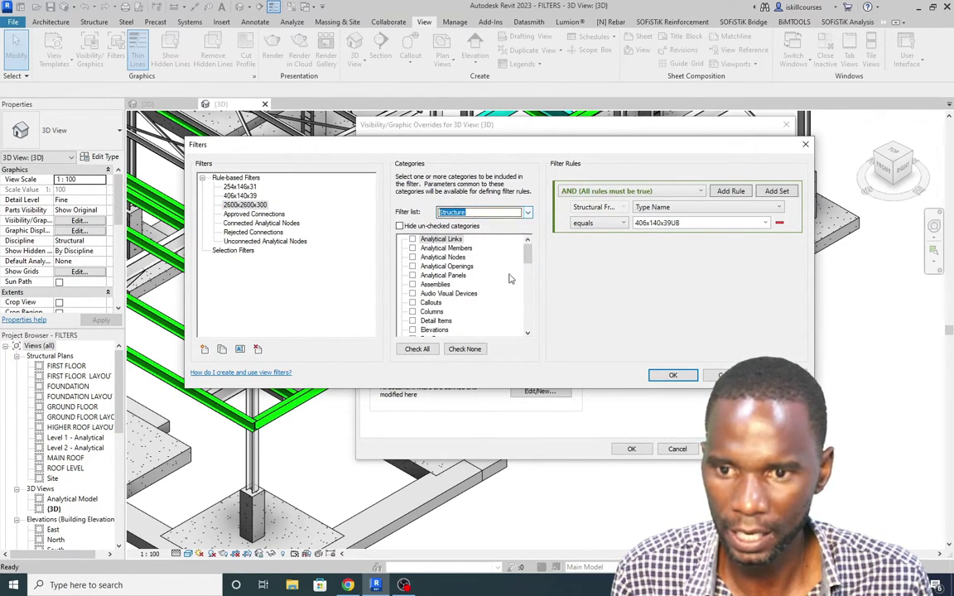
scroll(508, 288, down, 1)
scroll(497, 294, down, 2)
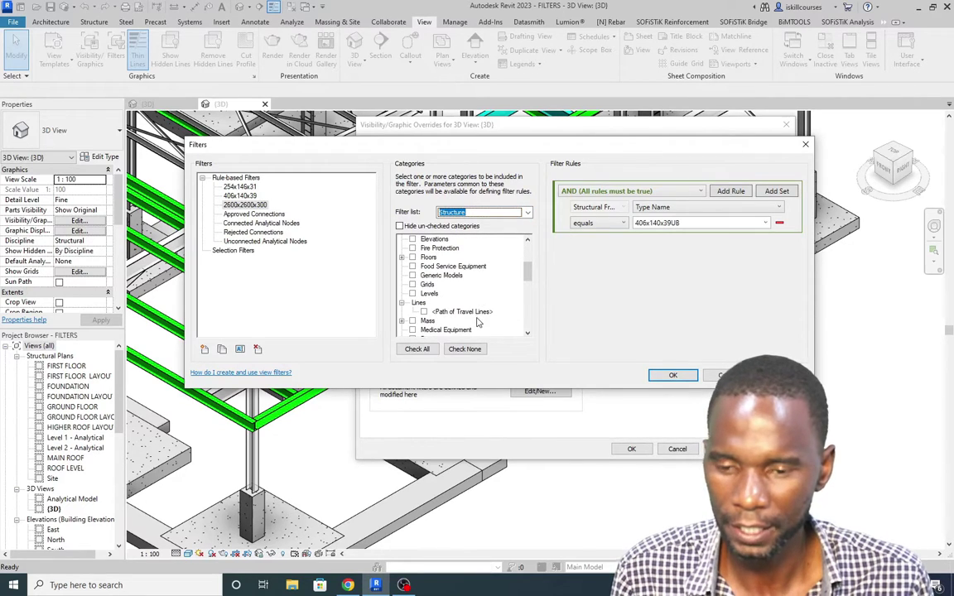
click(440, 248)
scroll(447, 282, down, 2)
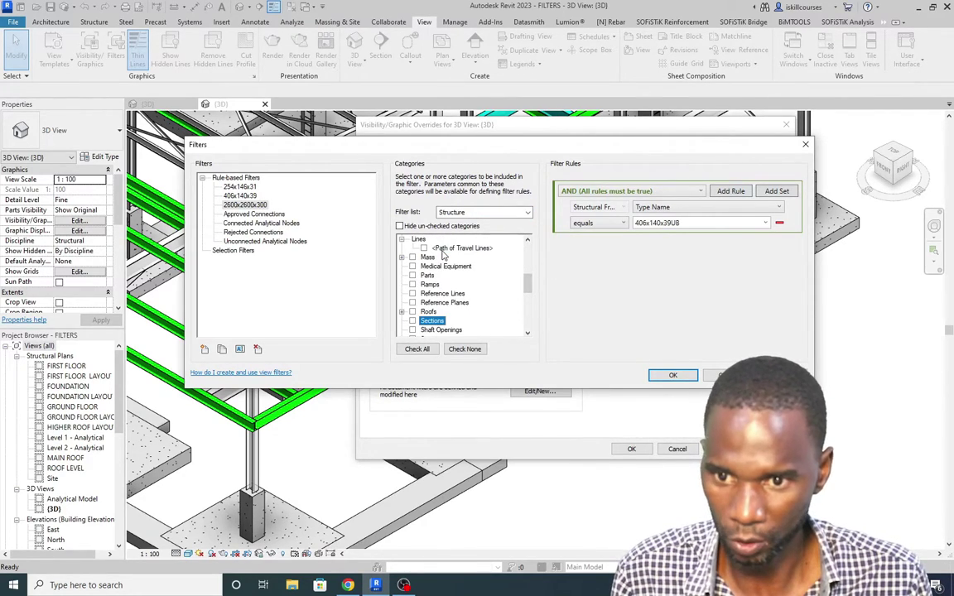
click(435, 301)
scroll(452, 306, down, 2)
scroll(468, 328, down, 1)
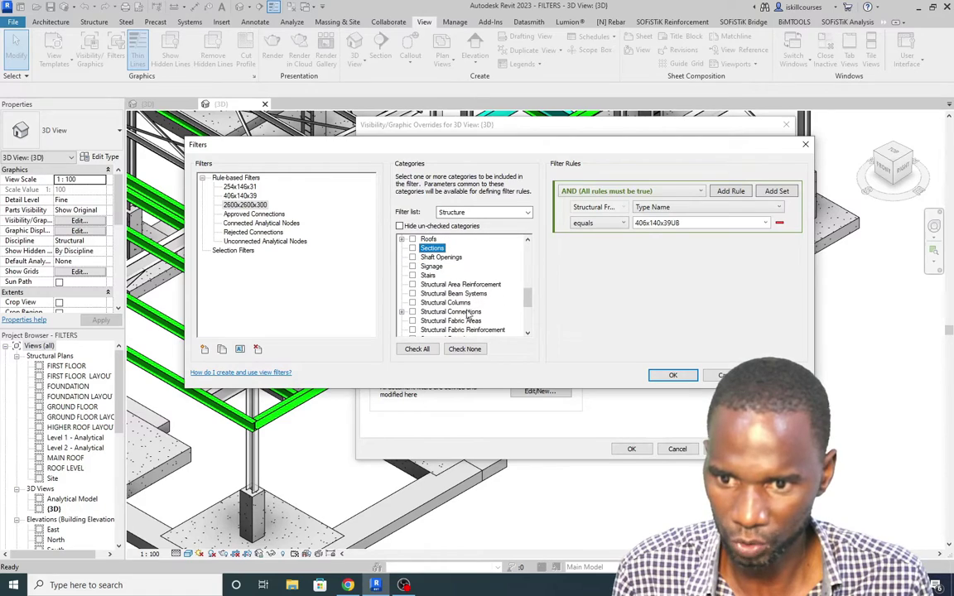
scroll(468, 323, down, 1)
click(412, 329)
scroll(477, 335, down, 1)
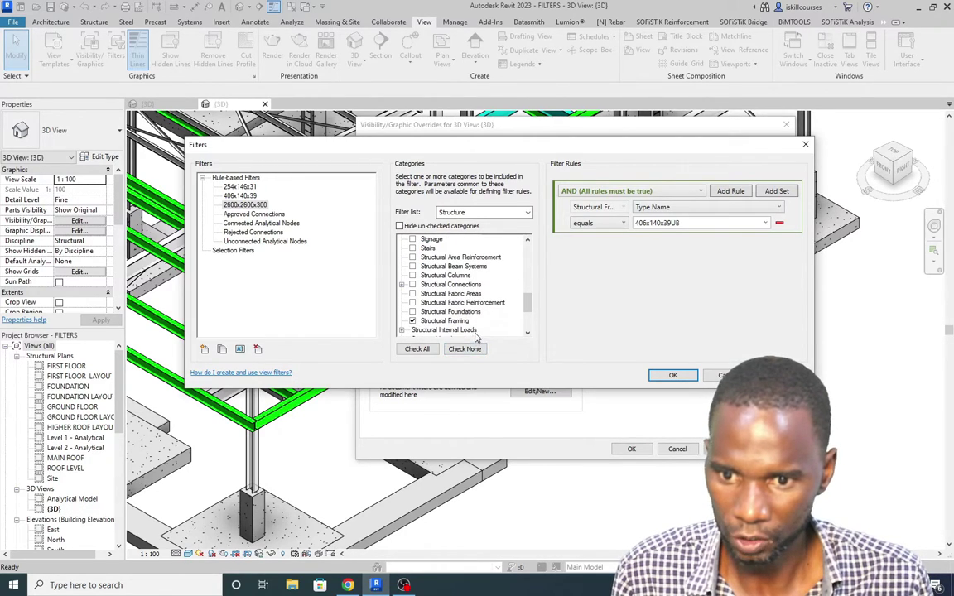
click(412, 311)
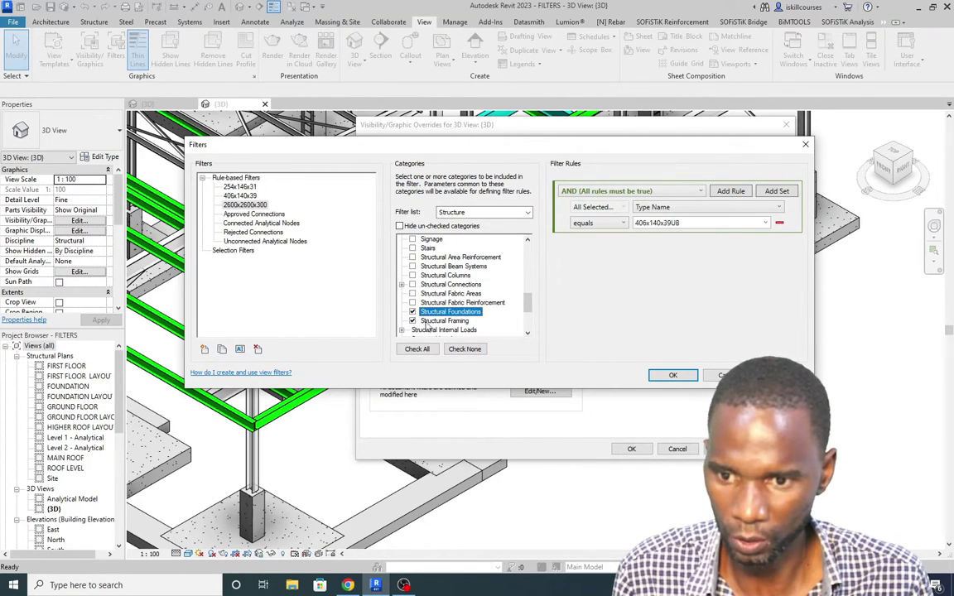
- Keep the rule as Type Name equals while re-checking the framing and foundations categories
click(779, 207)
click(779, 208)
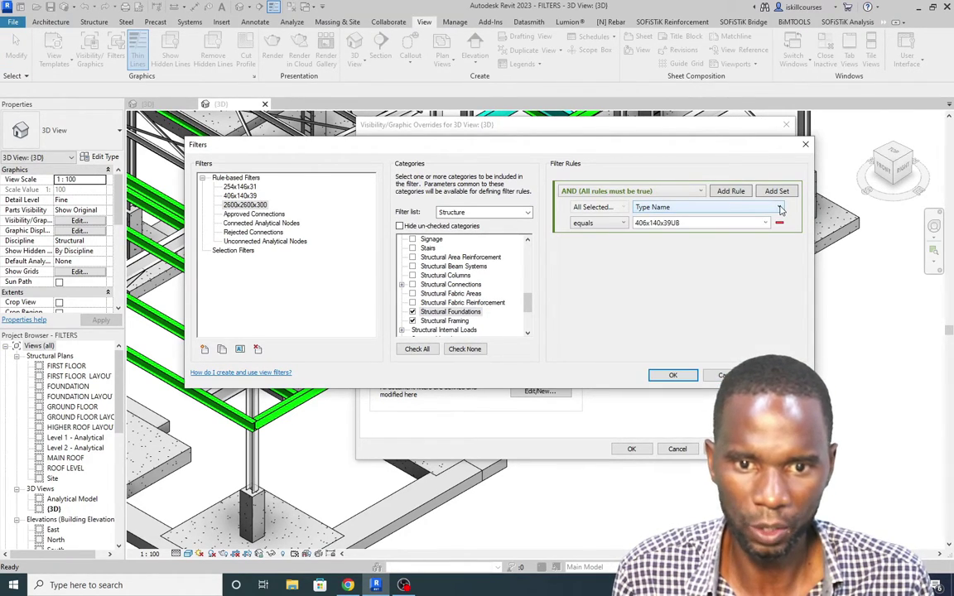
click(623, 223)
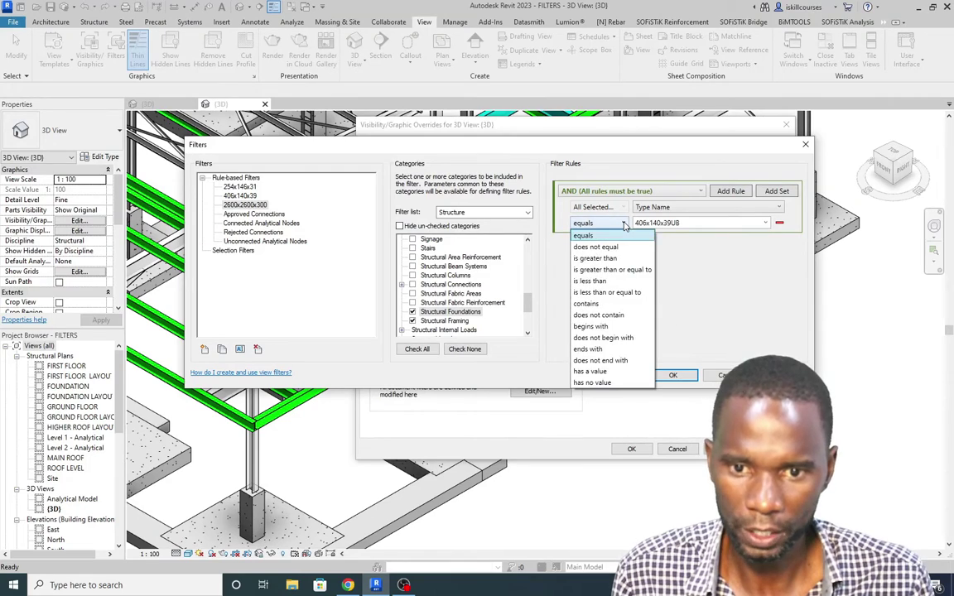
click(625, 226)
click(692, 223)
click(766, 224)
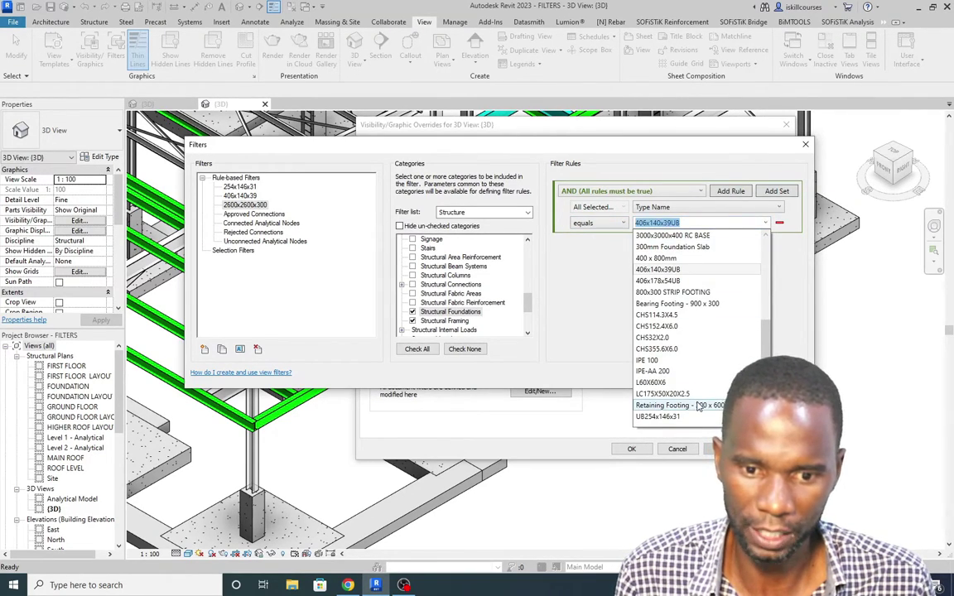
click(689, 200)
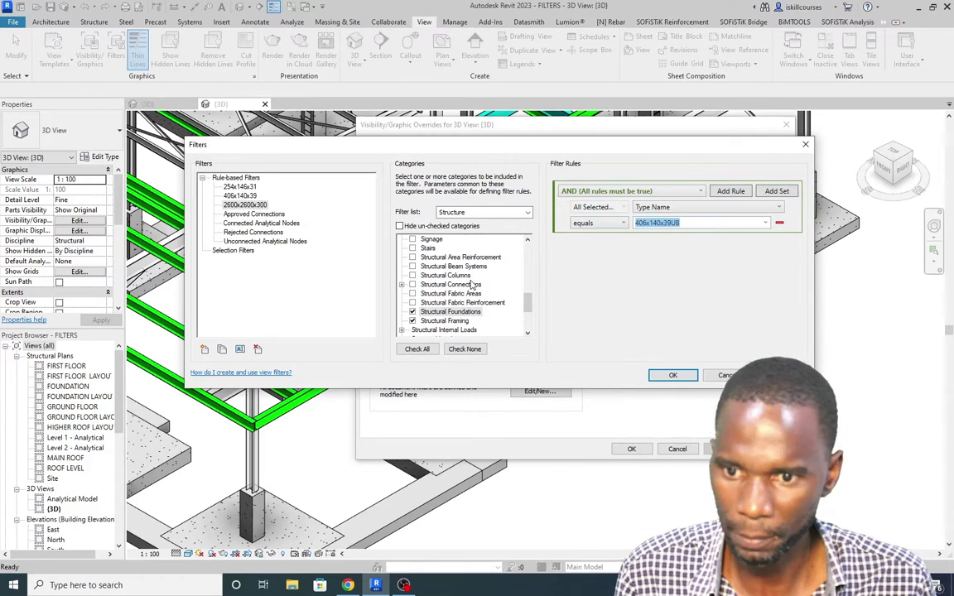
click(412, 320)
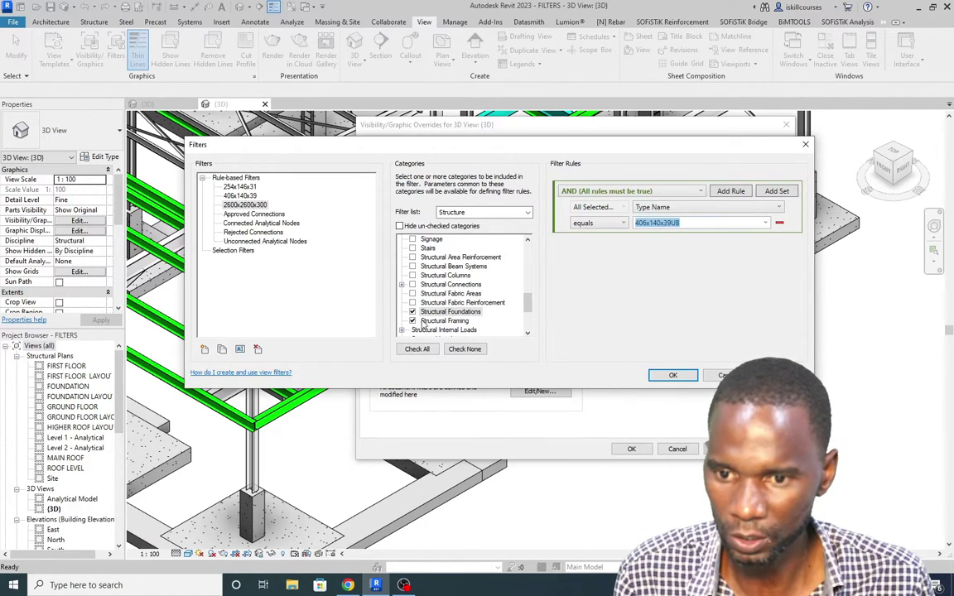
click(422, 313)
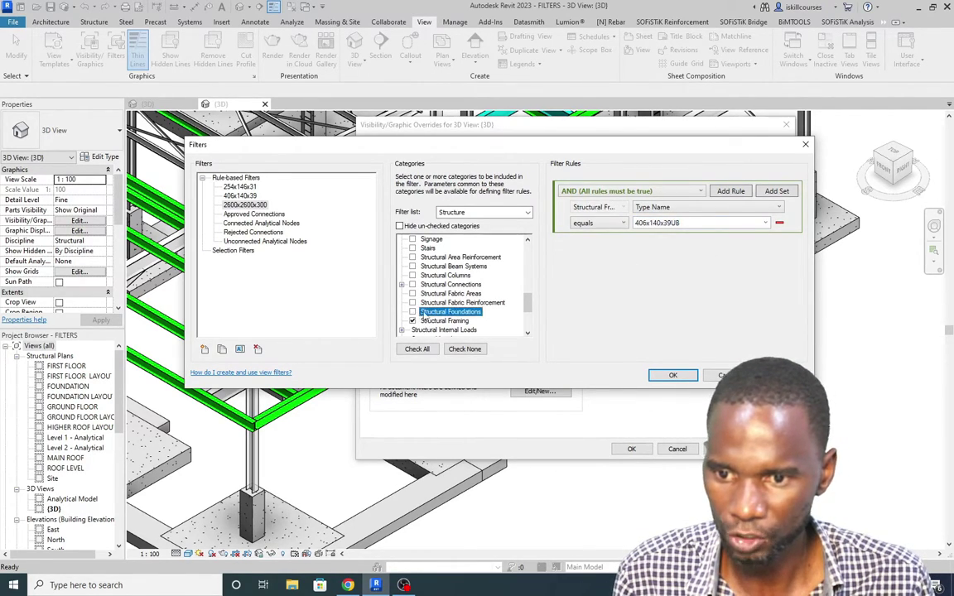
click(765, 223)
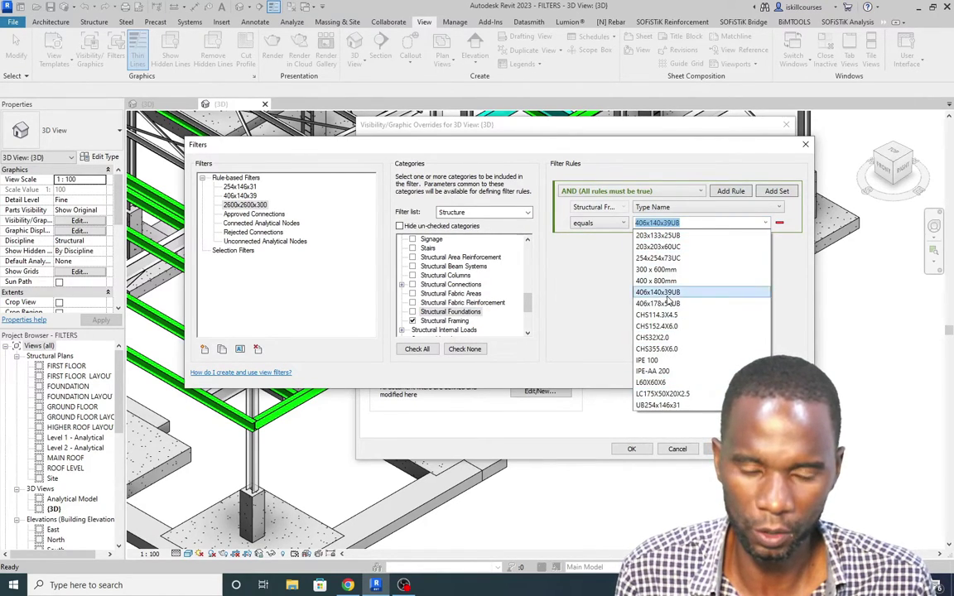
click(412, 320)
click(700, 222)
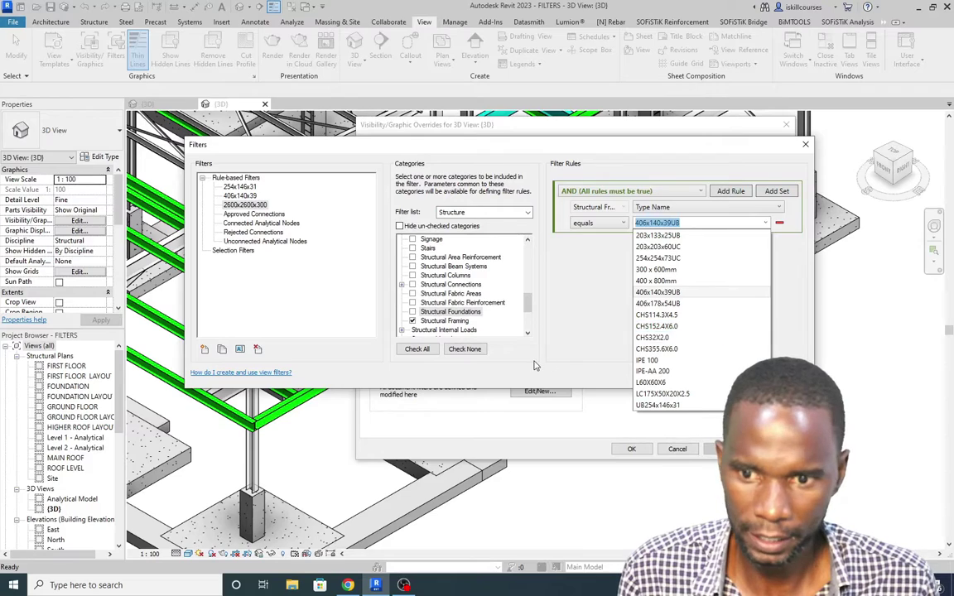
click(413, 321)
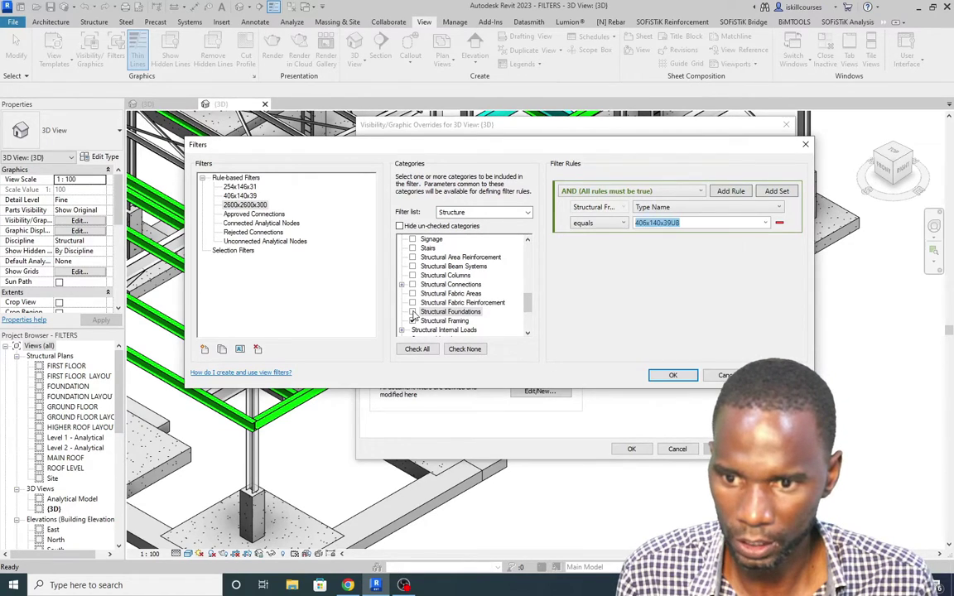
click(412, 321)
click(412, 311)
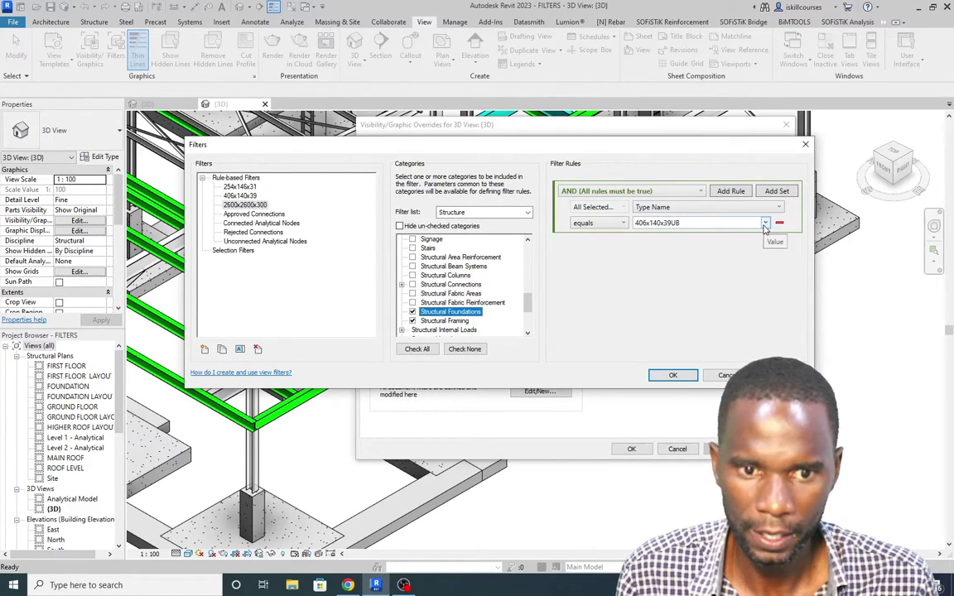
- Set the rule value to 2600x2600x400 RC BASE and save the filter
click(764, 223)
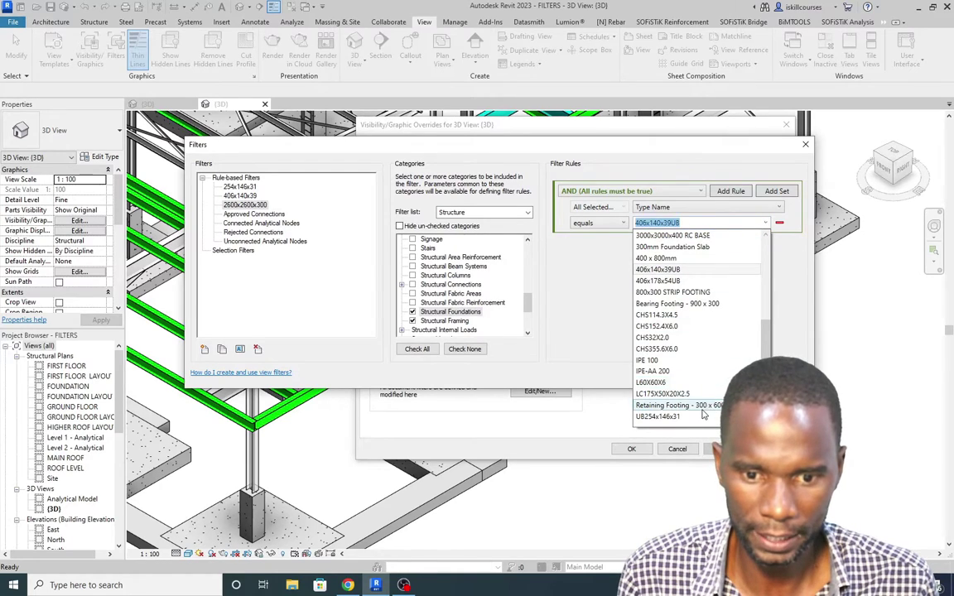
scroll(663, 331, up, 5)
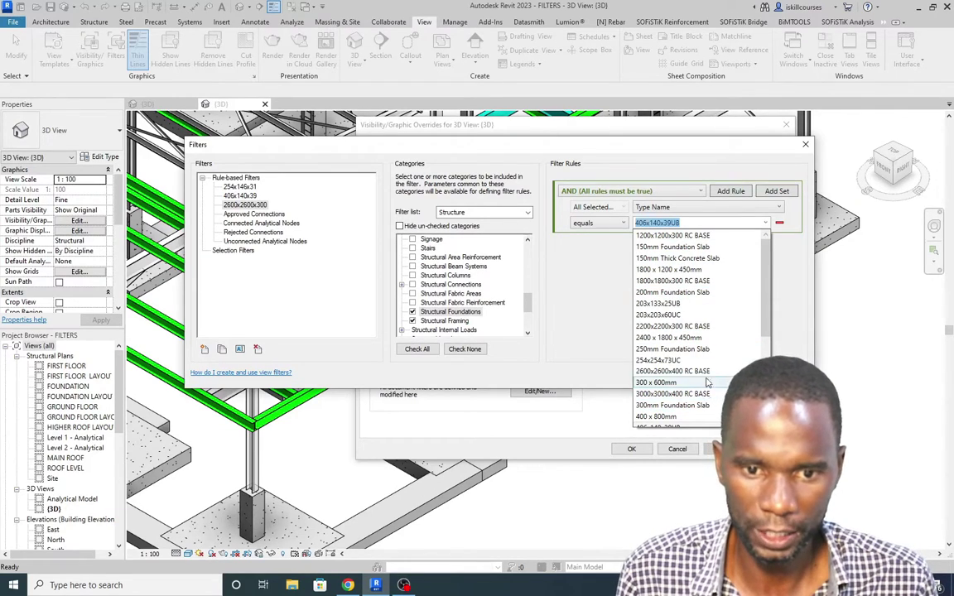
scroll(698, 406, down, 5)
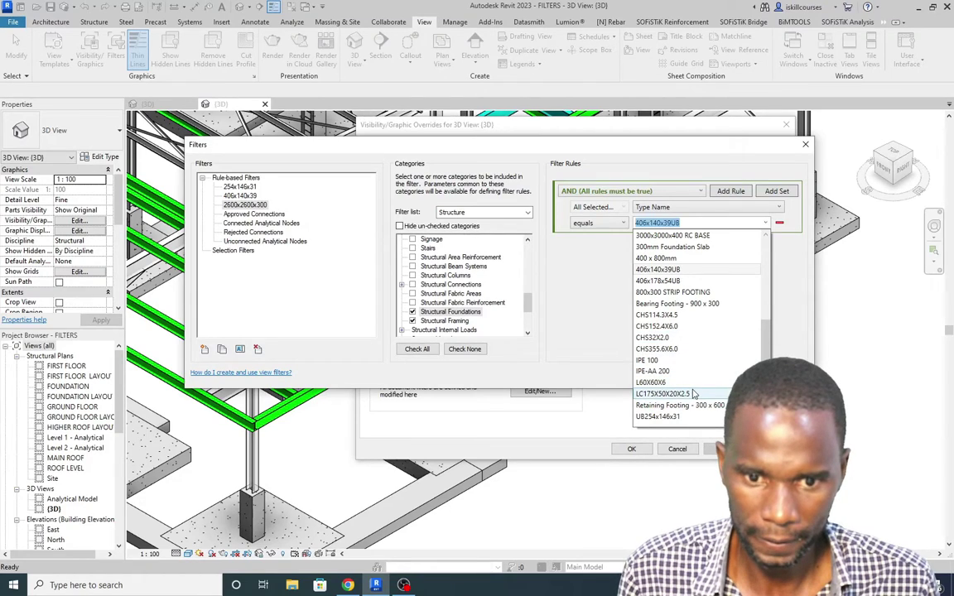
scroll(675, 331, up, 5)
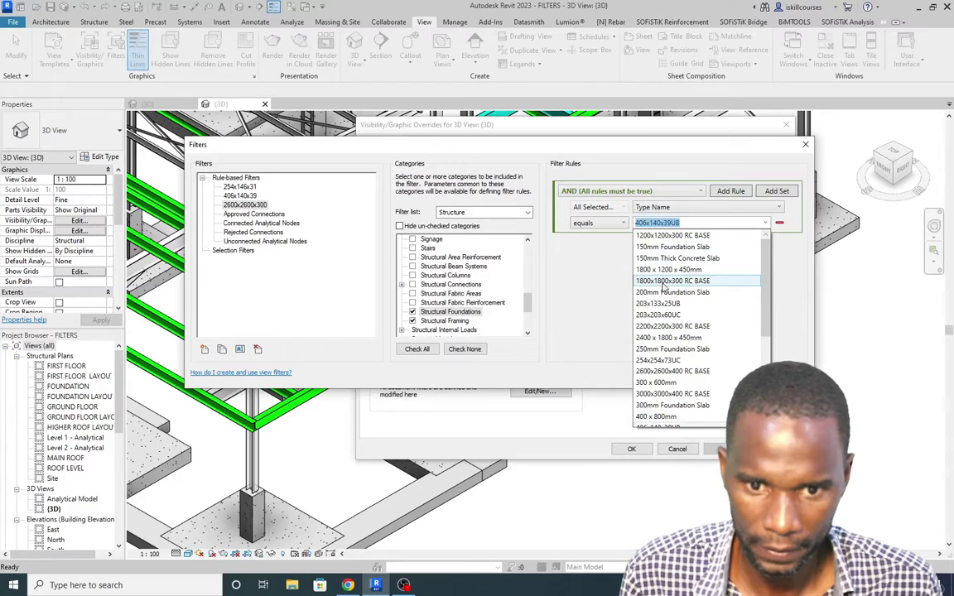
click(692, 373)
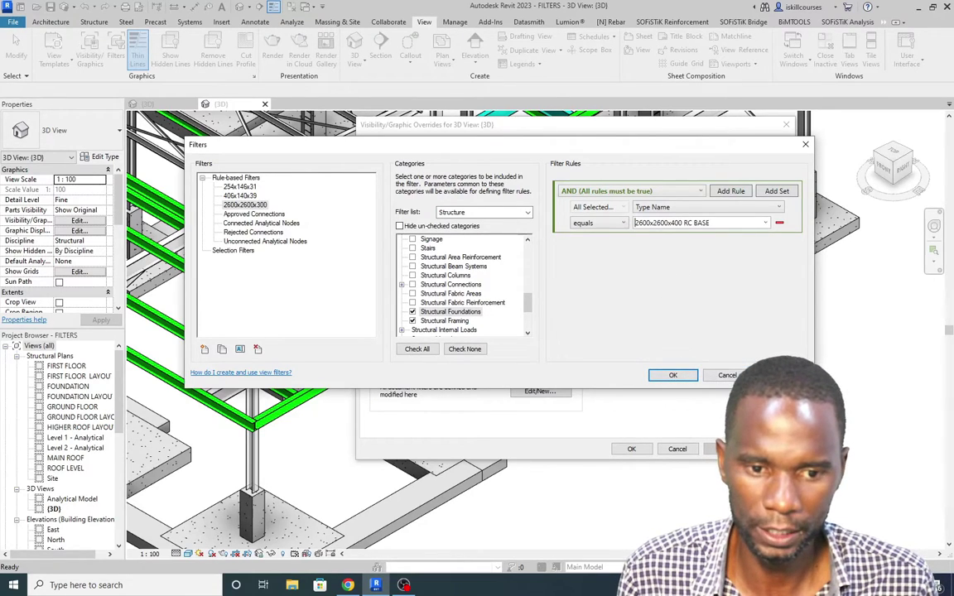
click(672, 376)
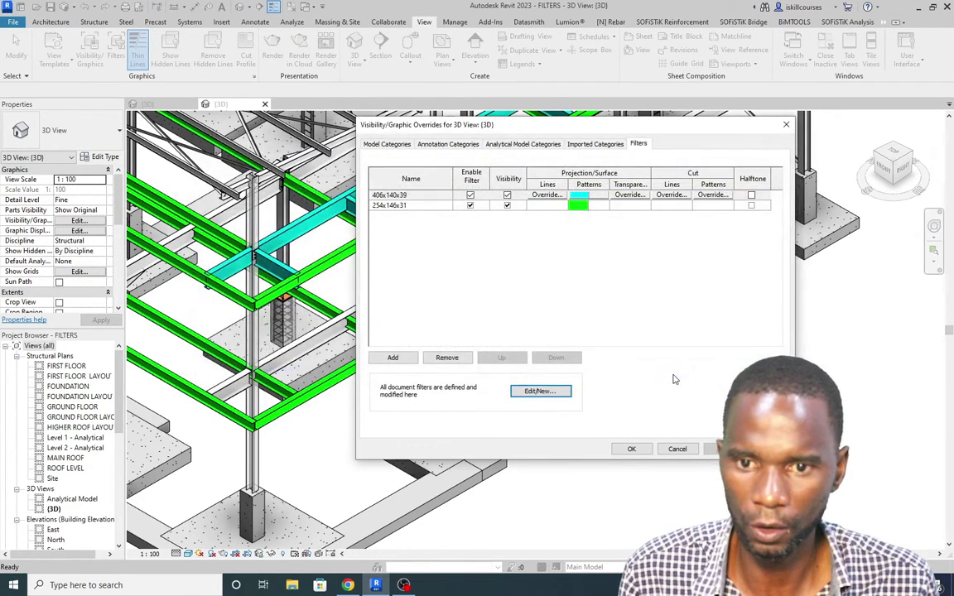
- Add the 2600x2600x300 filter to the 3D view's filter list
click(391, 358)
click(458, 247)
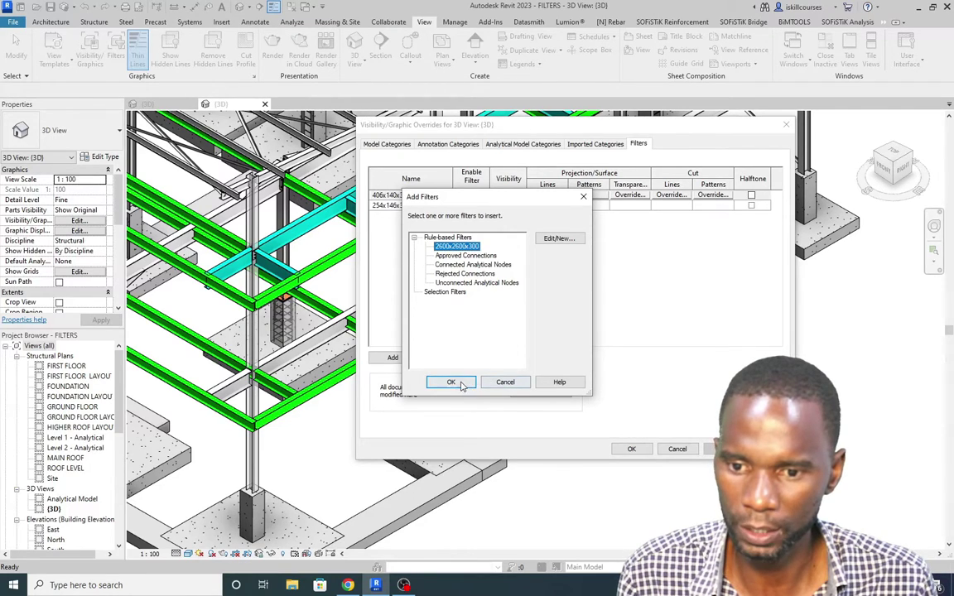
click(452, 382)
- Give the 2600x2600x300 filter a yellow solid fill surface pattern and apply the overrides
click(586, 205)
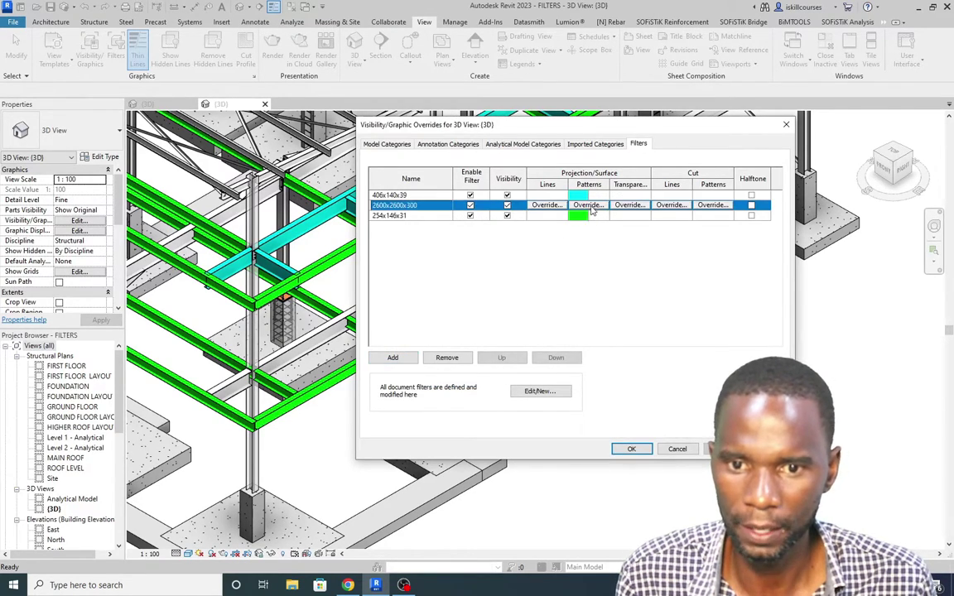
click(586, 205)
click(640, 255)
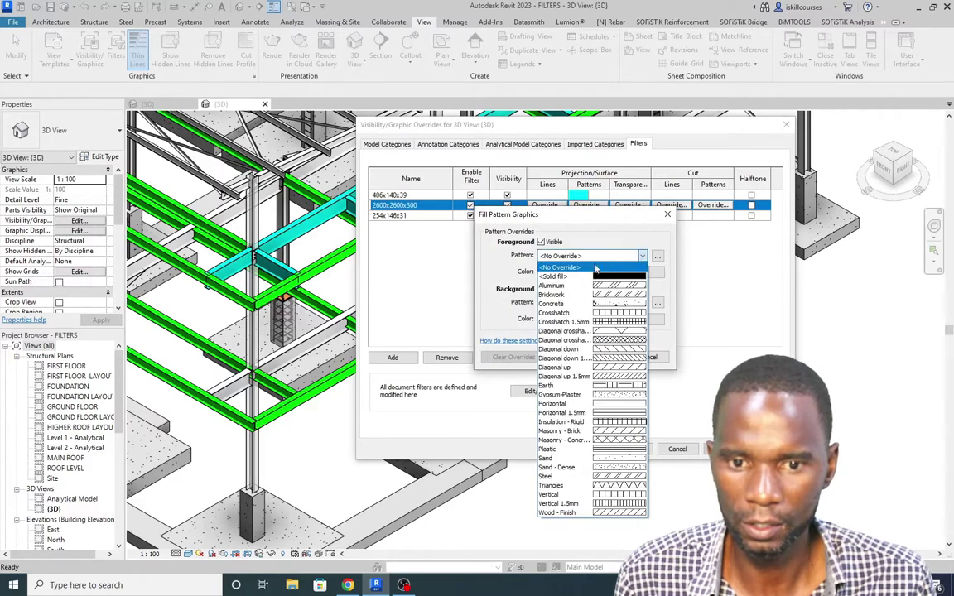
click(602, 273)
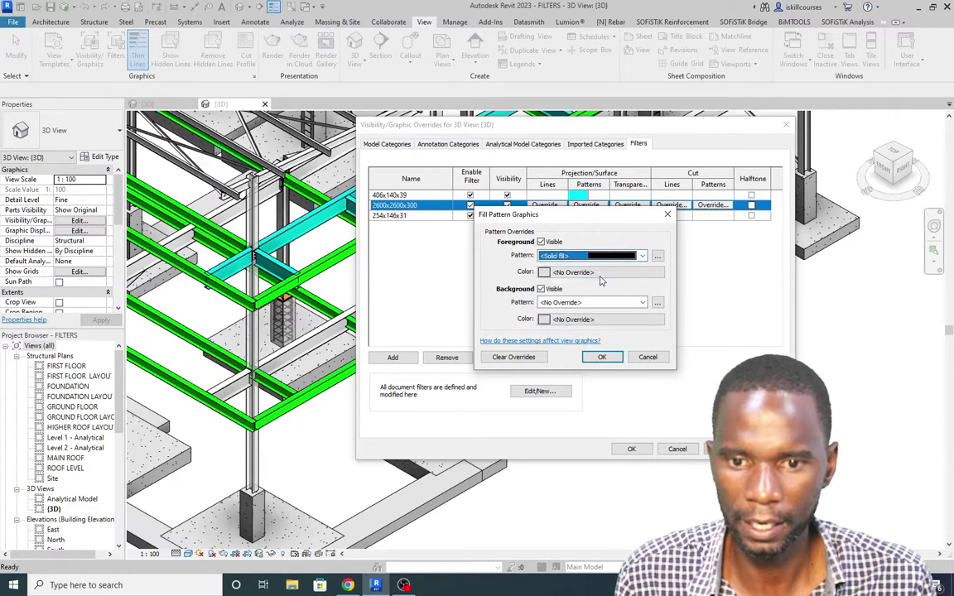
click(549, 273)
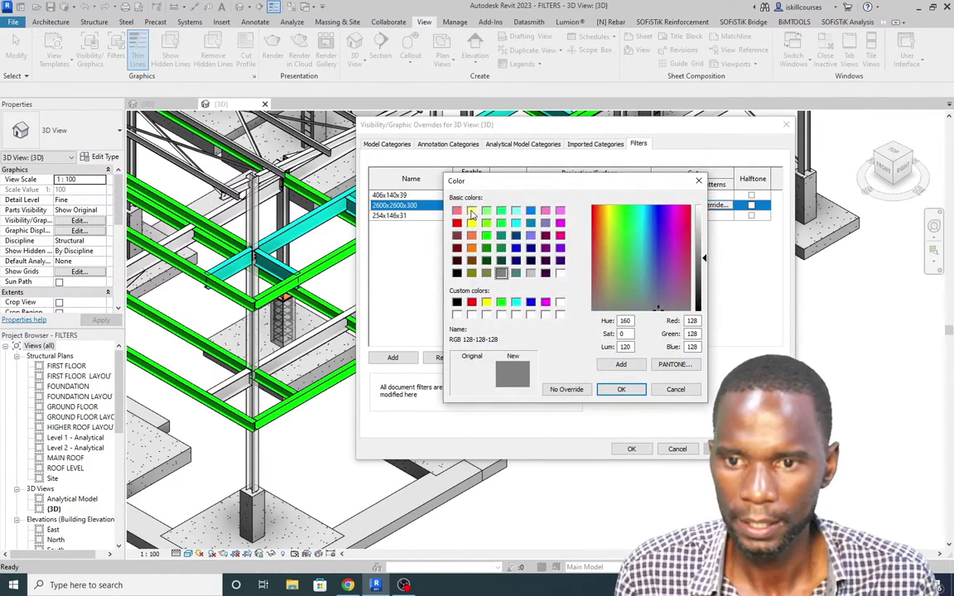
click(472, 214)
click(620, 388)
click(607, 357)
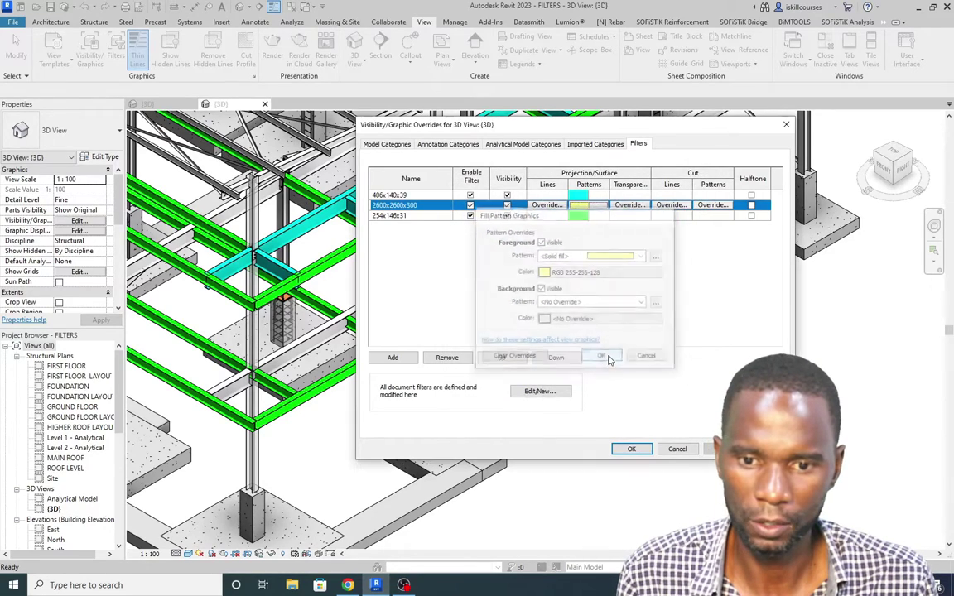
click(631, 449)
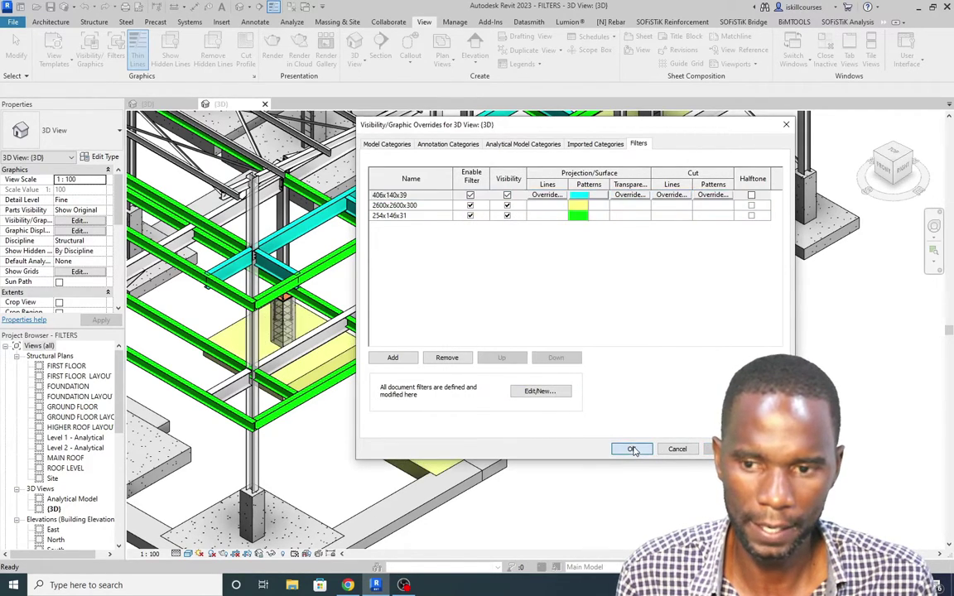
scroll(617, 362, down, 6)
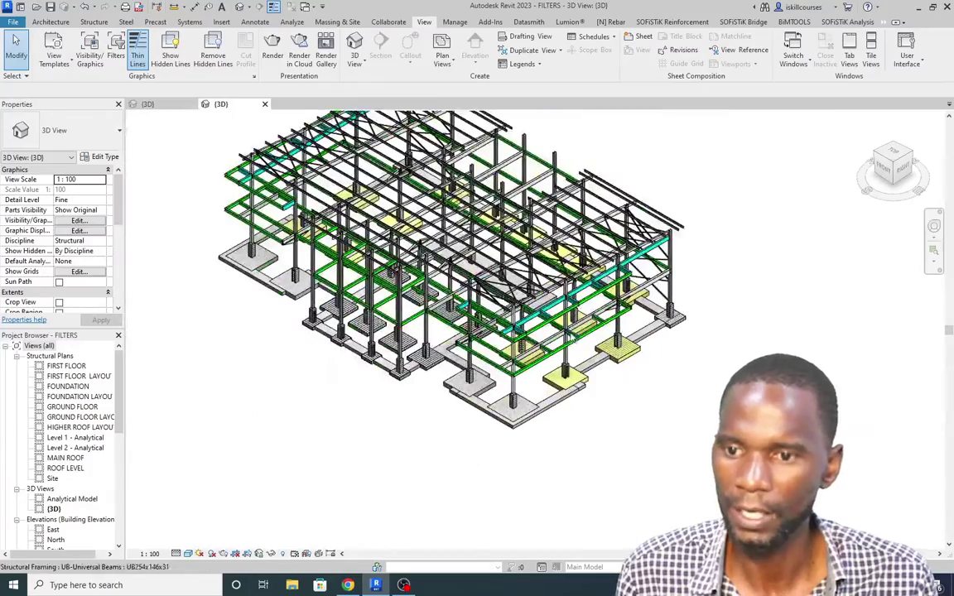
- Orbit the model and open a floor beam's By Element graphic overrides, cancelling them unchanged
scroll(558, 358, up, 6)
scroll(723, 347, down, 3)
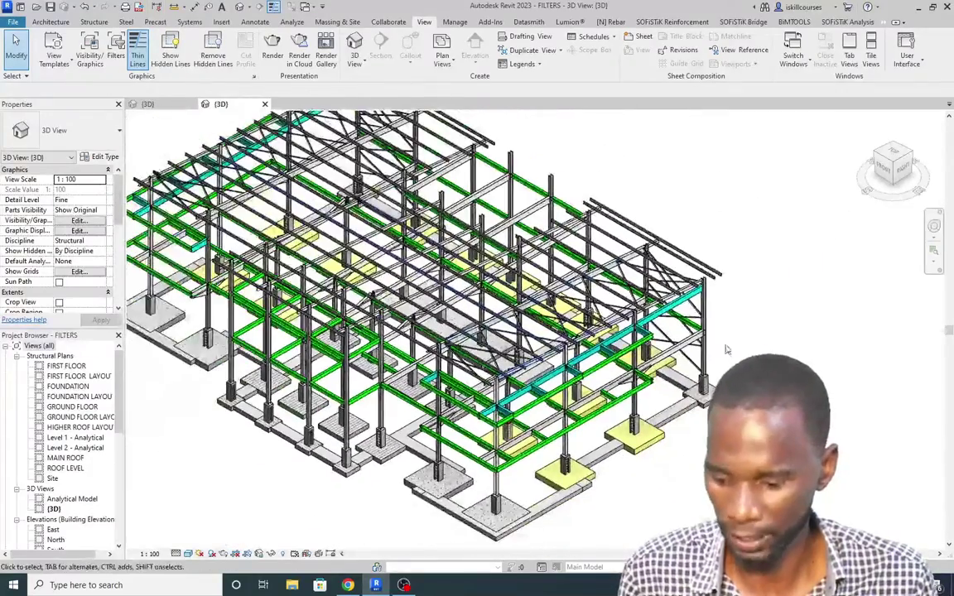
shift+middle_drag(724, 347, 745, 305)
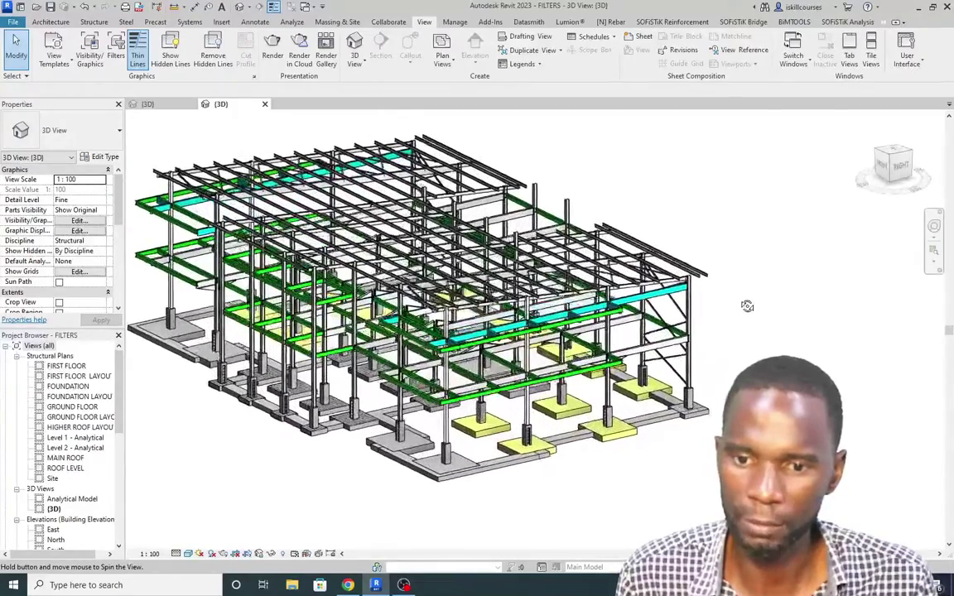
scroll(573, 311, up, 5)
scroll(573, 310, down, 1)
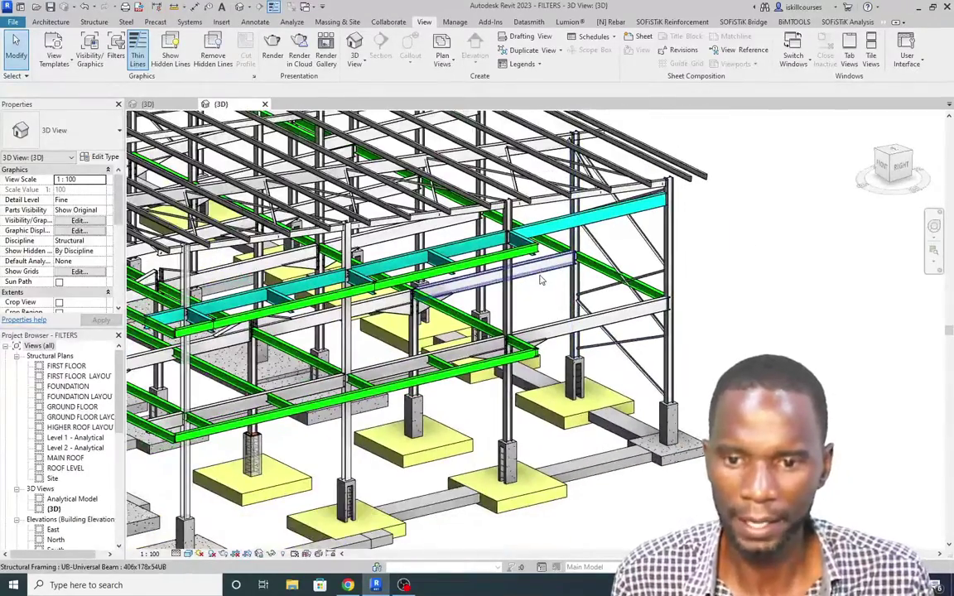
click(540, 280)
right_click(540, 280)
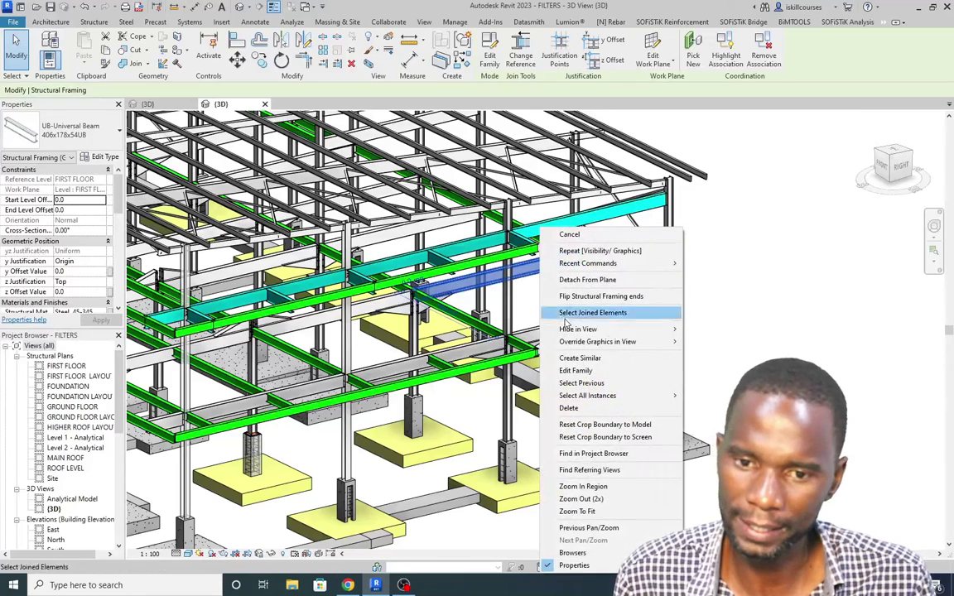
click(717, 342)
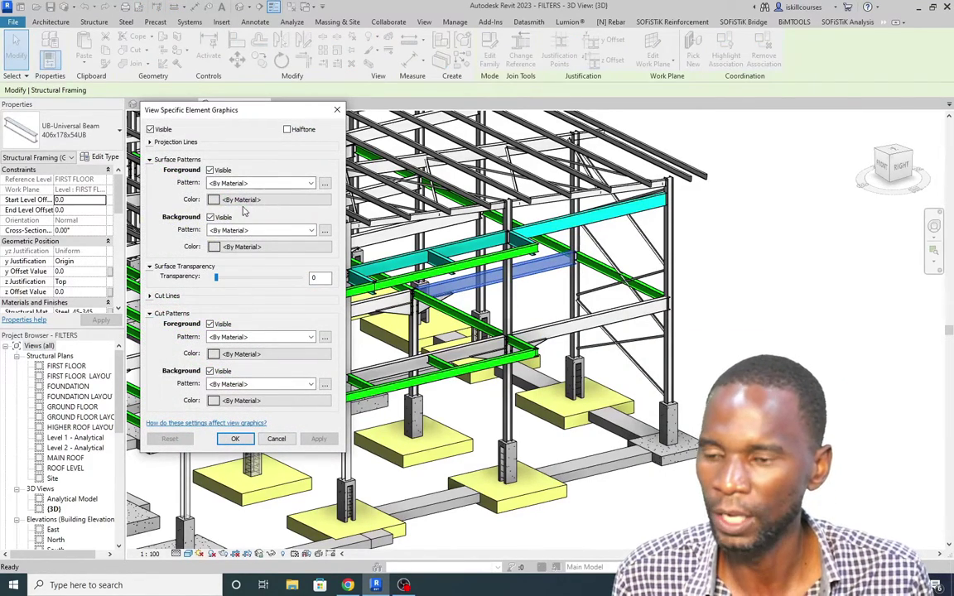
click(337, 110)
scroll(431, 281, down, 3)
key(Escape)
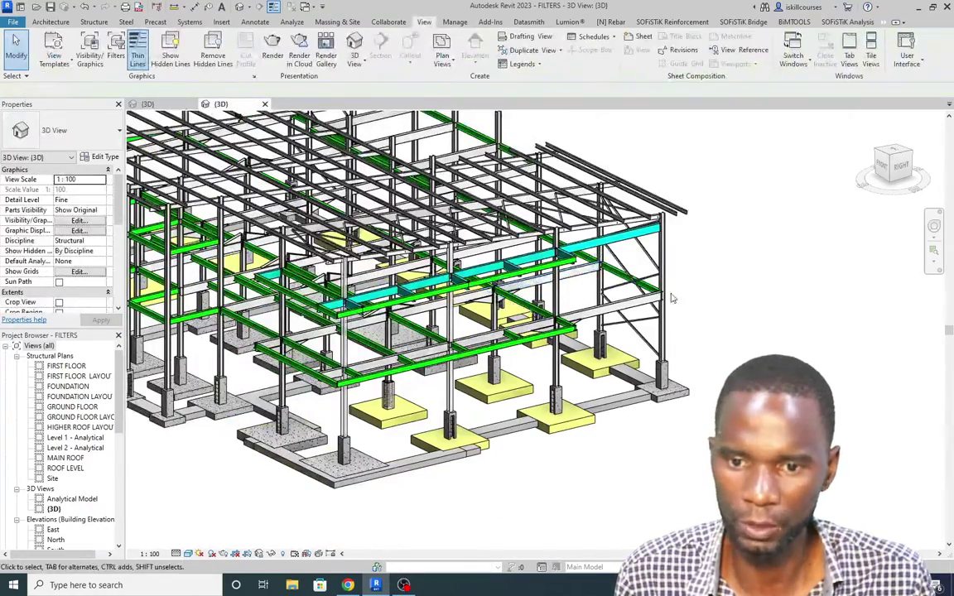
scroll(537, 334, up, 5)
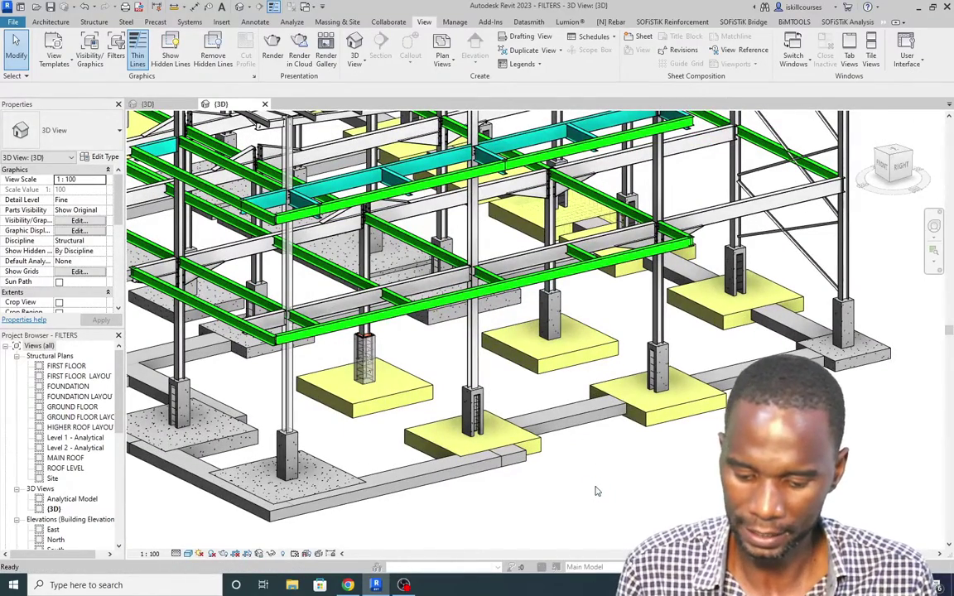
- Show the view's filter overrides listing 406x140x39, 2600x2600x300 and 254x146x31
key(v)
key(g)
click(637, 144)
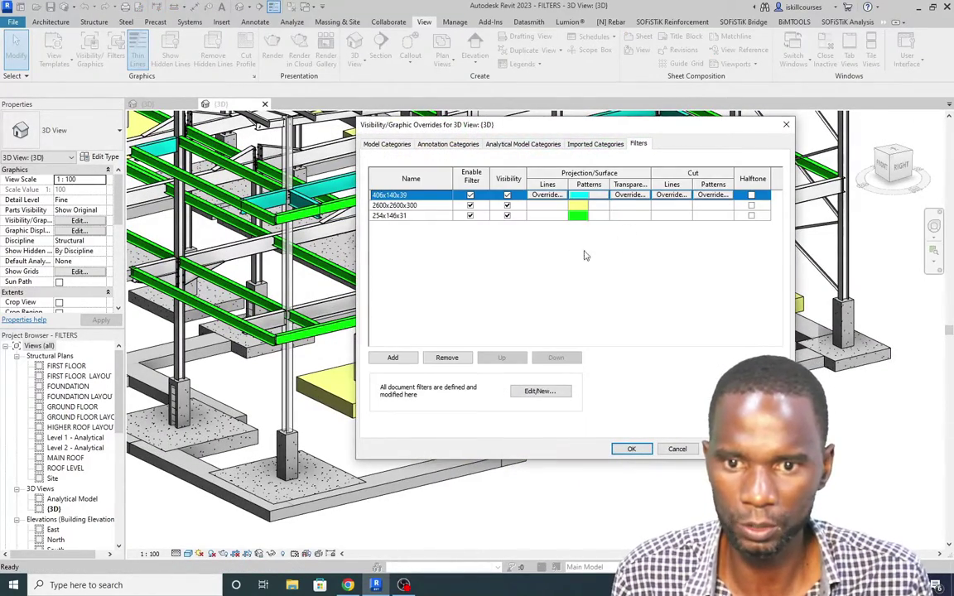
- Turn off visibility for the 2600x2600x300 filter, apply it, and zoom to inspect the rebar cages
click(507, 206)
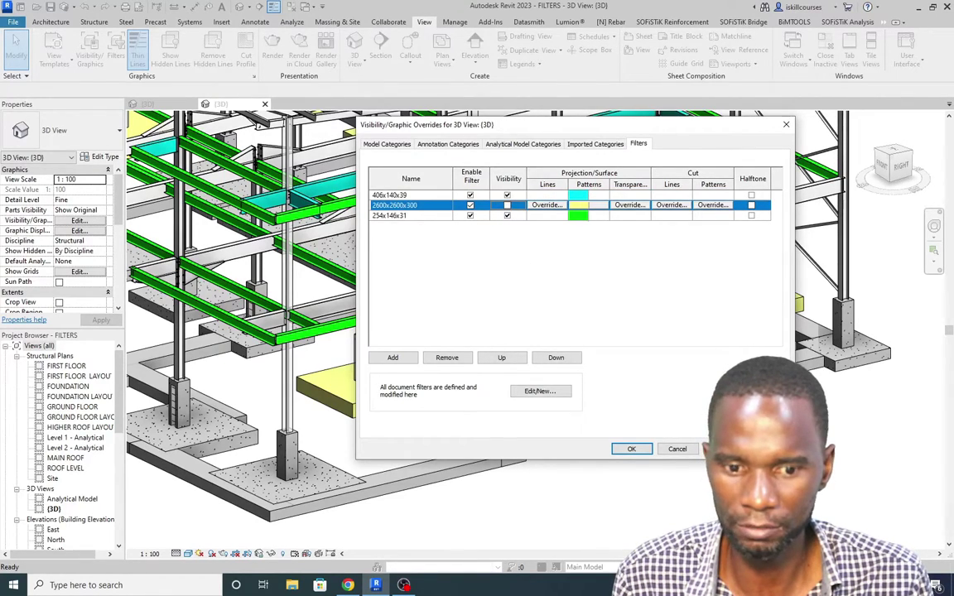
click(411, 194)
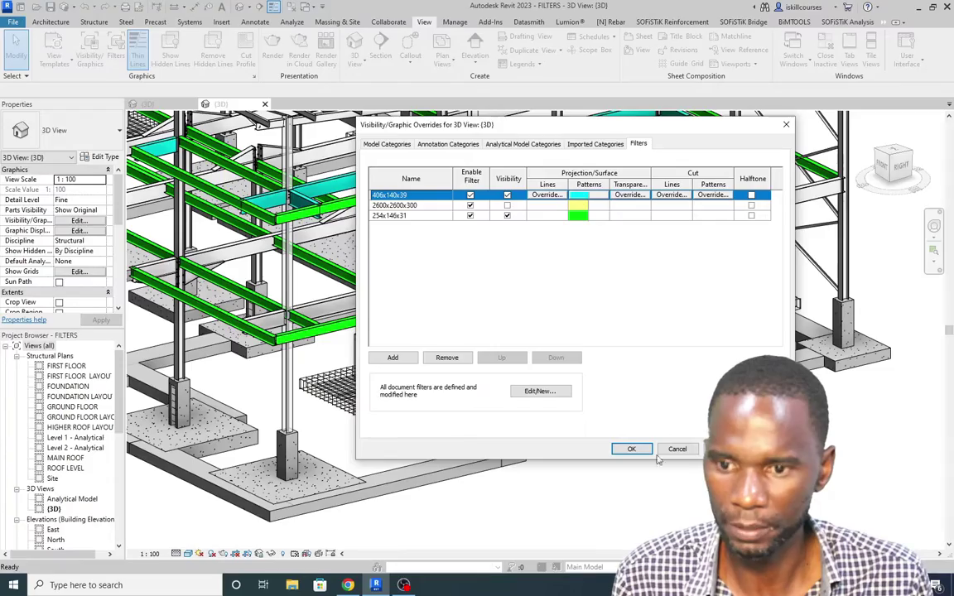
click(630, 448)
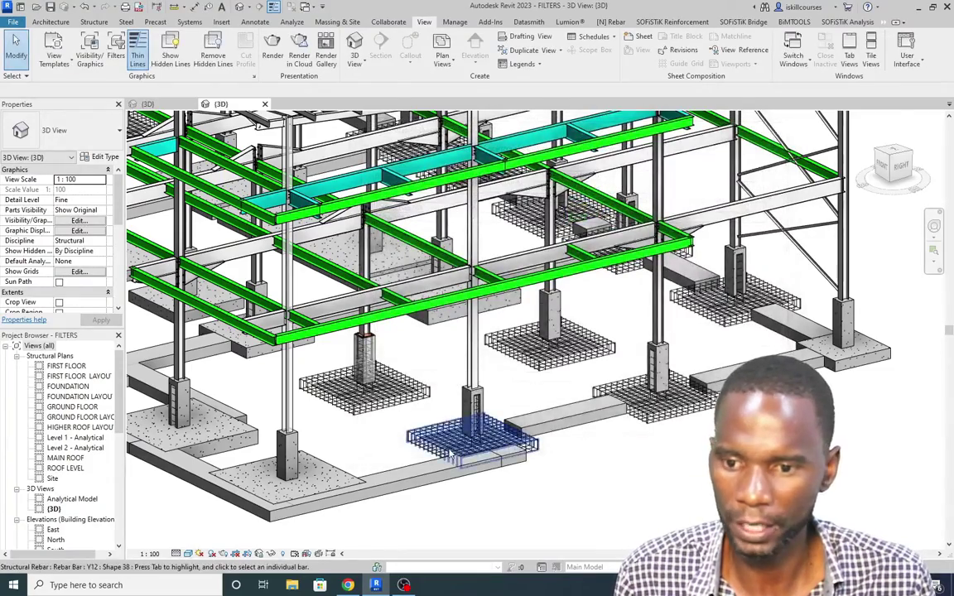
scroll(587, 349, up, 5)
scroll(586, 348, down, 7)
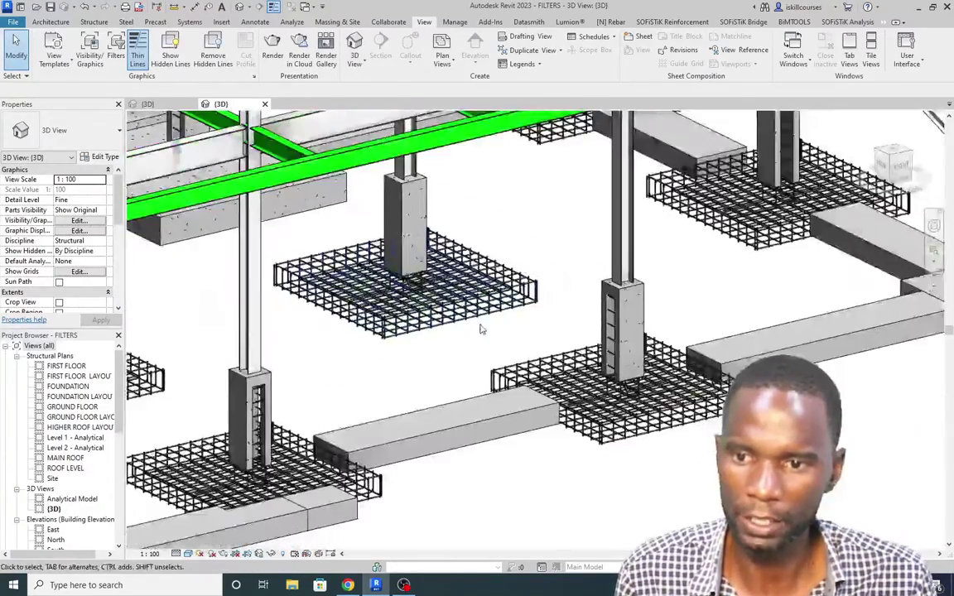
scroll(603, 359, up, 7)
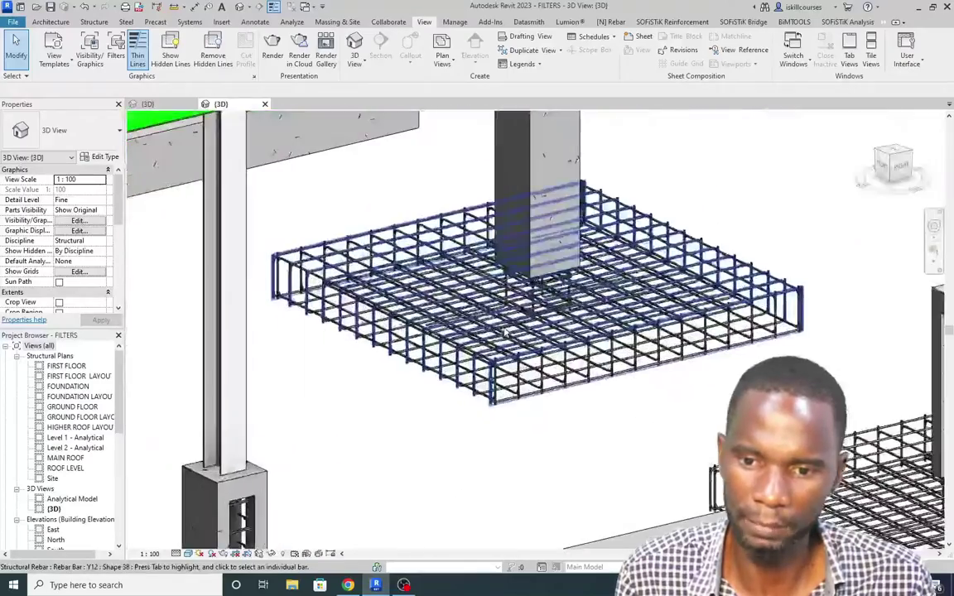
scroll(538, 406, down, 6)
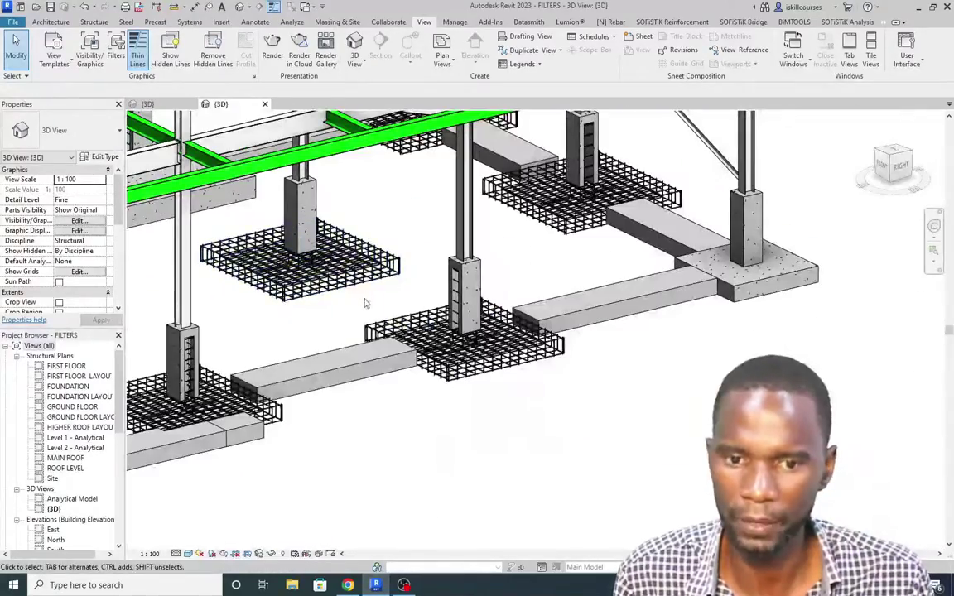
scroll(538, 407, up, 2)
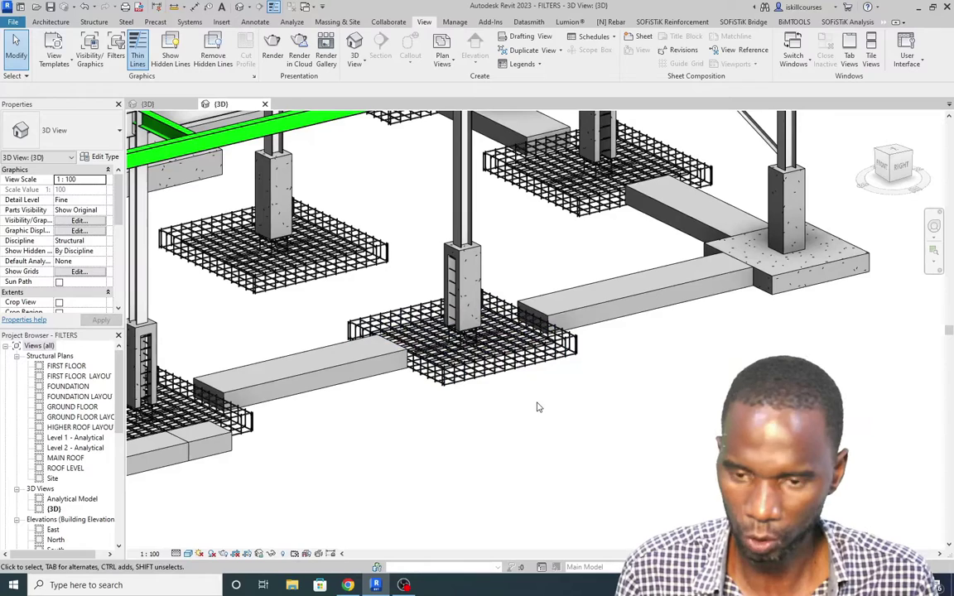
- Reopen the view's filter overrides and make the 2600x2600x300 filter visible again
key(v)
key(g)
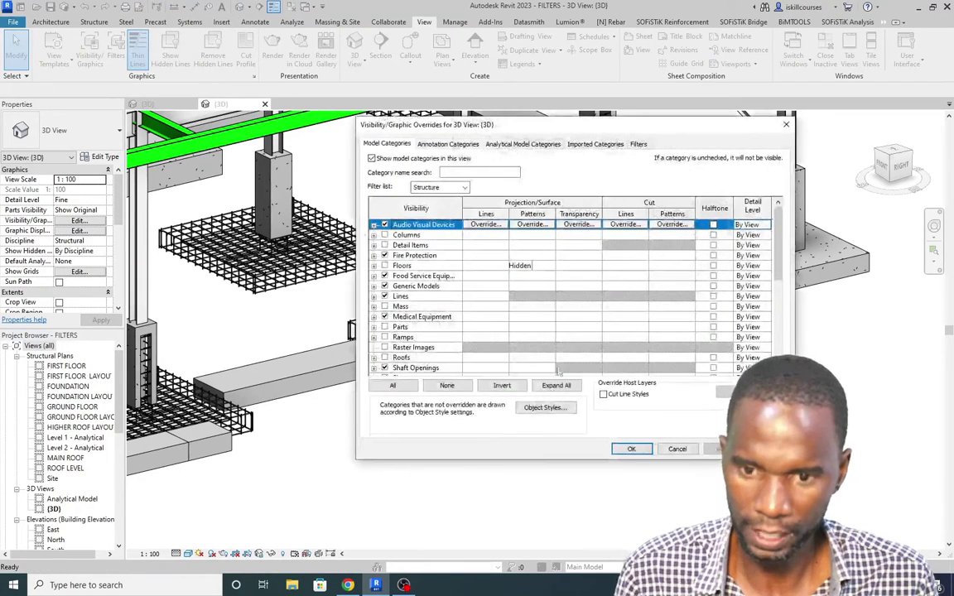
click(639, 144)
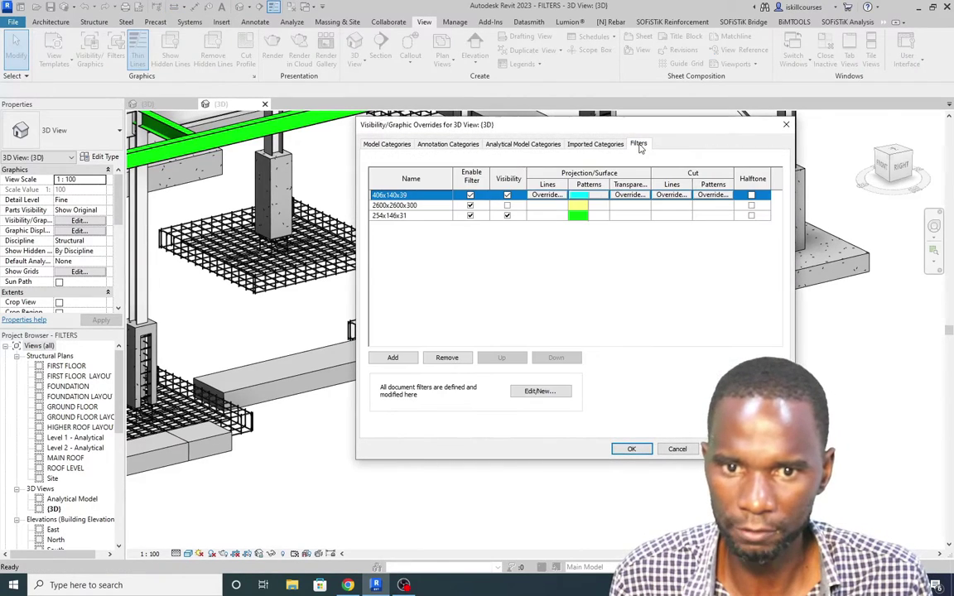
click(507, 205)
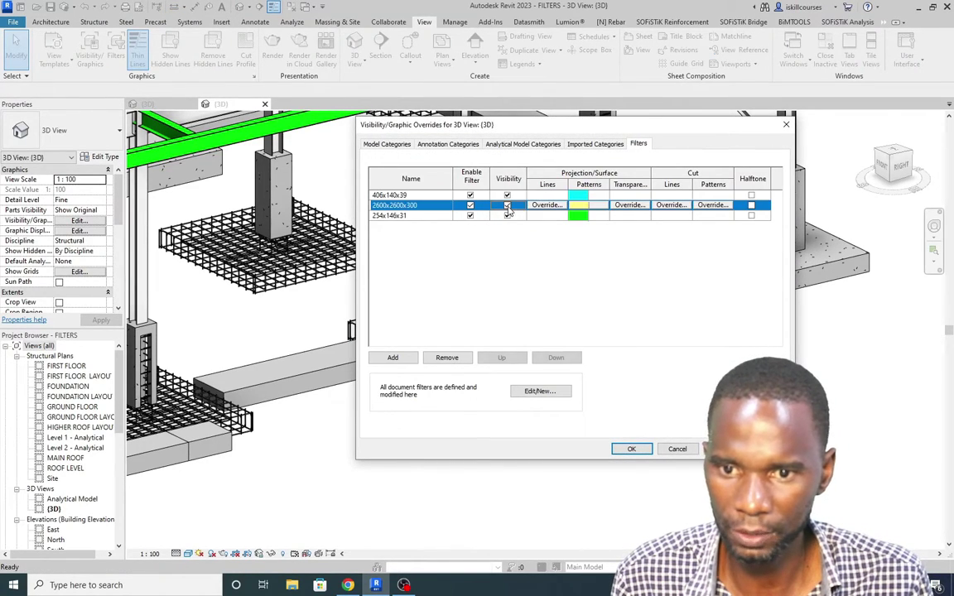
- Set the 2600x2600x300 surface transparency to 56 and apply it to the 3D view
click(631, 206)
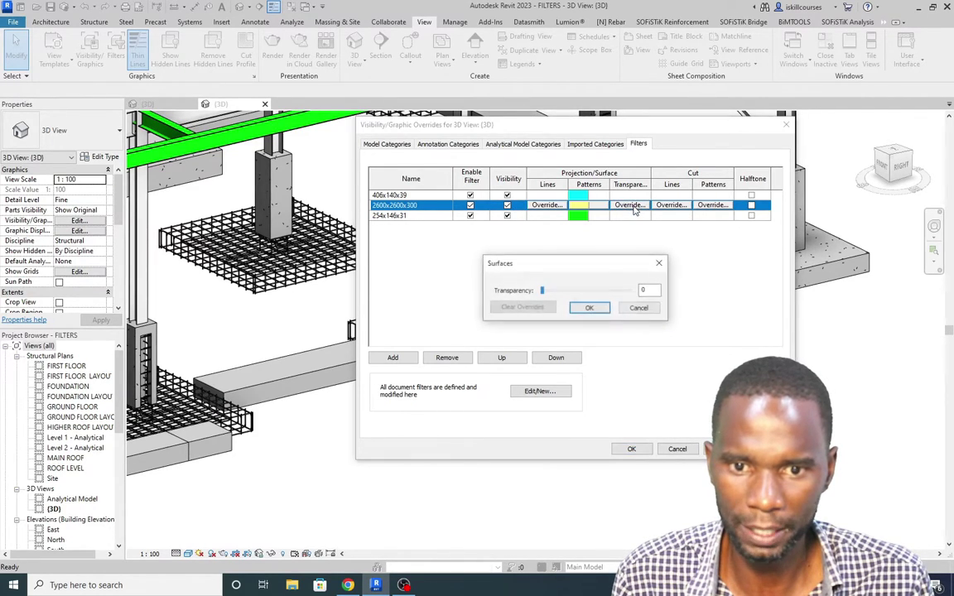
drag(542, 291, 593, 292)
click(589, 308)
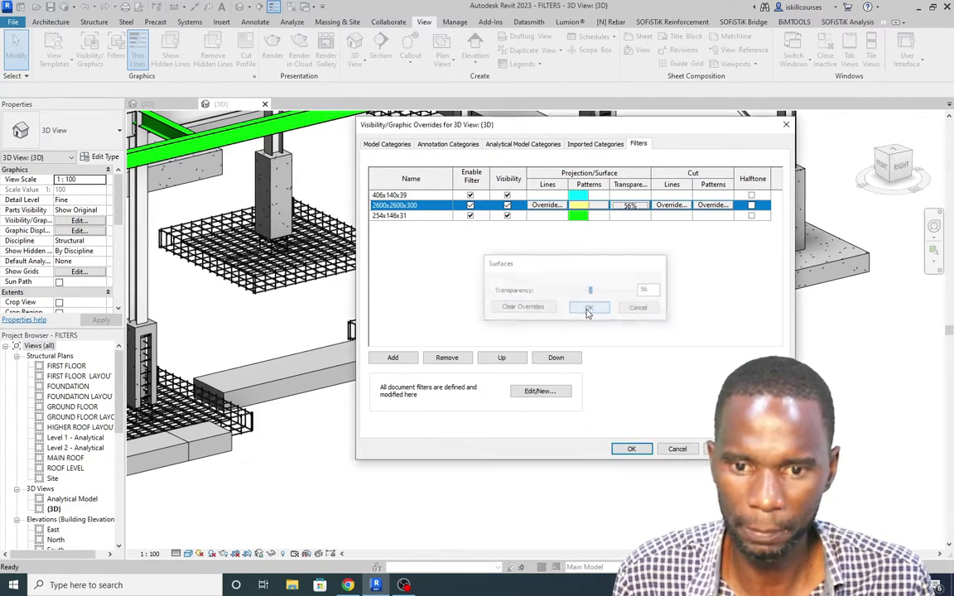
click(391, 195)
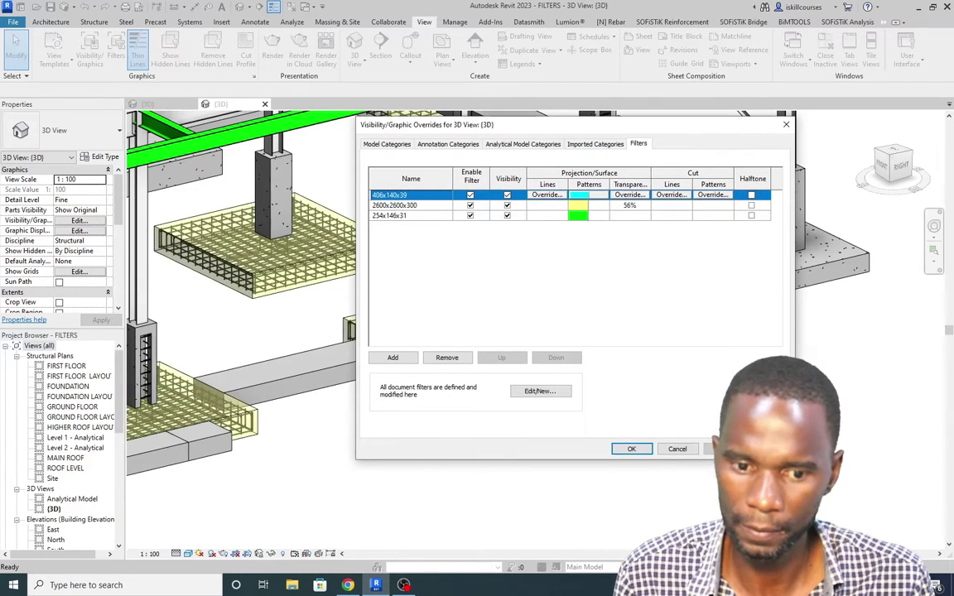
click(632, 449)
scroll(457, 408, up, 5)
scroll(456, 407, down, 10)
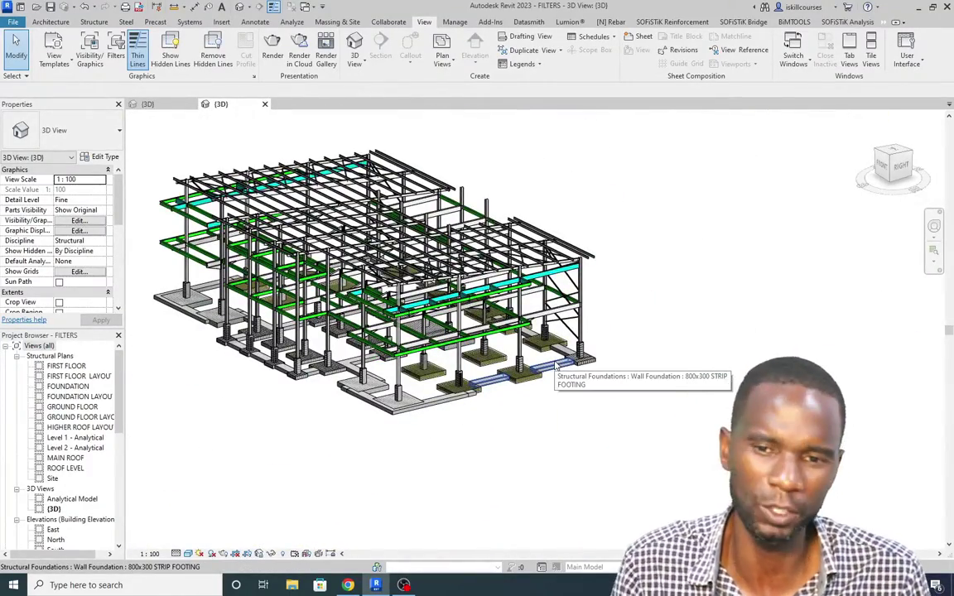
scroll(556, 364, down, 1)
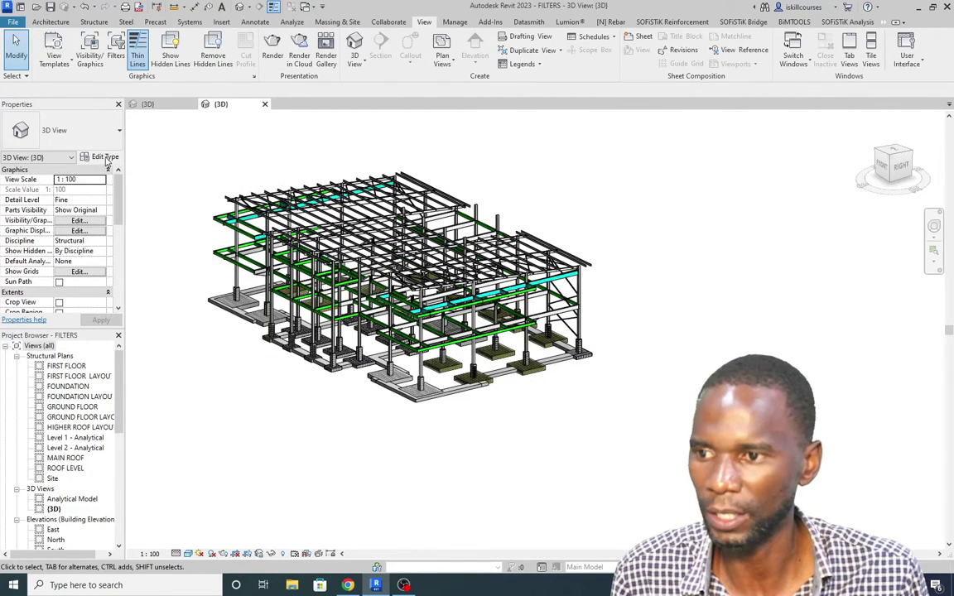
click(104, 158)
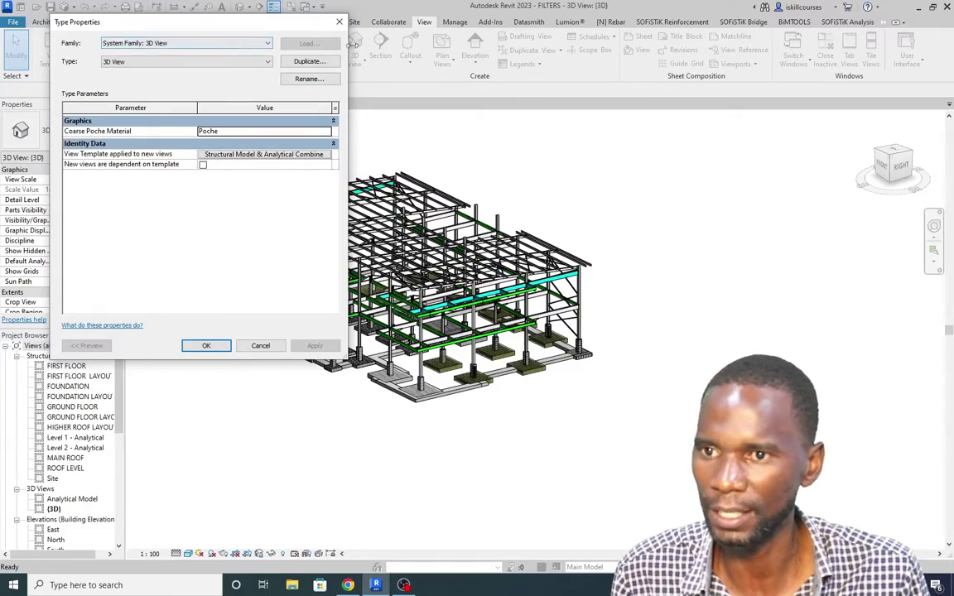
click(339, 23)
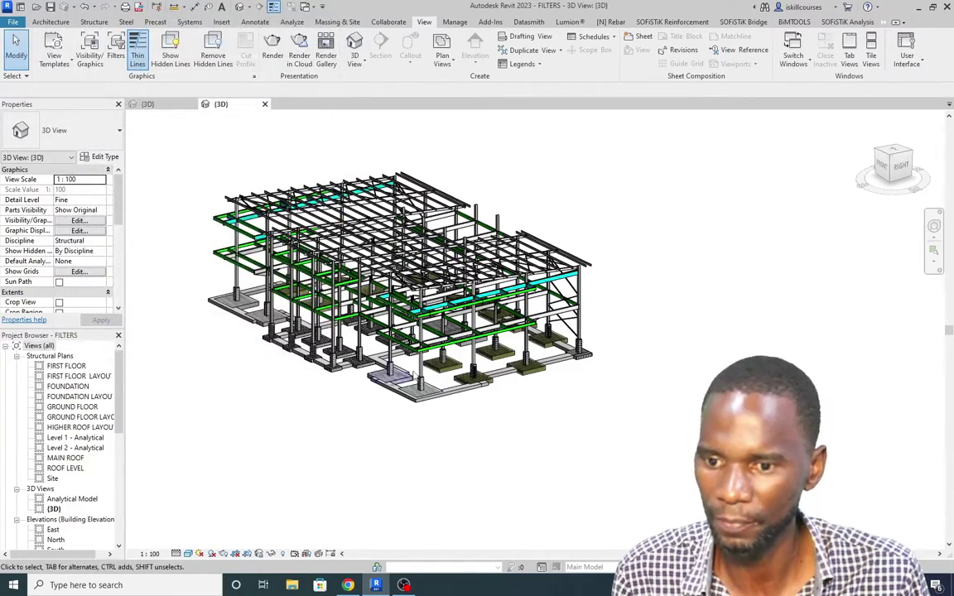
scroll(369, 329, up, 5)
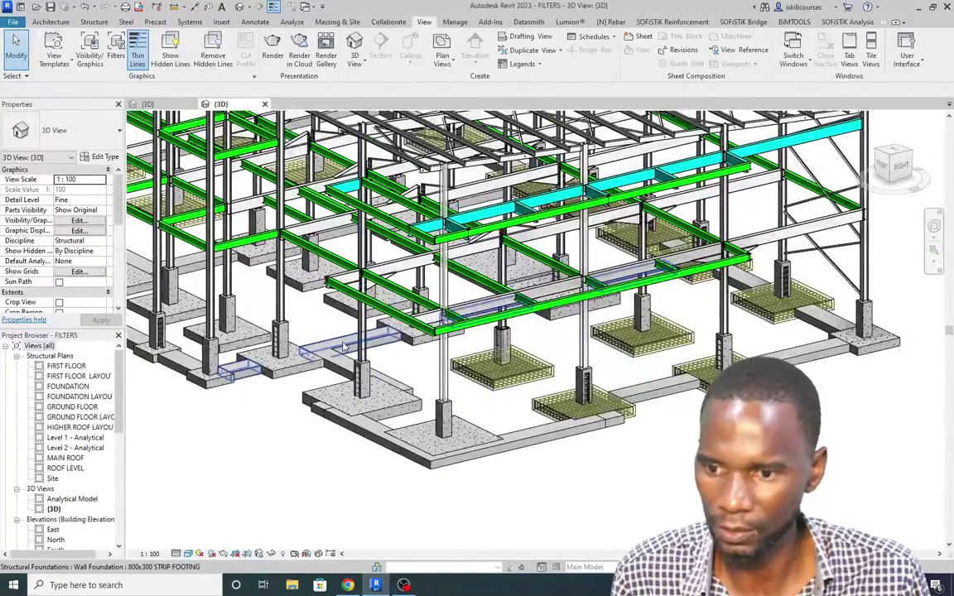
click(344, 348)
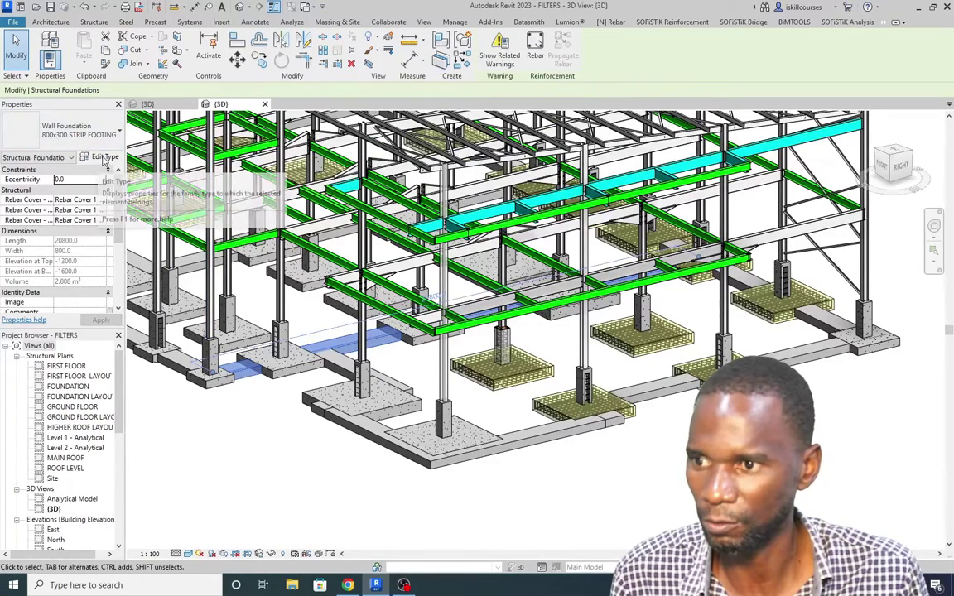
click(105, 157)
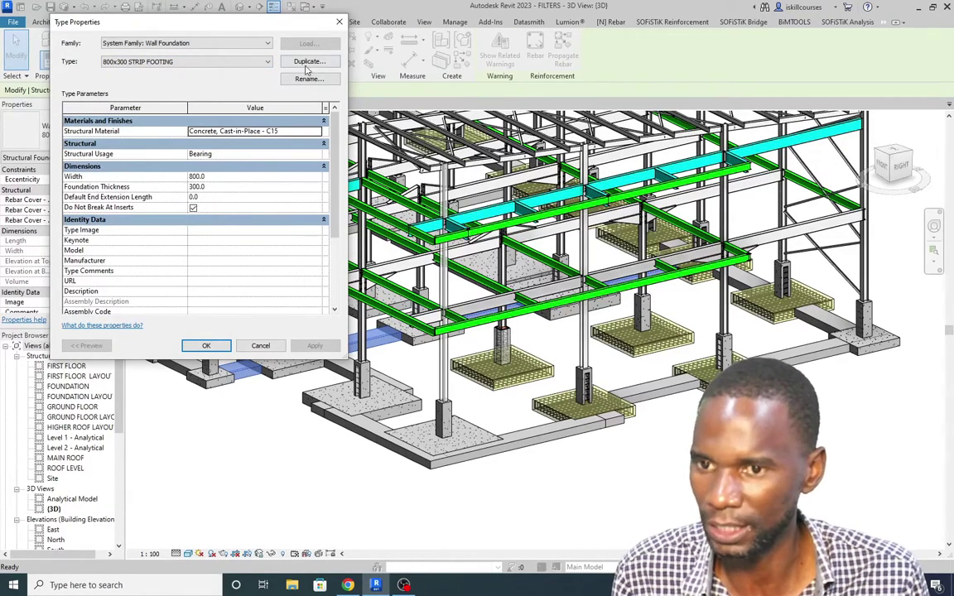
click(339, 21)
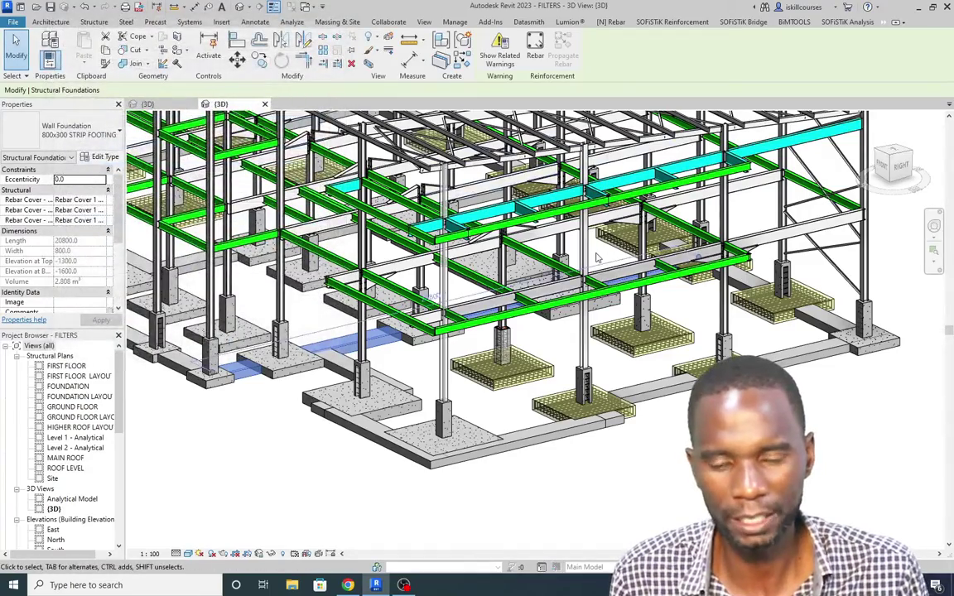
scroll(601, 263, down, 4)
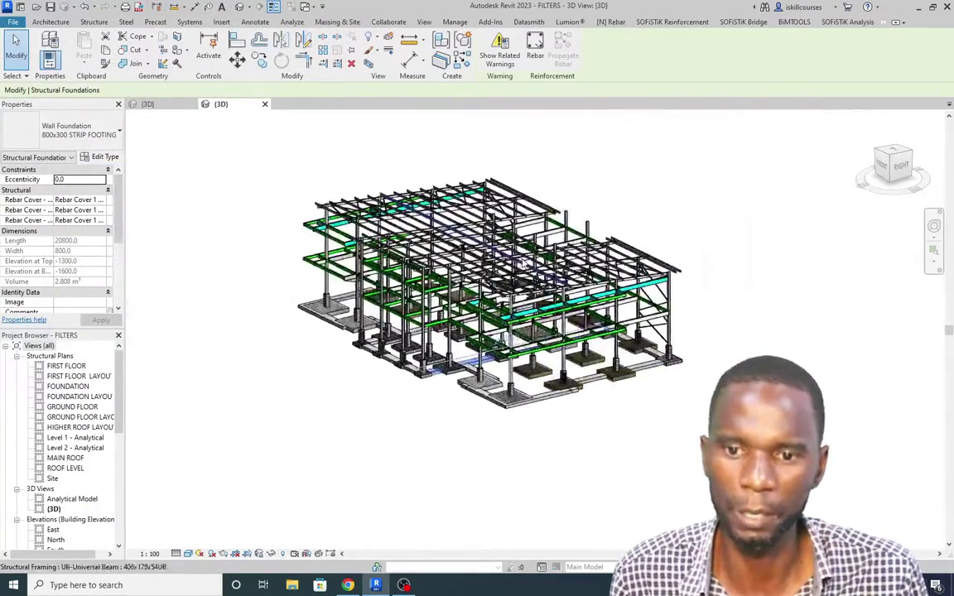
scroll(600, 270, up, 2)
scroll(600, 269, down, 3)
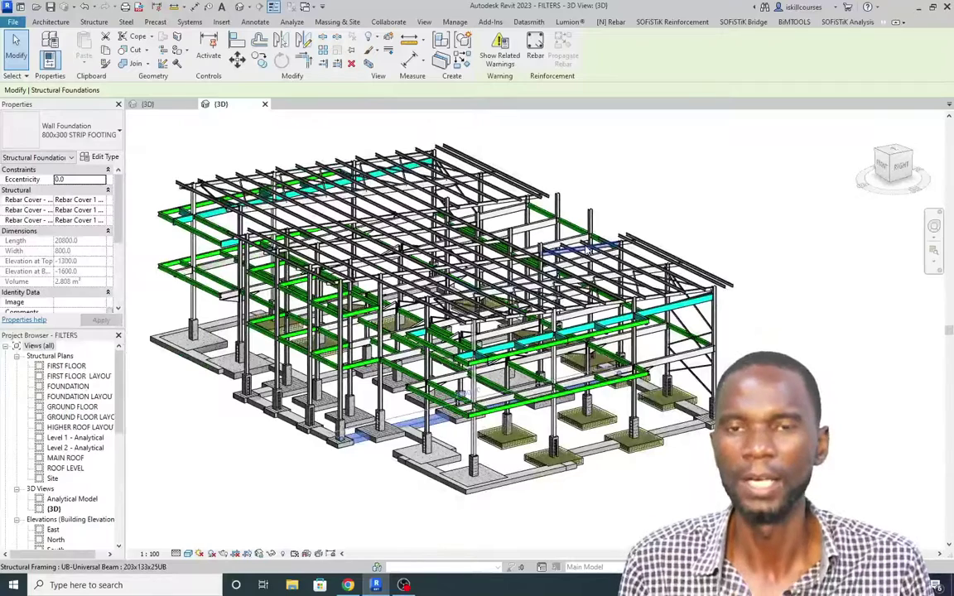